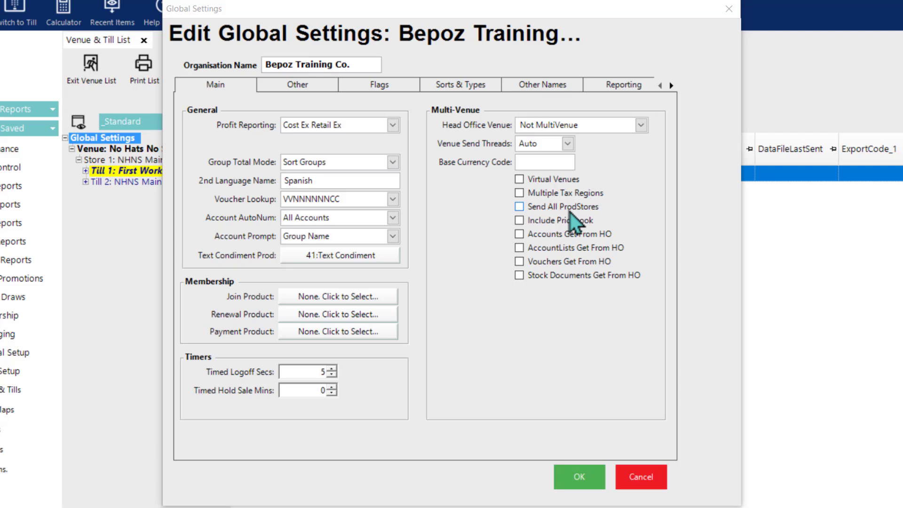
Step: Bring up the Other Names page of the Edit Global Settings dialog
left_click(517, 375)
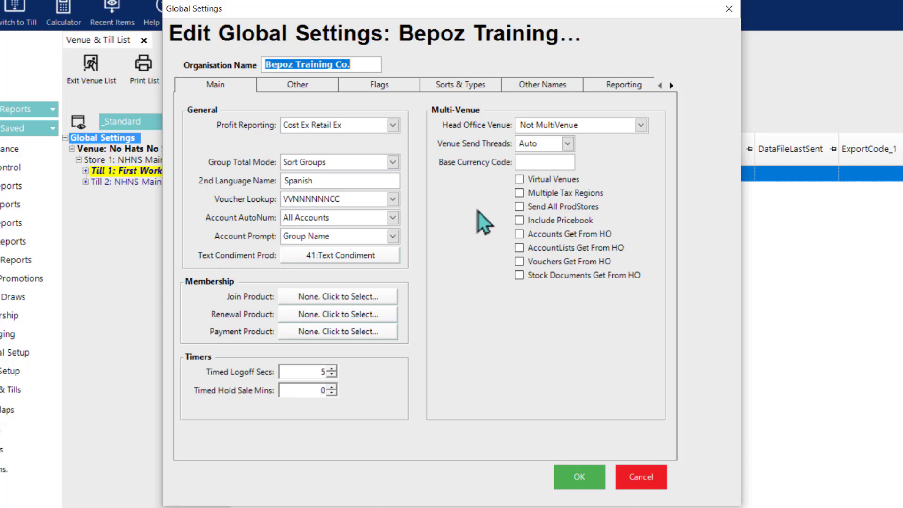
left_click(534, 85)
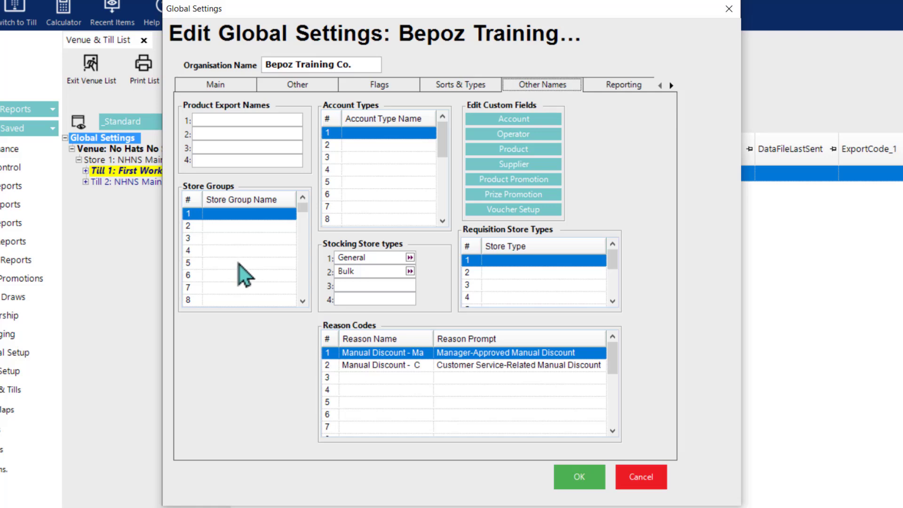
Step: Enter Stock Only, Bars, Bistro, Restaurants and Retail as store groups 1–5
mouse_move(240, 264)
left_click(225, 217)
type("Stock Only")
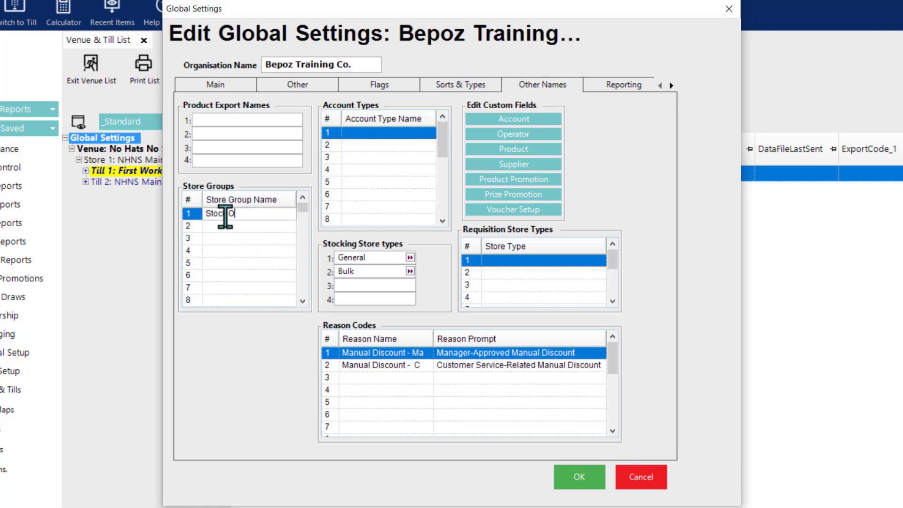
key("Return")
type("Bars")
key("Return")
type("Bistro")
key("Return")
type("RestaurantsRetail")
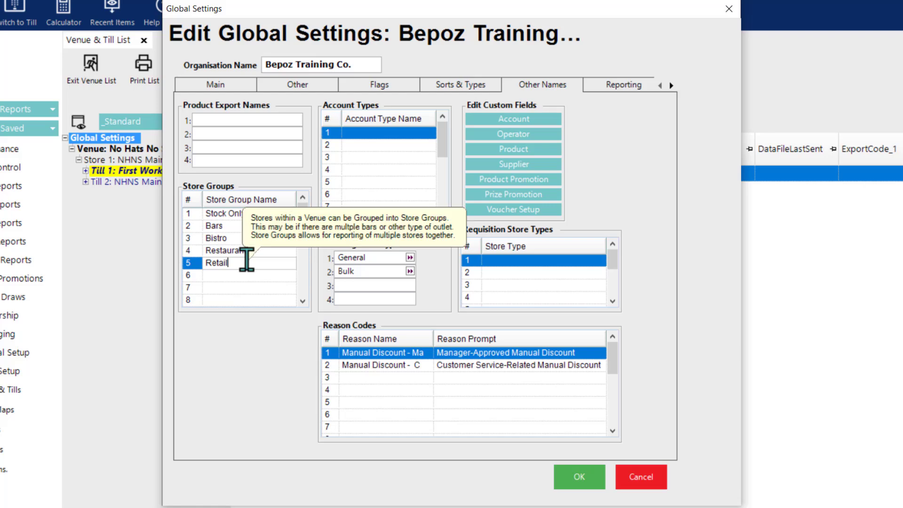
mouse_move(303, 207)
left_mouse_down()
mouse_move(298, 302)
mouse_move(298, 203)
left_mouse_up()
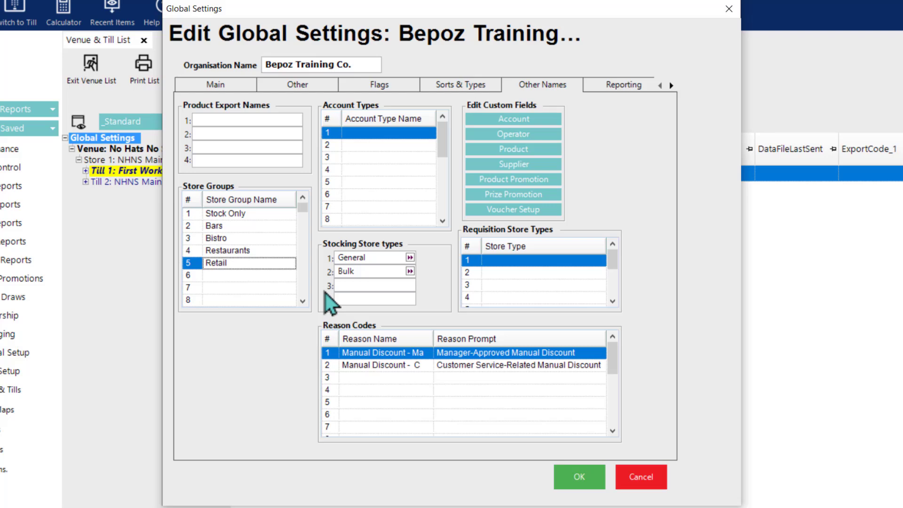
Step: Change stocking store type Bulk to 'Bulk Beverage' and enter 'Culinary' as type 3
left_click(337, 270)
mouse_move(360, 269)
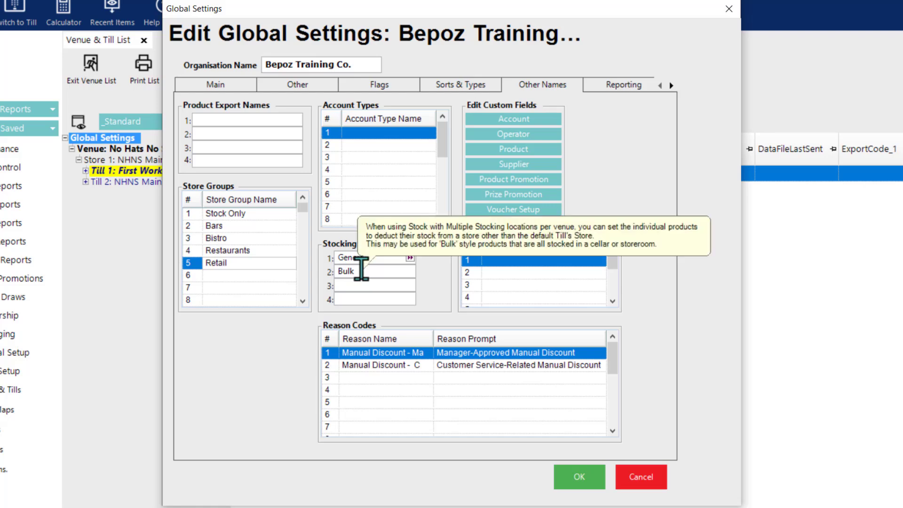
left_click(360, 271)
type("Beverage")
left_click(363, 283)
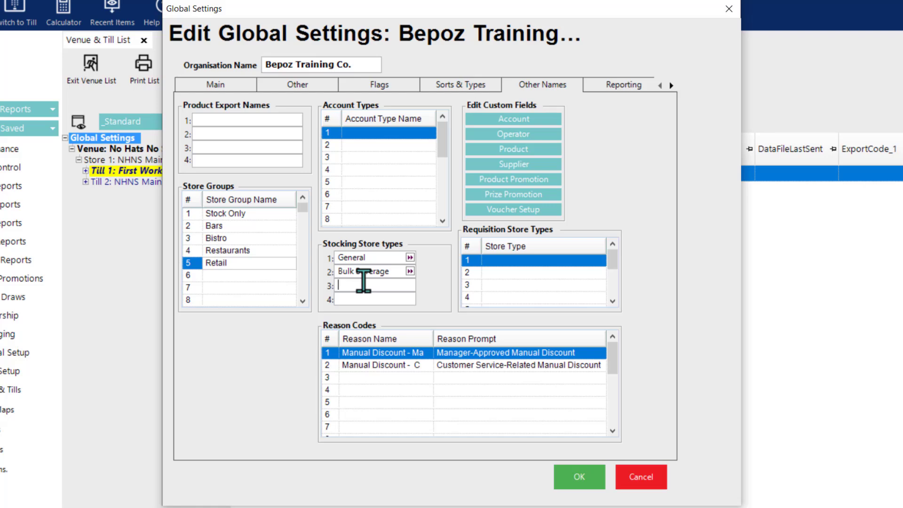
type("Culinary")
mouse_move(480, 237)
Step: Save global settings and start a No Hats No Stars store copied from NHNS Main Restaurant
left_click(584, 475)
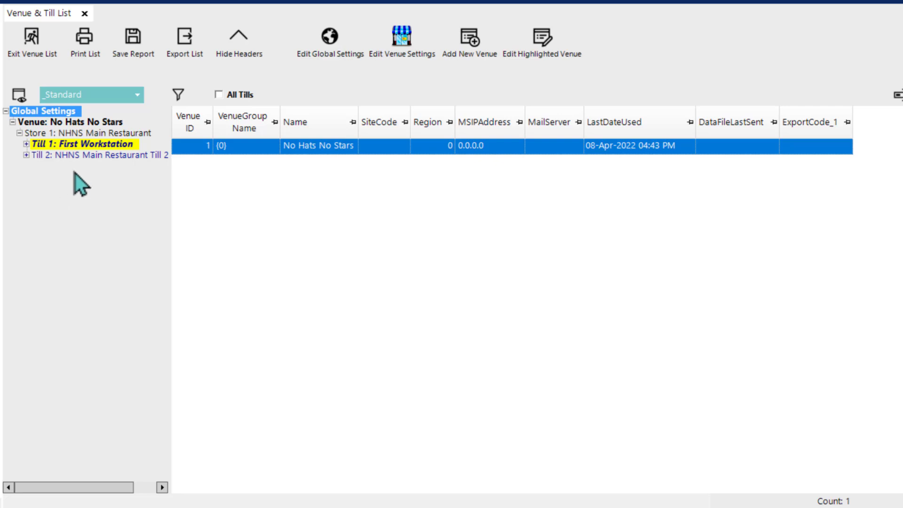
left_click(83, 124)
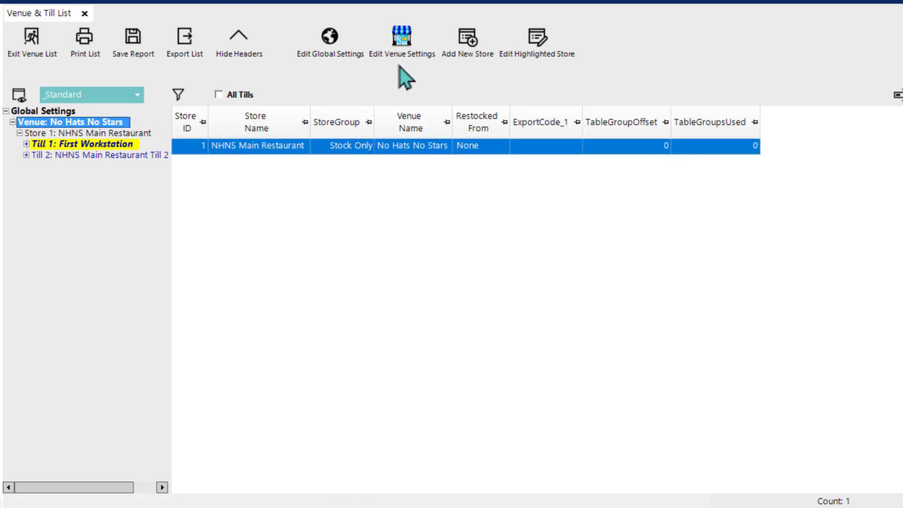
left_click(474, 57)
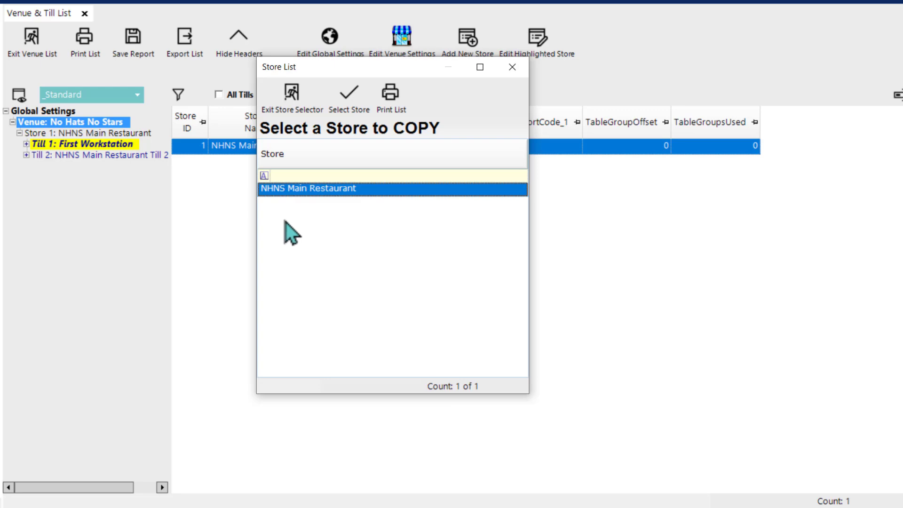
double_click(288, 189)
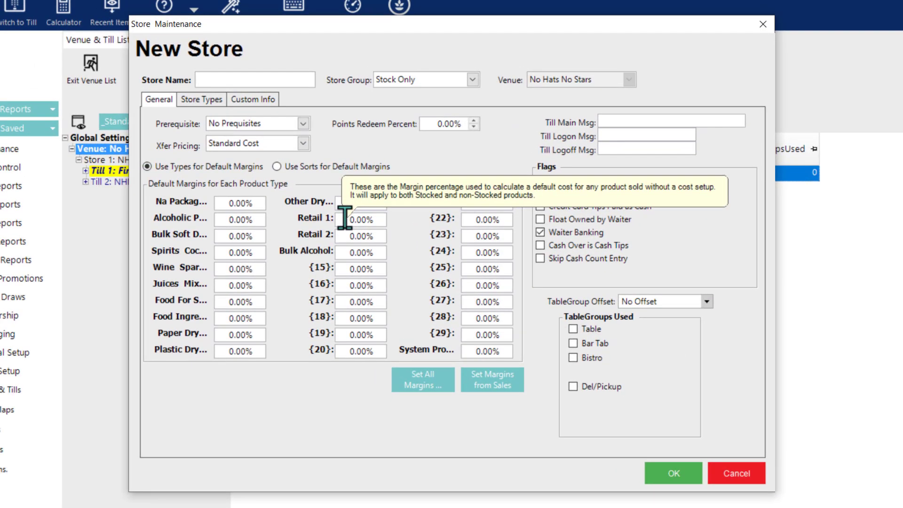
Step: Save the new store as NHNS Bistro in group Bistro with Waiter Banking unticked
type("NHNS Bistro")
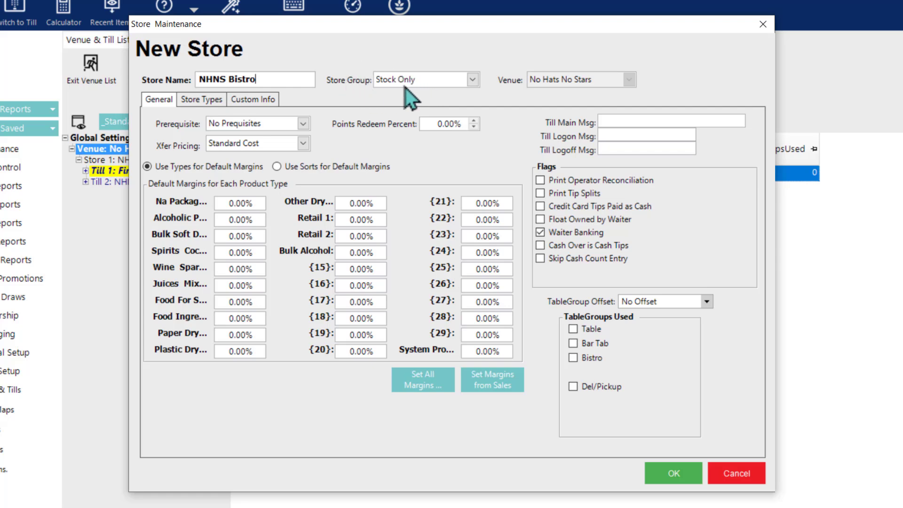
left_click(428, 85)
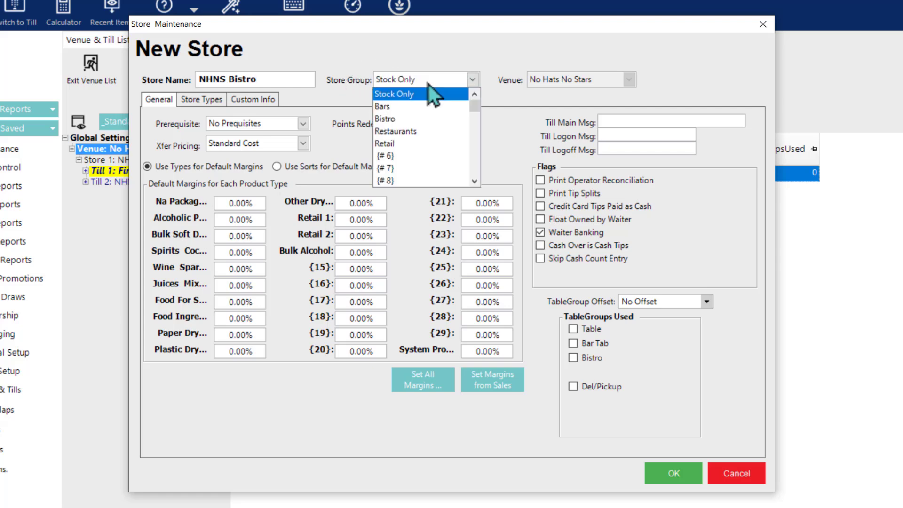
left_click(408, 119)
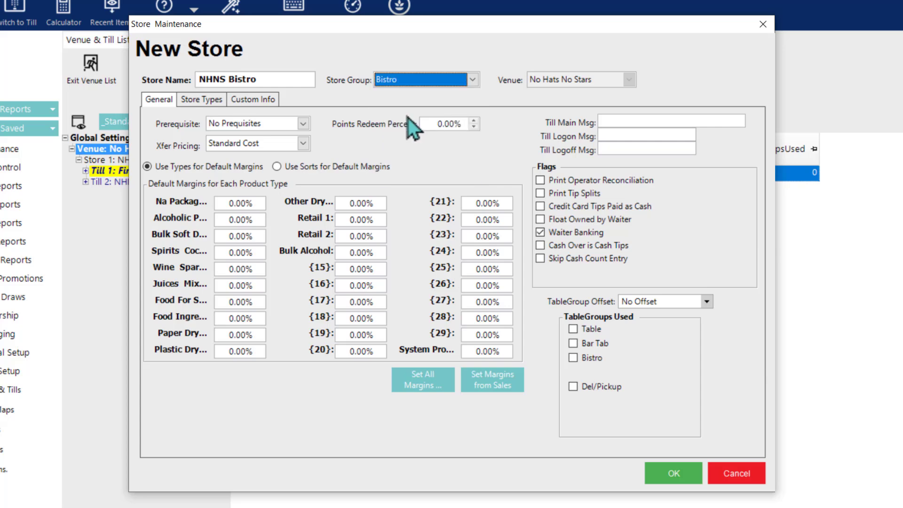
left_click(541, 235)
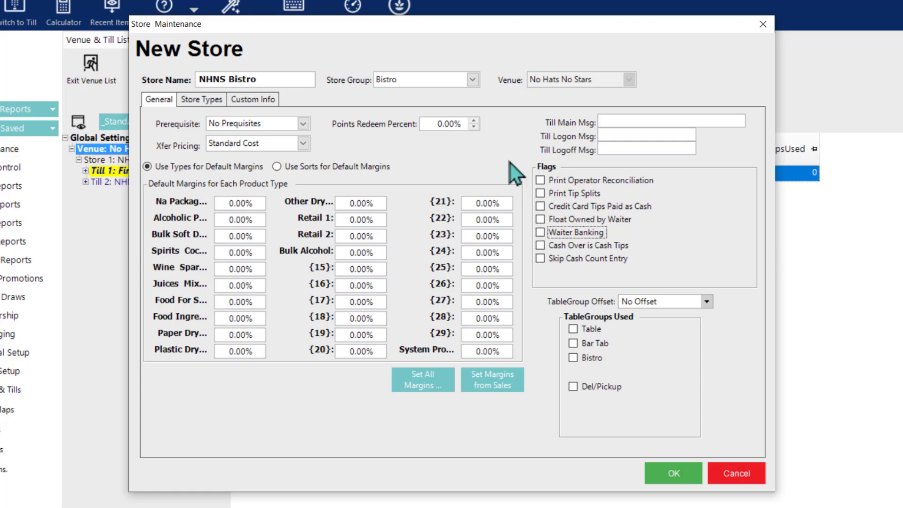
left_click(674, 473)
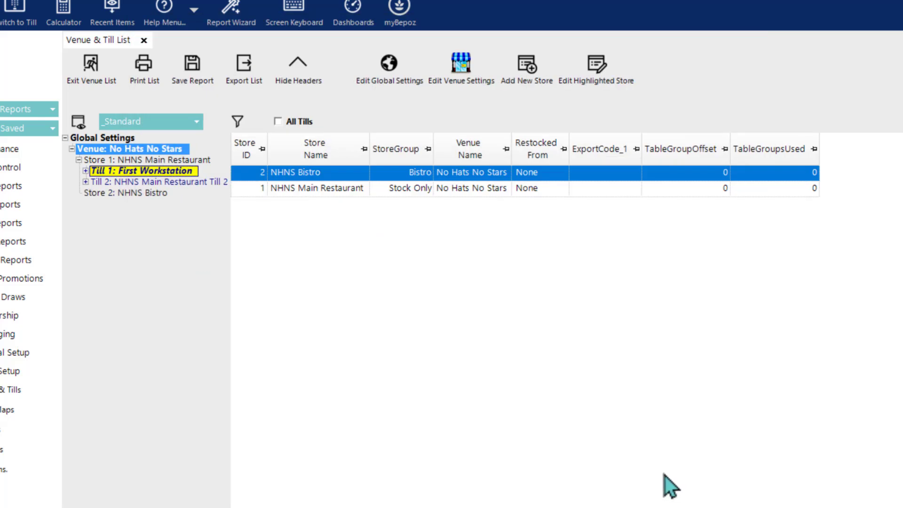
Step: Add a Blank Workstation under Store 2: NHNS Bistro, named NHNS Bistro Till 1
left_click(99, 193)
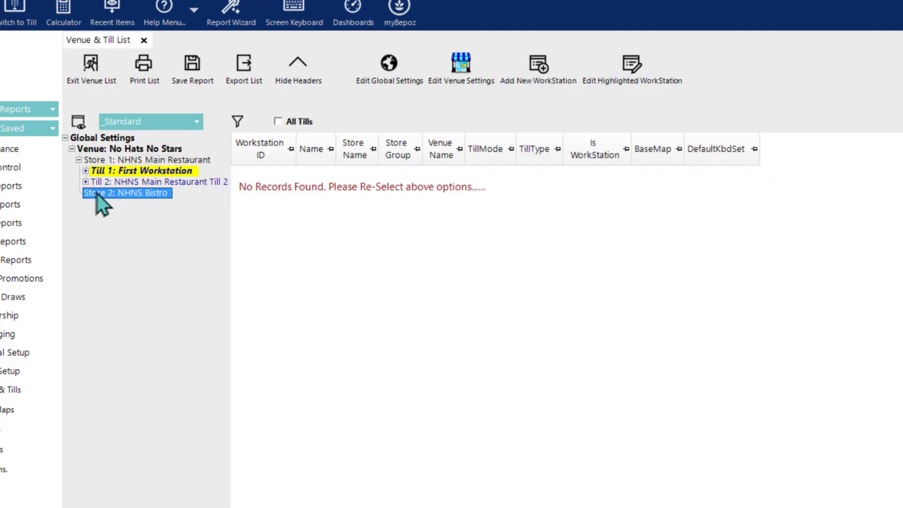
right_click(99, 198)
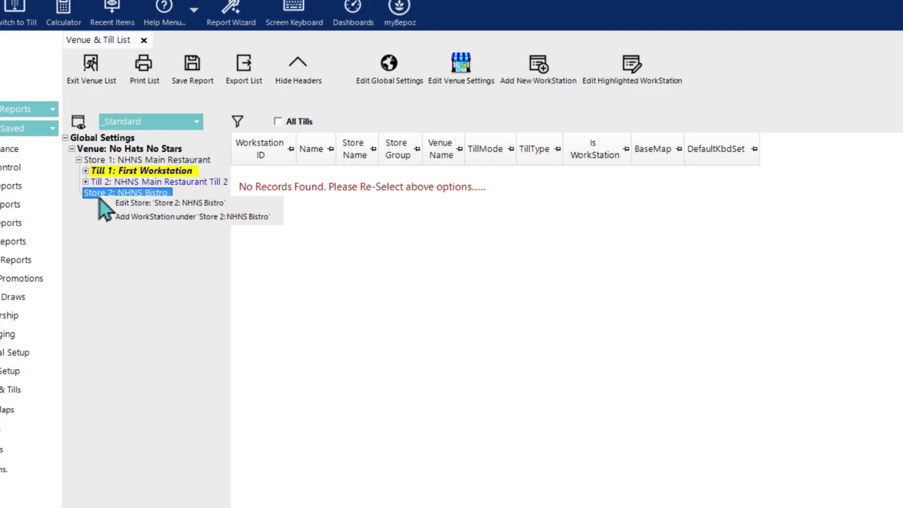
left_click(139, 216)
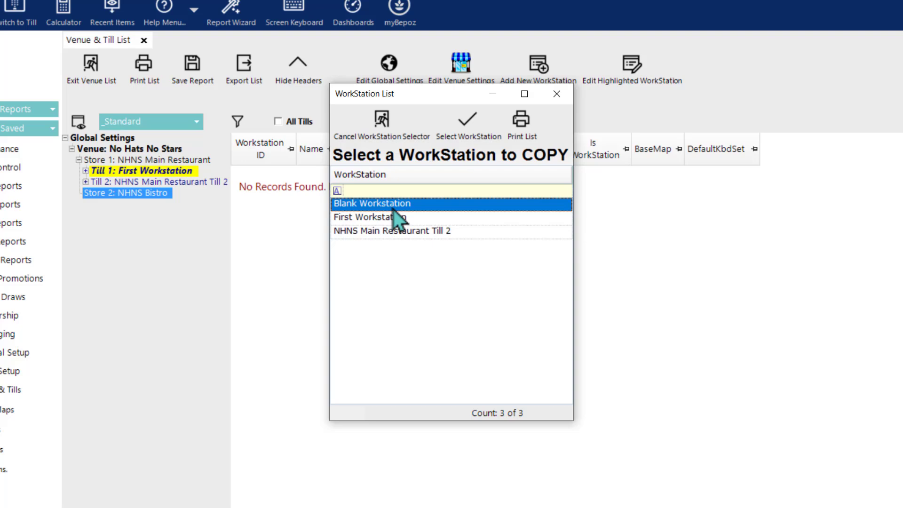
double_click(393, 209)
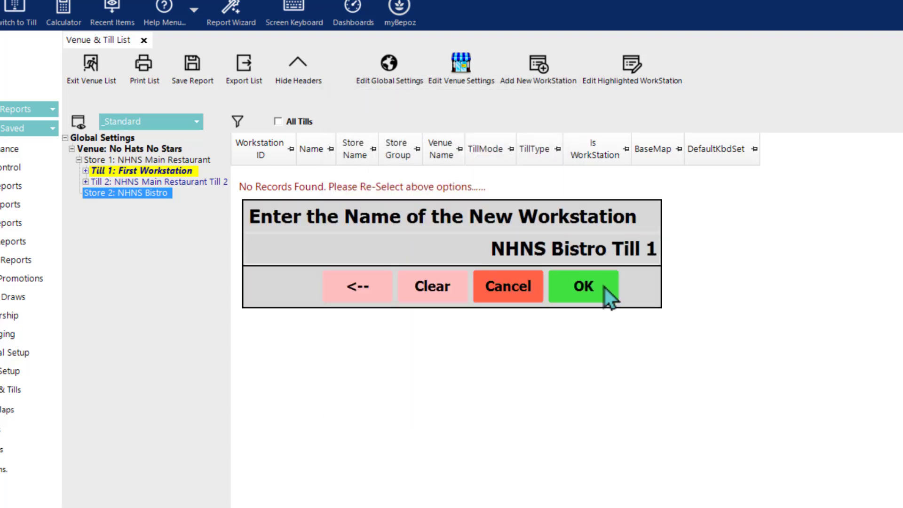
left_click(599, 290)
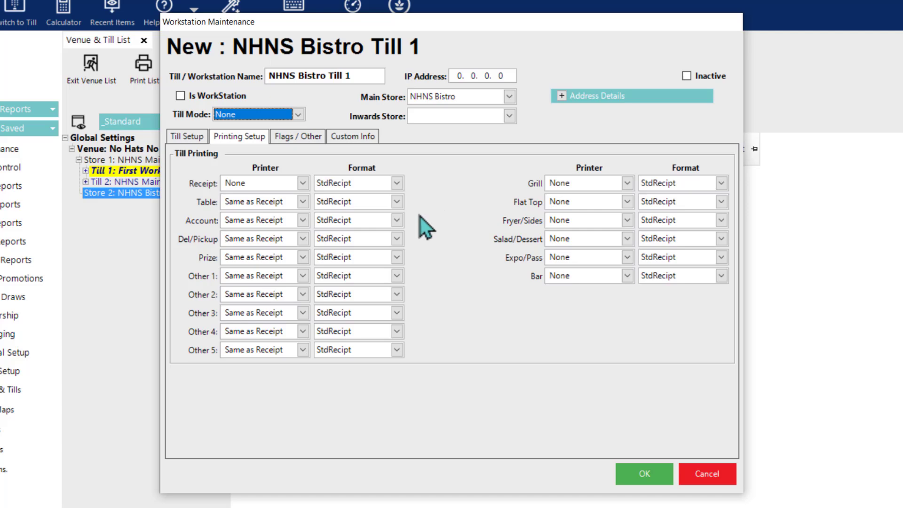
Step: Set Till Mode to Till, review Till Setup and Printing Setup, and save the till
left_click(297, 115)
left_click(271, 140)
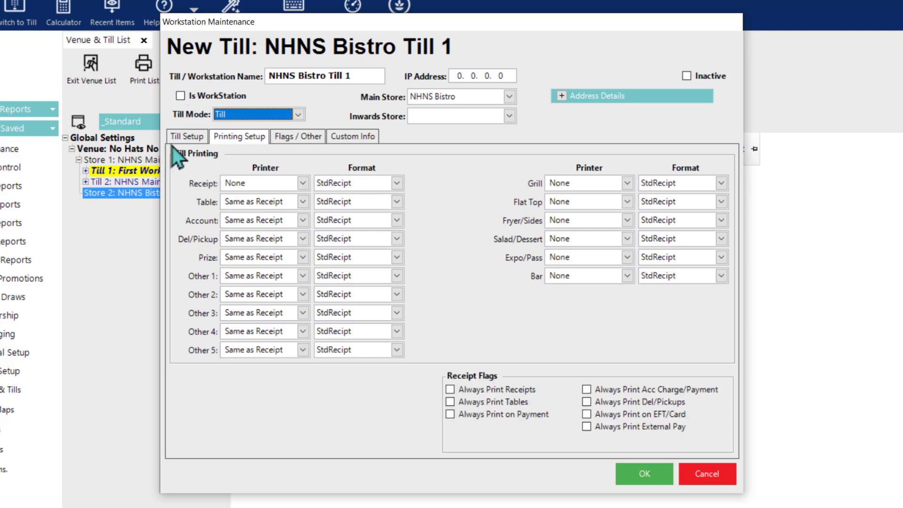
left_click(185, 138)
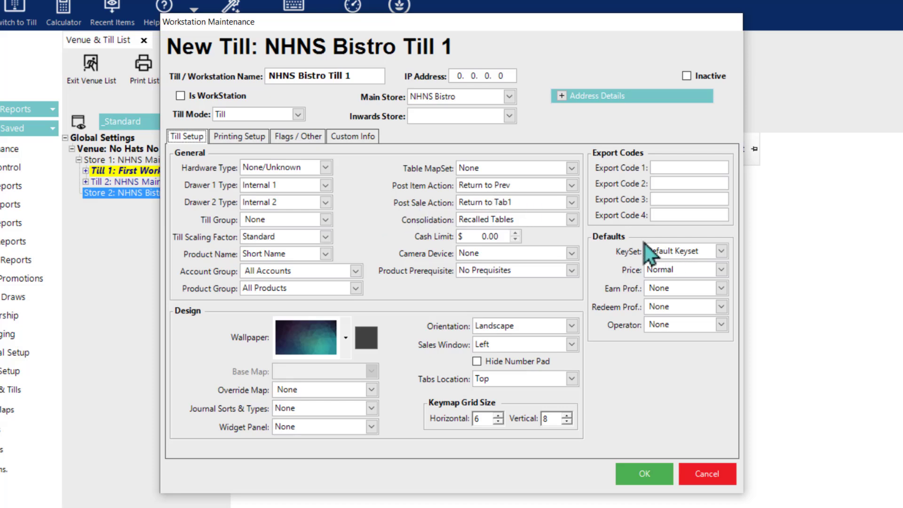
left_click(240, 136)
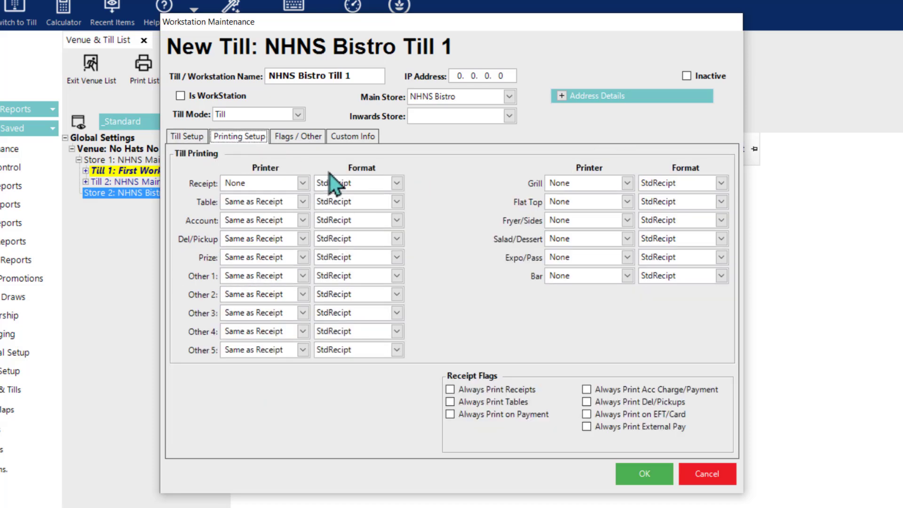
left_click(195, 138)
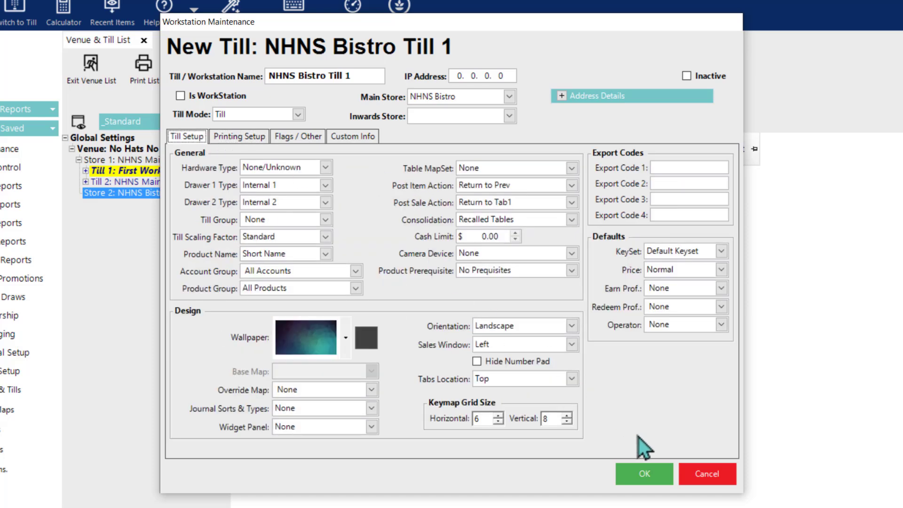
left_click(661, 477)
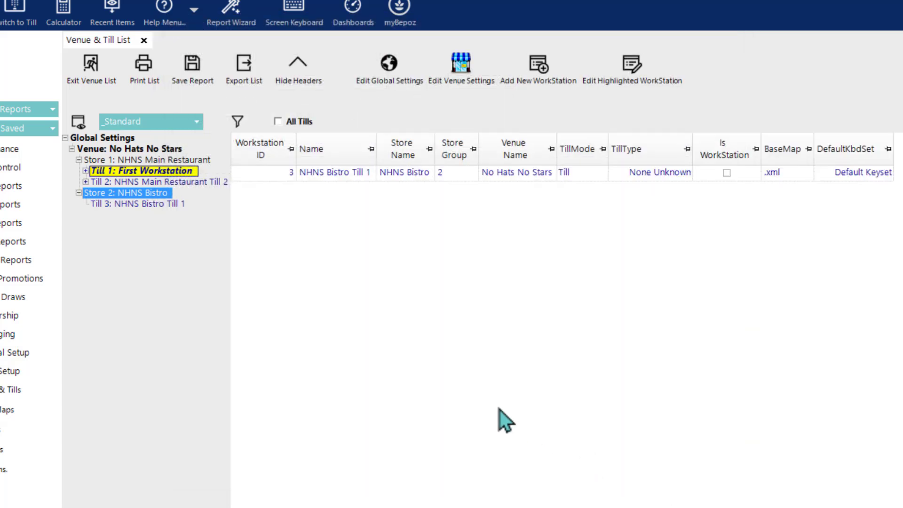
Step: Add NHNS Bistro Till 2 under NHNS Bistro, copied from NHNS Bistro Till 1, and save it
left_click(124, 206)
right_click(123, 205)
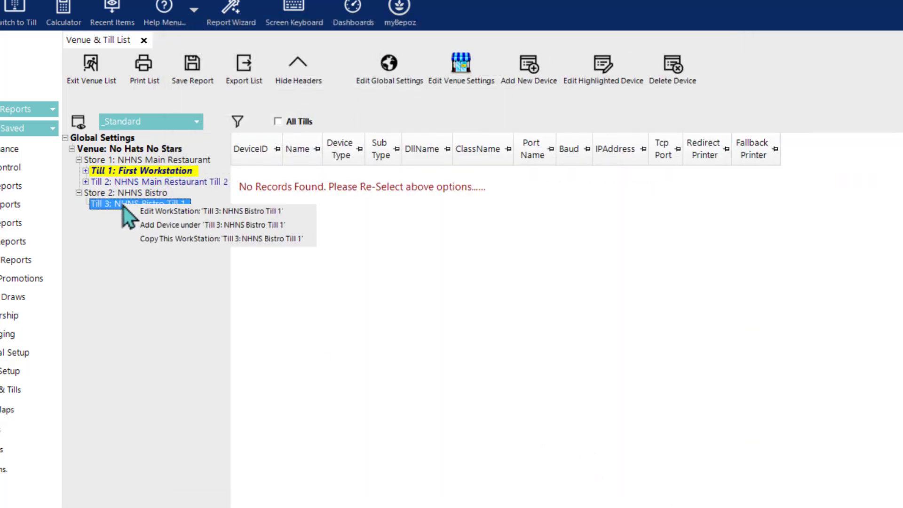
left_click(115, 195)
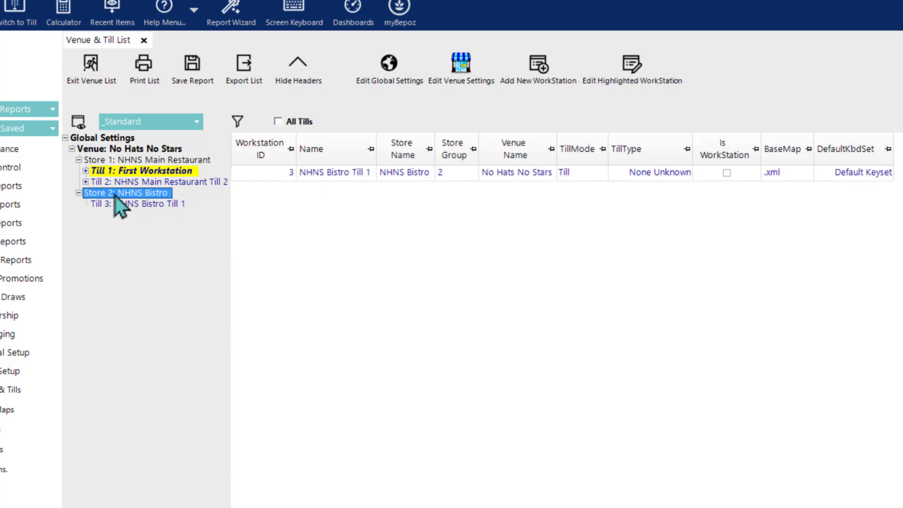
right_click(115, 195)
left_click(155, 214)
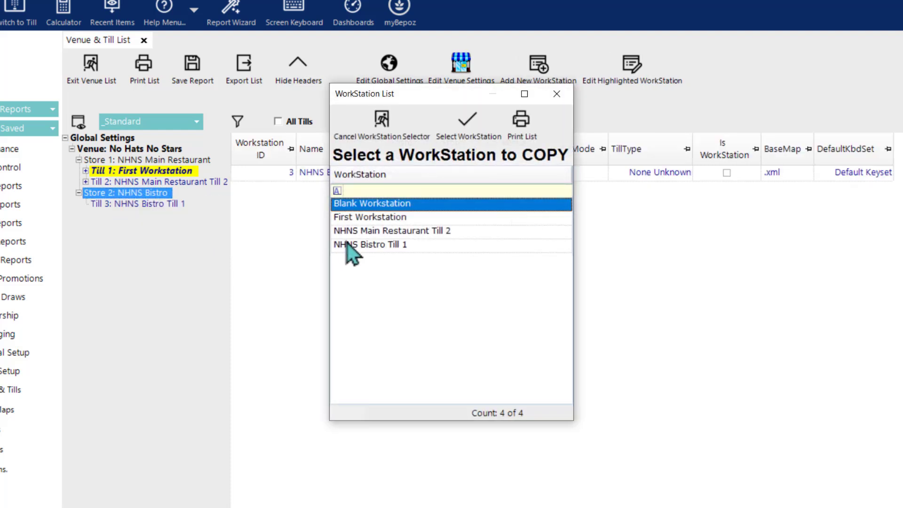
double_click(383, 247)
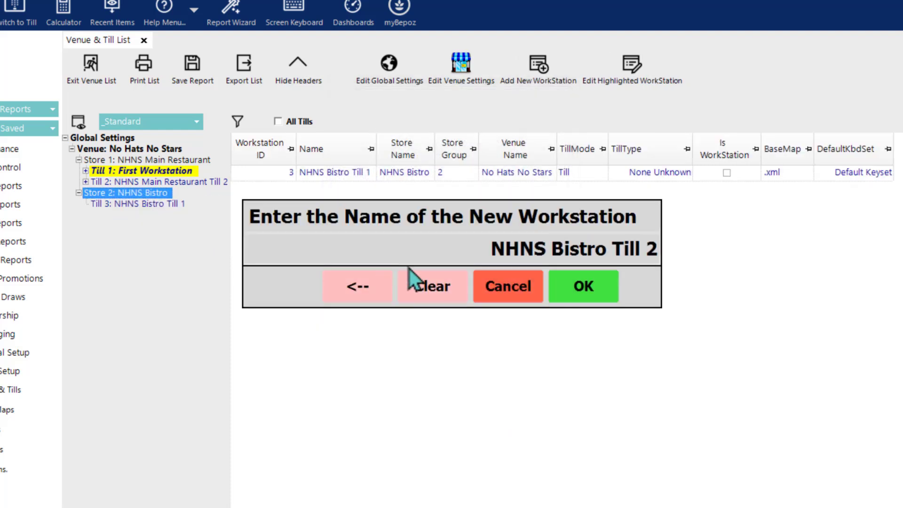
left_click(584, 288)
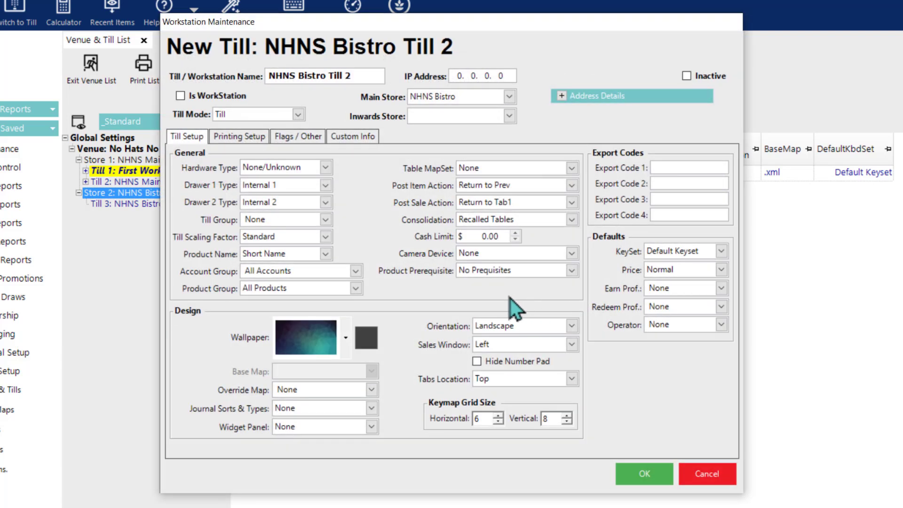
left_click(653, 479)
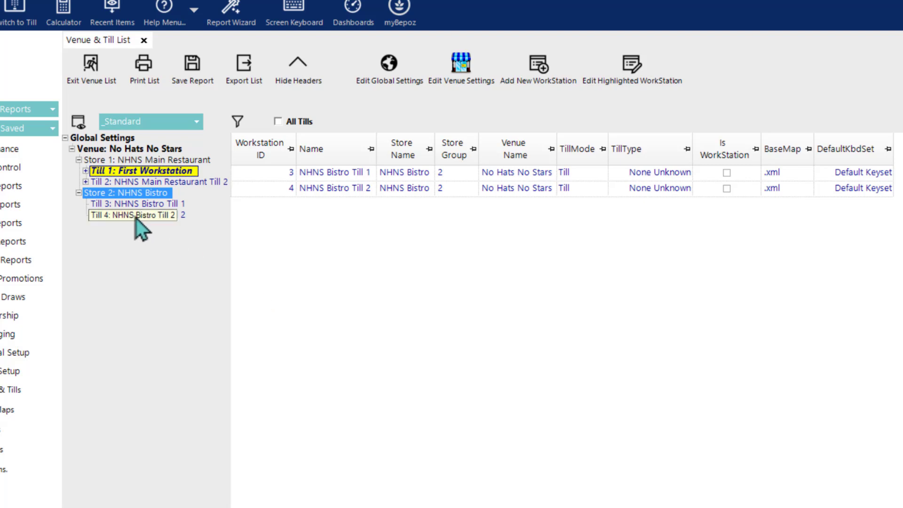
Step: Start a new venue store copied from NHNS Bistro and name it NHNS Sports Bar
left_click(118, 149)
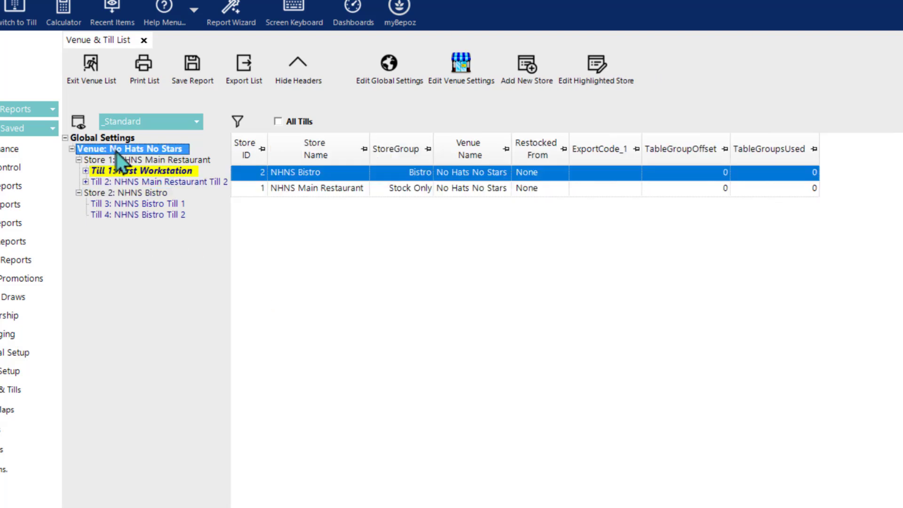
right_click(124, 150)
left_click(155, 171)
double_click(353, 219)
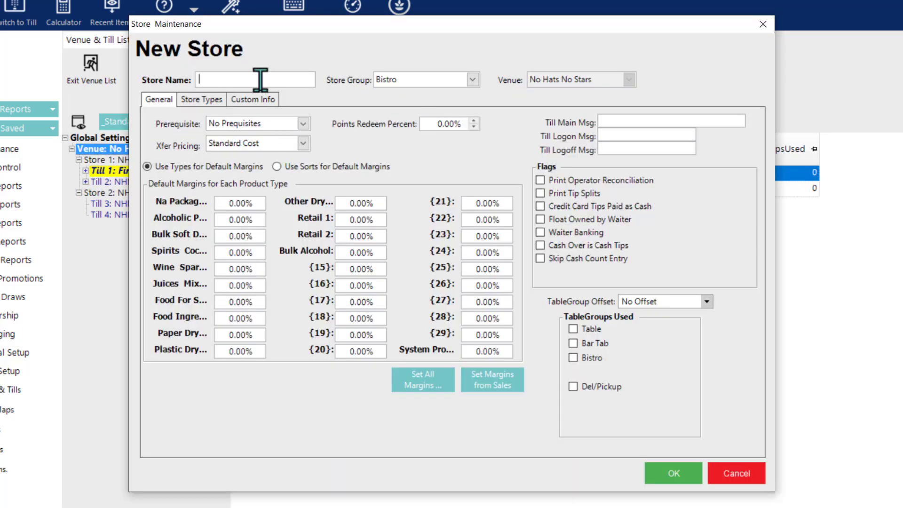
type("NHNS Sports Bar")
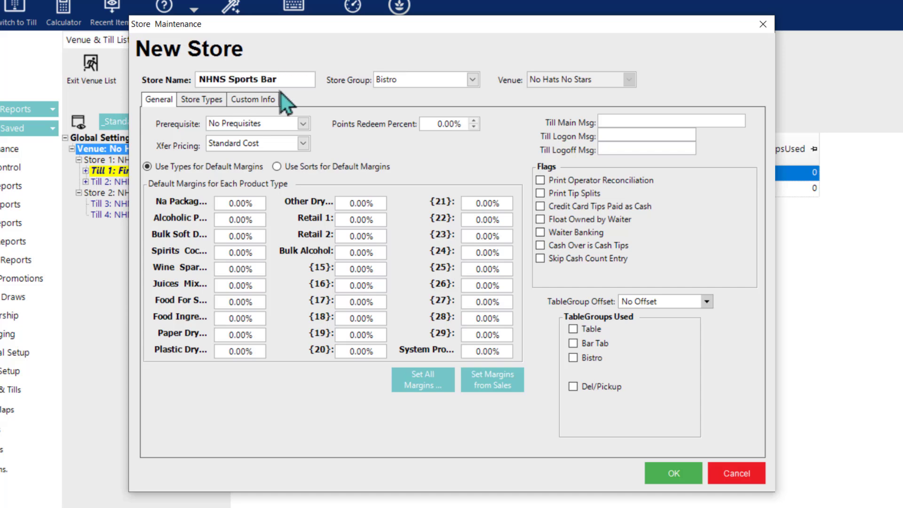
Step: Put NHNS Sports Bar in the Bars store group and save the store
left_click(452, 75)
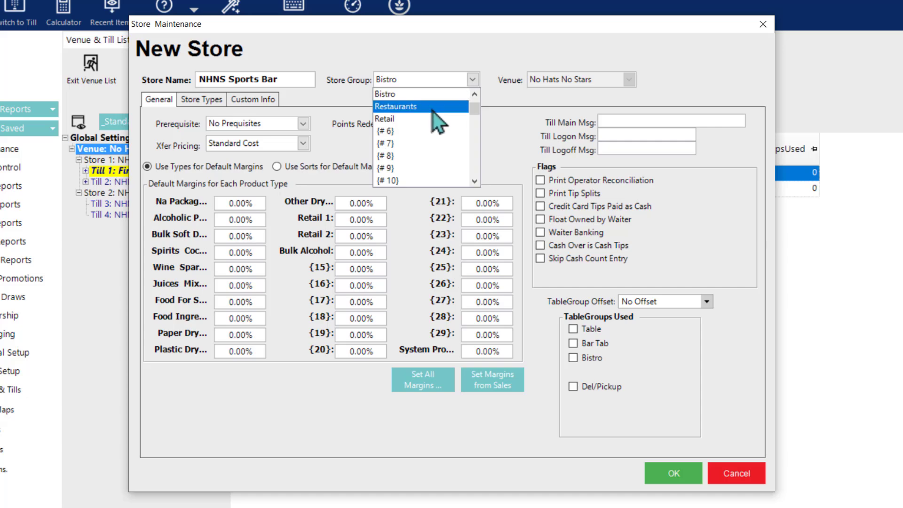
left_click_drag(472, 105, 475, 96)
left_click(385, 107)
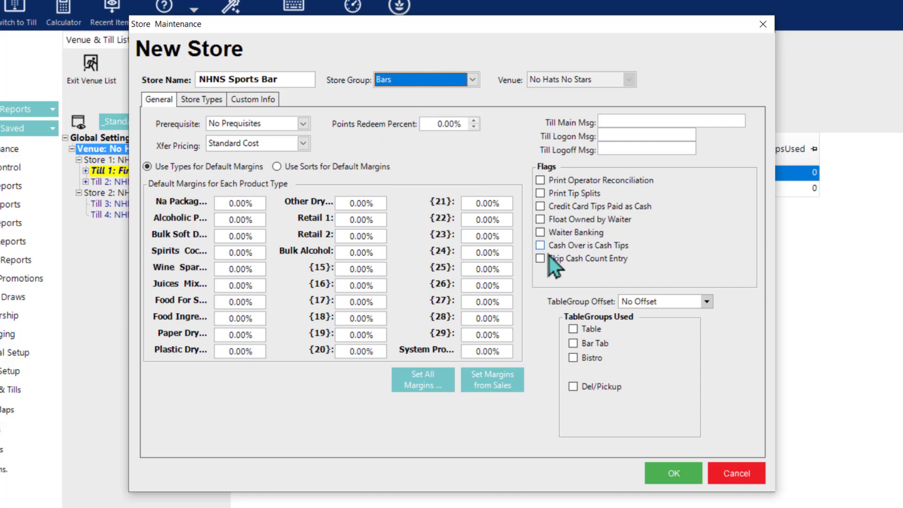
left_click(202, 100)
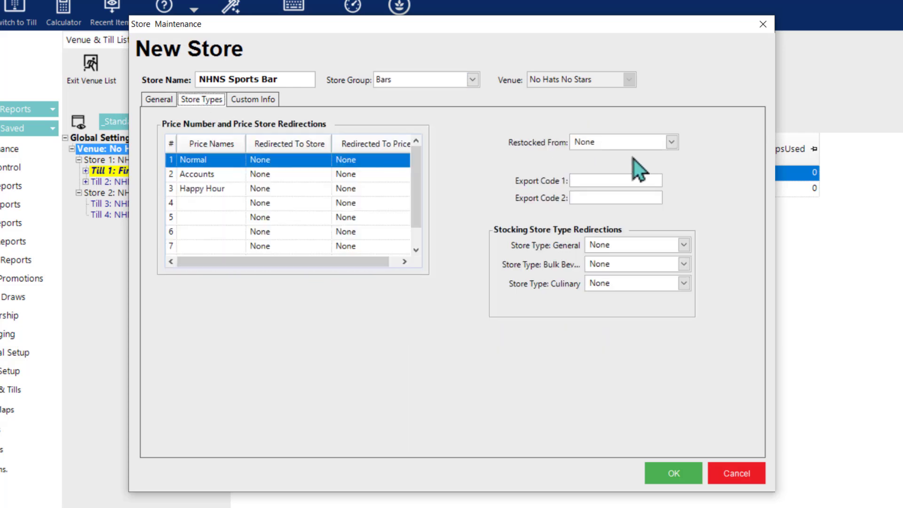
left_click(158, 100)
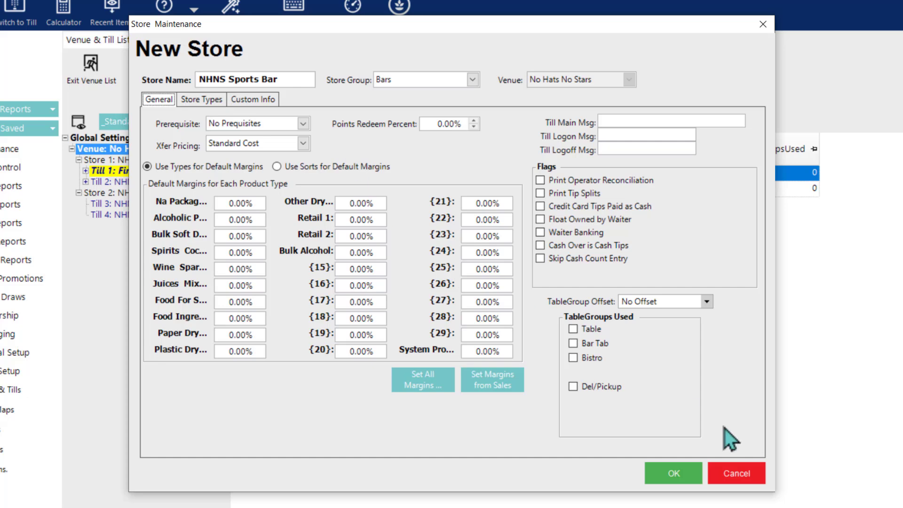
left_click(683, 473)
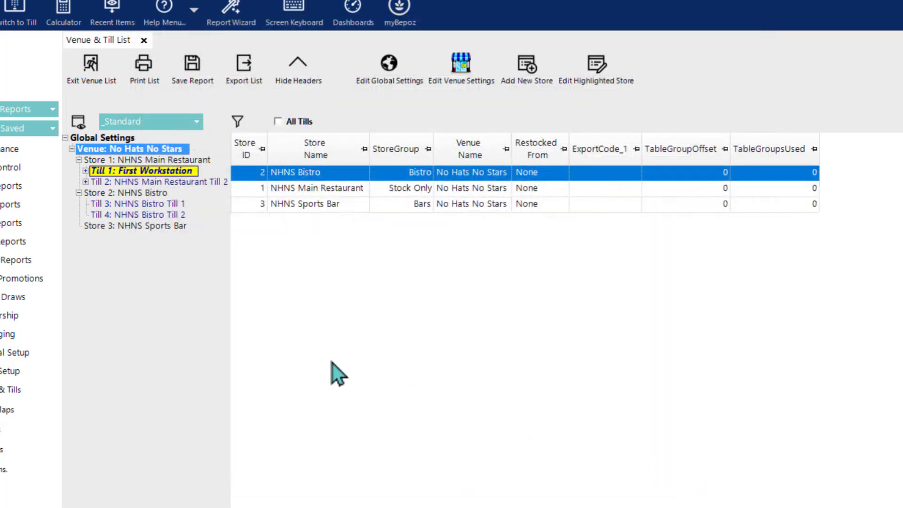
Step: Add NHNS Sports Bar Till 1, copied from NHNS Main Restaurant Till 2 without devices
left_click(152, 226)
right_click(152, 228)
left_click(185, 247)
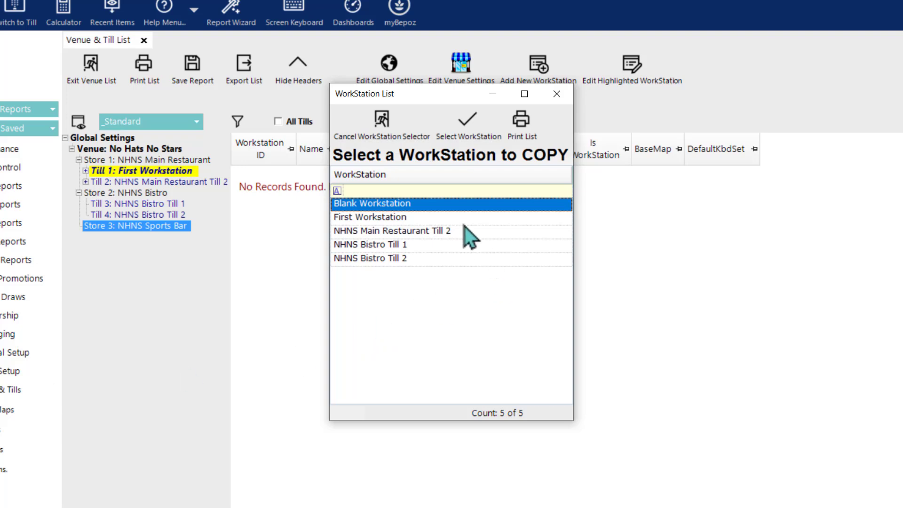
double_click(452, 235)
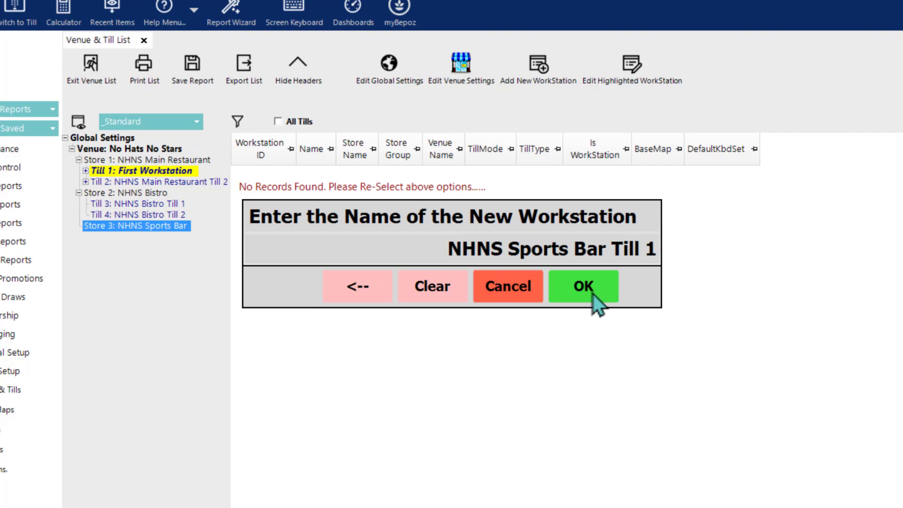
left_click(592, 293)
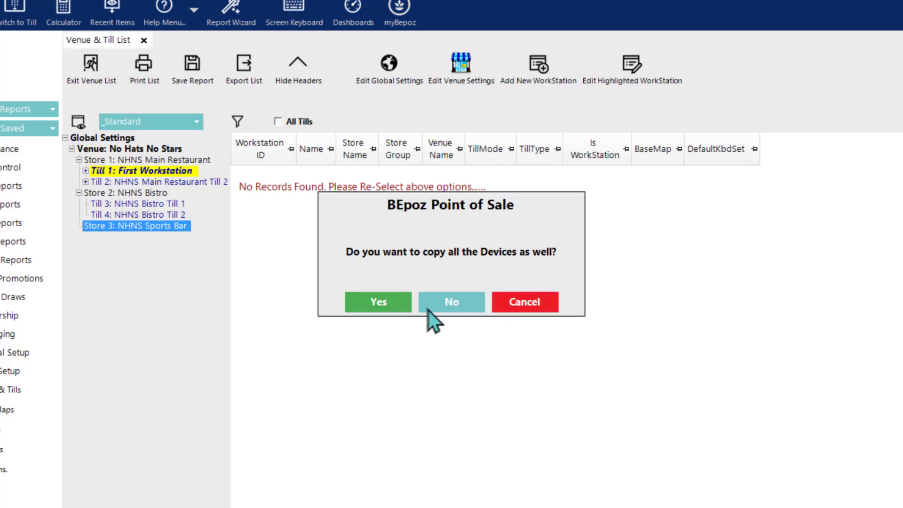
left_click(451, 303)
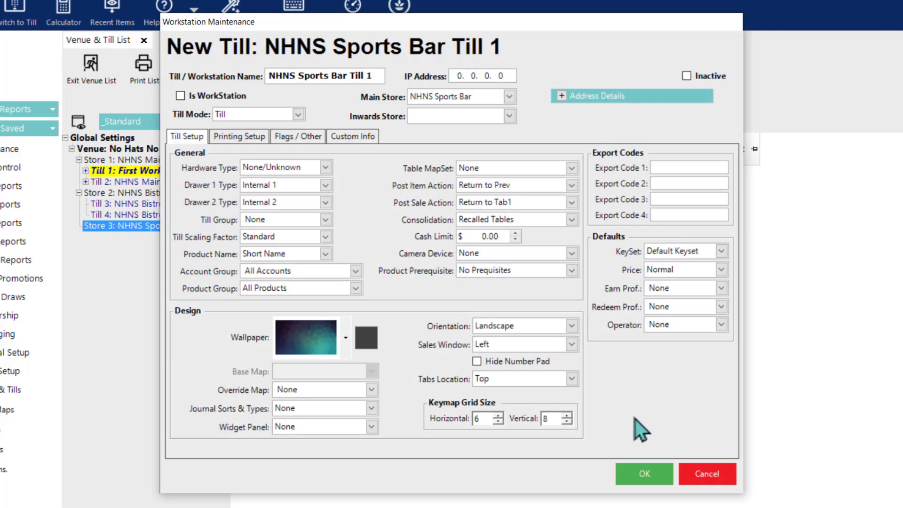
left_click(672, 468)
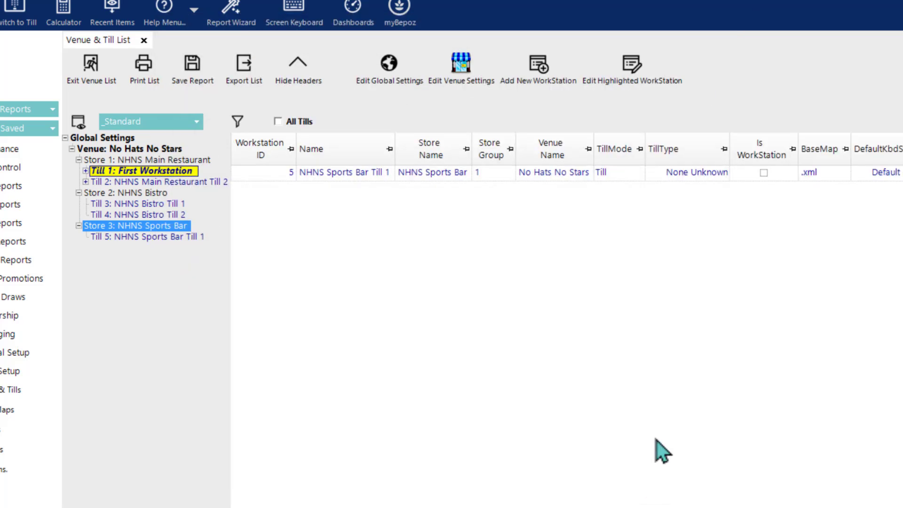
Step: Add NHNS Sports Bar Till 2, copied from NHNS Sports Bar Till 1
right_click(117, 230)
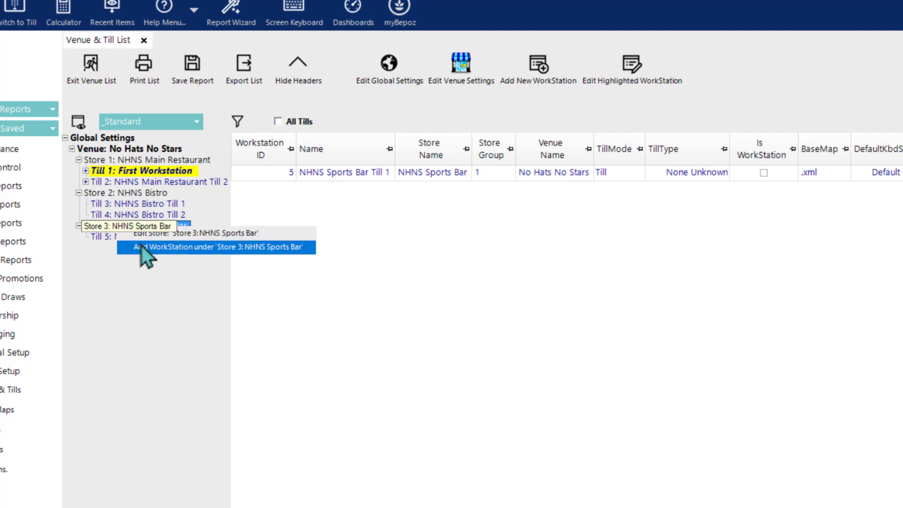
left_click(144, 247)
double_click(416, 274)
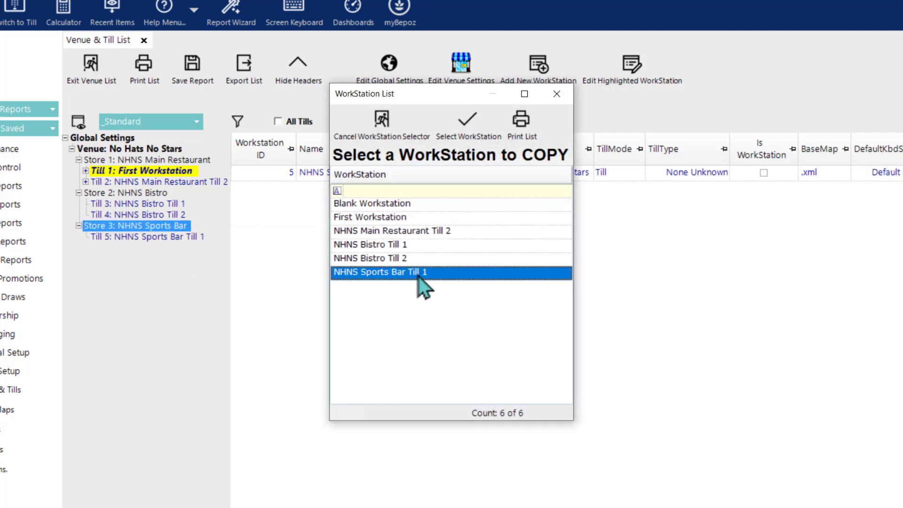
left_click(581, 290)
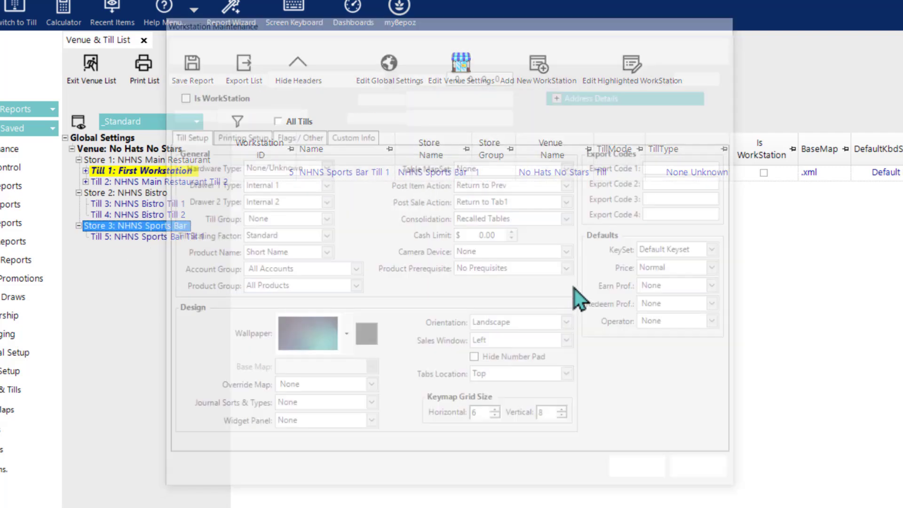
left_click(653, 481)
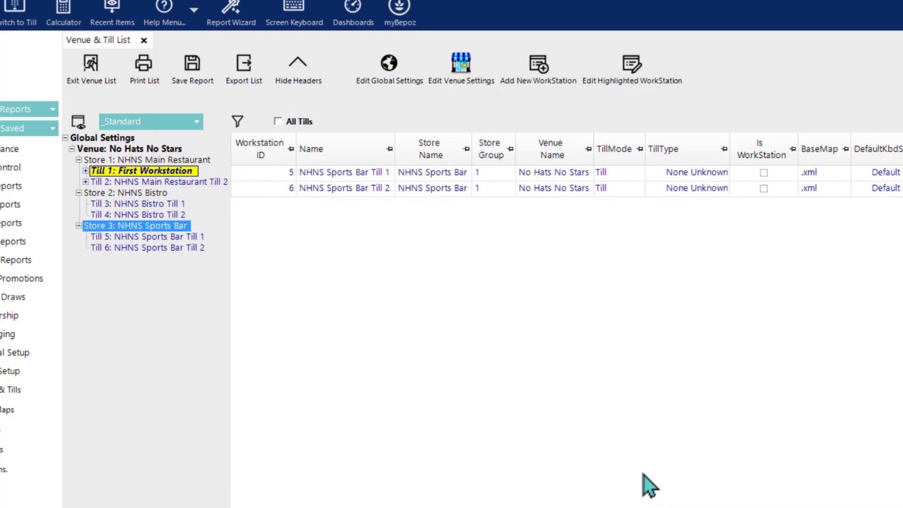
Step: Create store 'Production Kitchen & Food Ware' from NHNS Main Restaurant, keeping group Stock Only
left_click(126, 152)
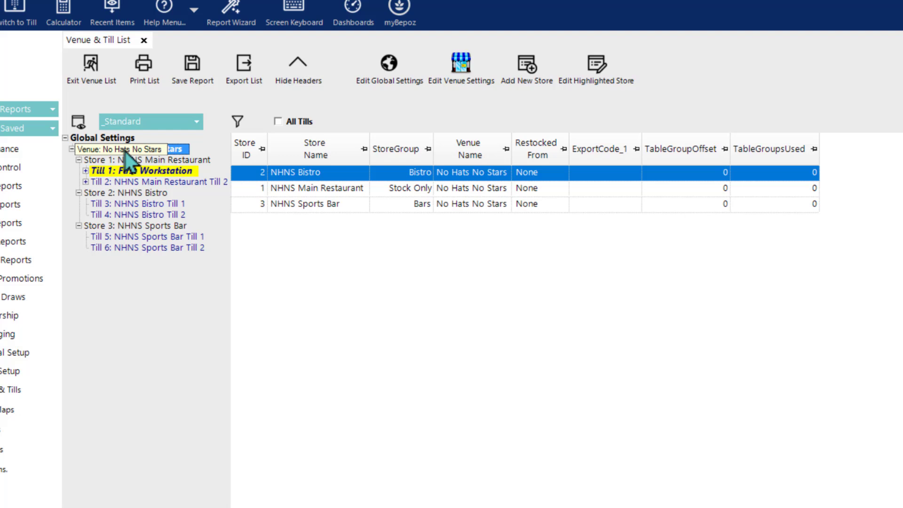
left_click(514, 79)
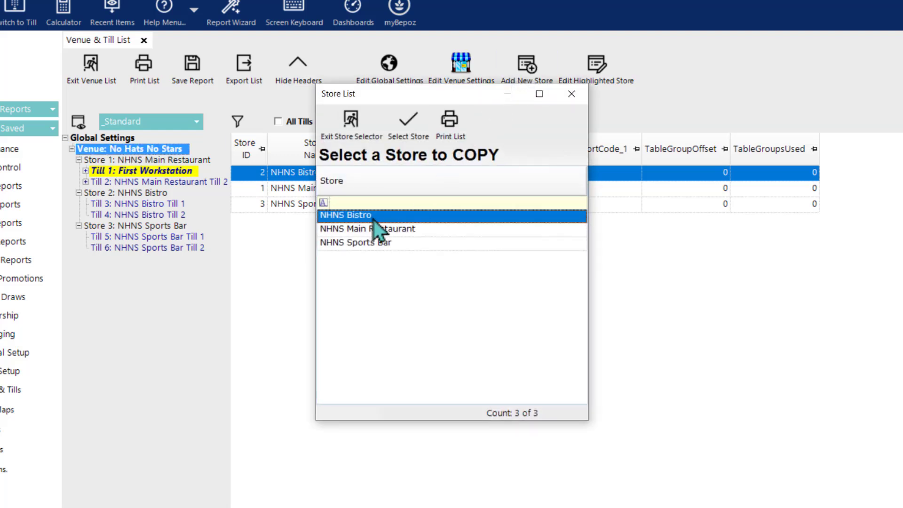
double_click(383, 230)
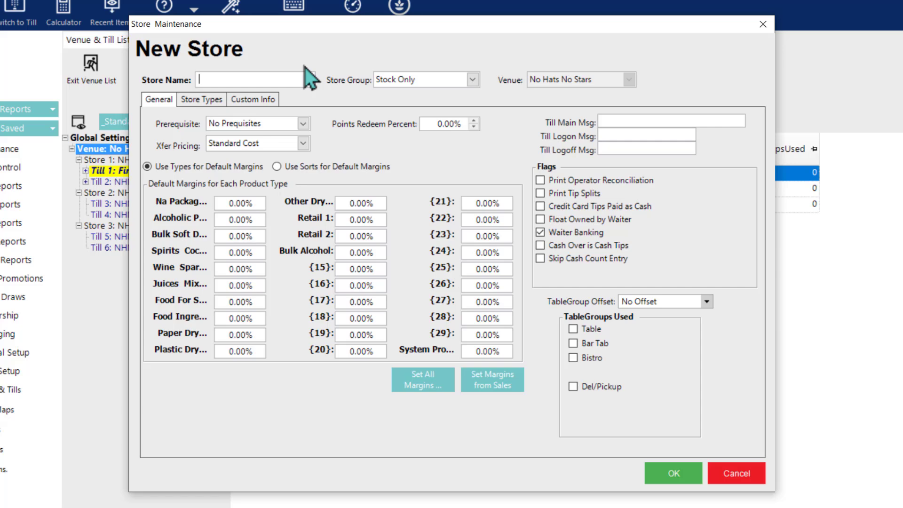
type("Production Kitchen & Food Wa")
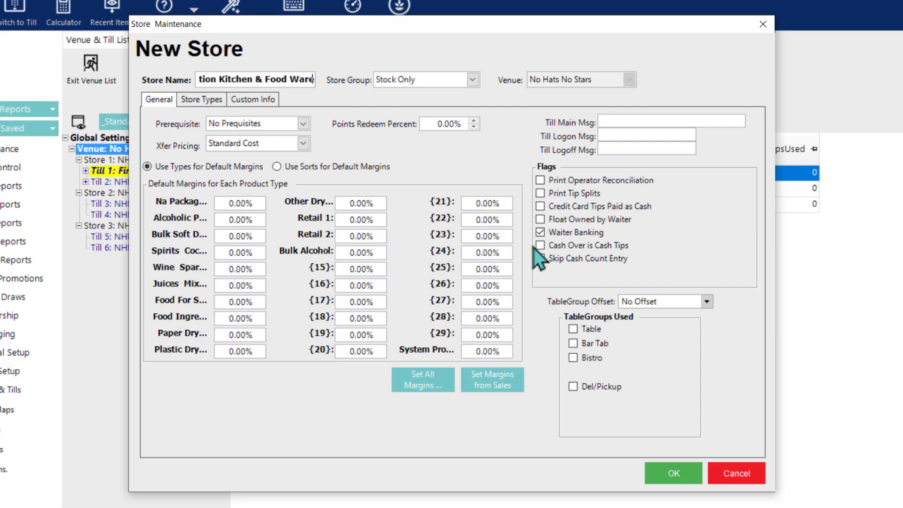
left_click(474, 80)
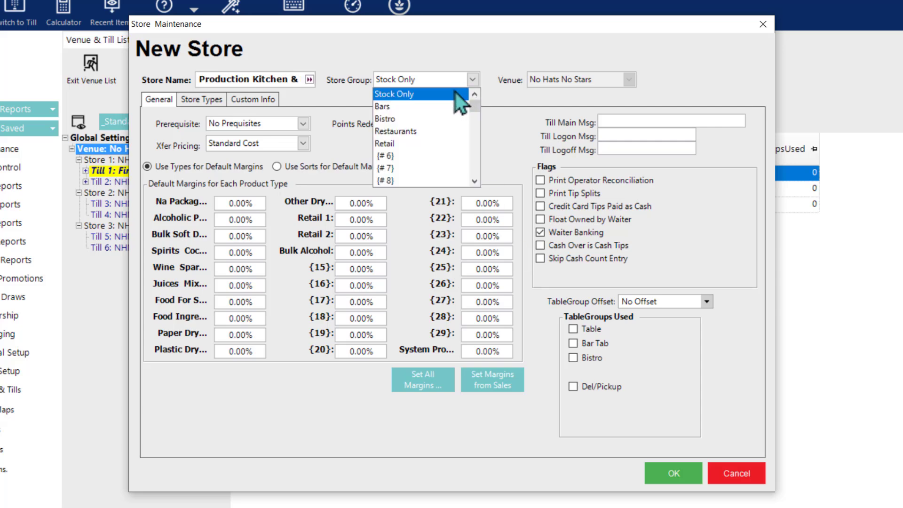
left_click(403, 96)
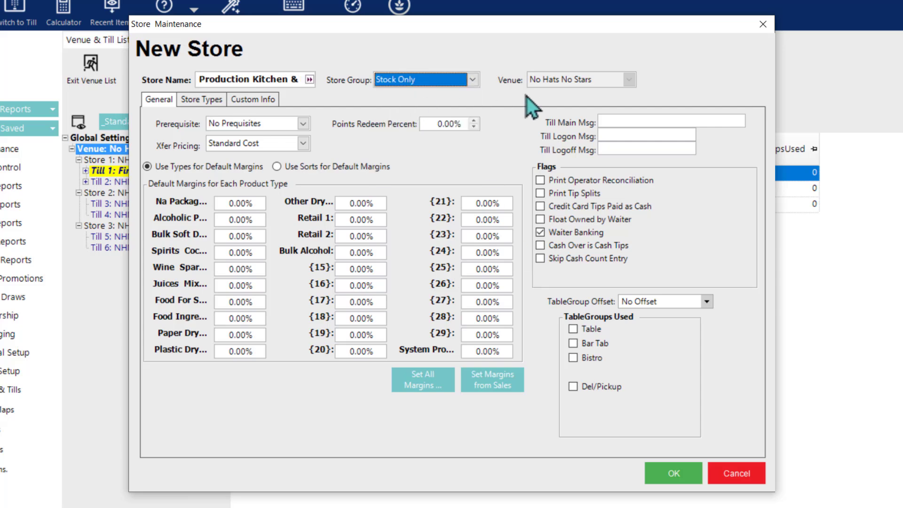
left_click(667, 477)
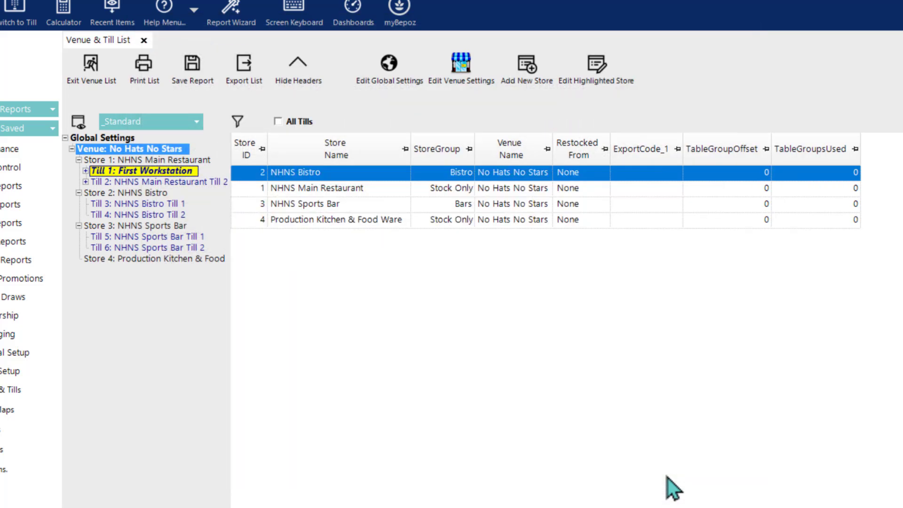
Step: Start a new workstation under Production Kitchen & Food Ware, copying an existing workstation
left_click(159, 261)
right_click(159, 261)
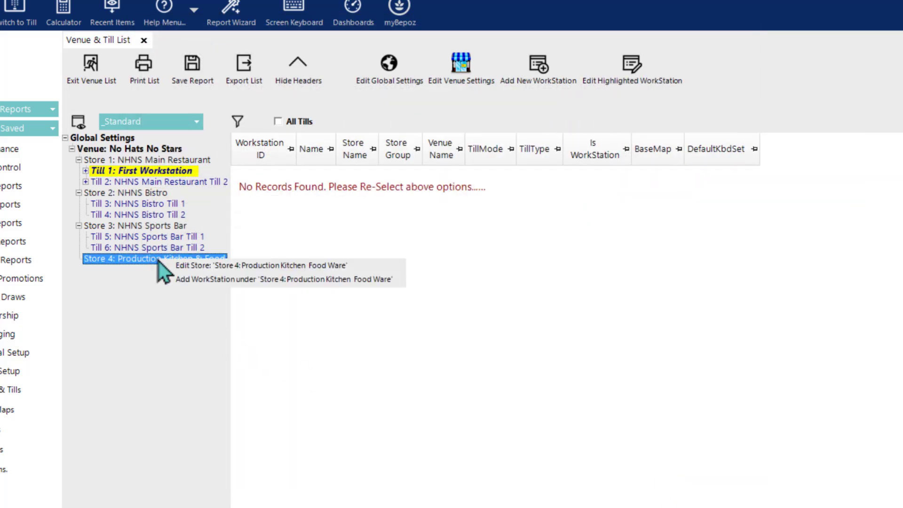
left_click(188, 280)
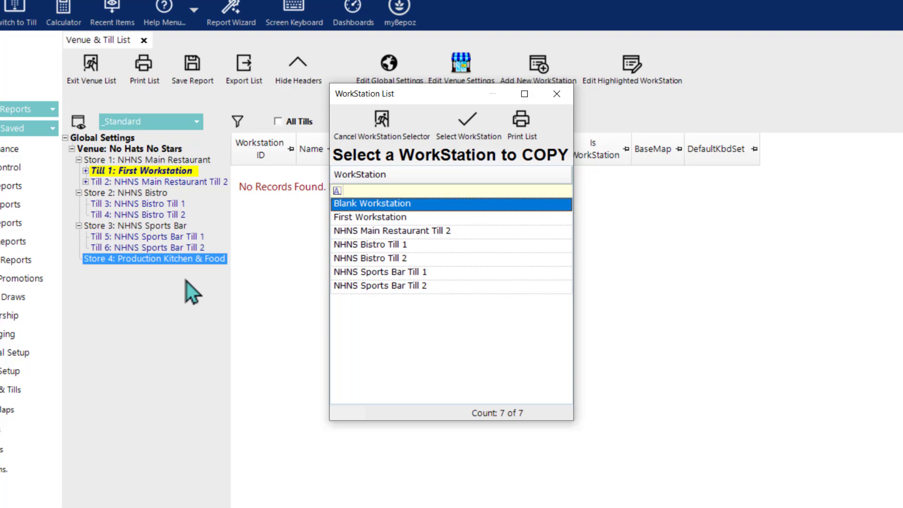
double_click(392, 202)
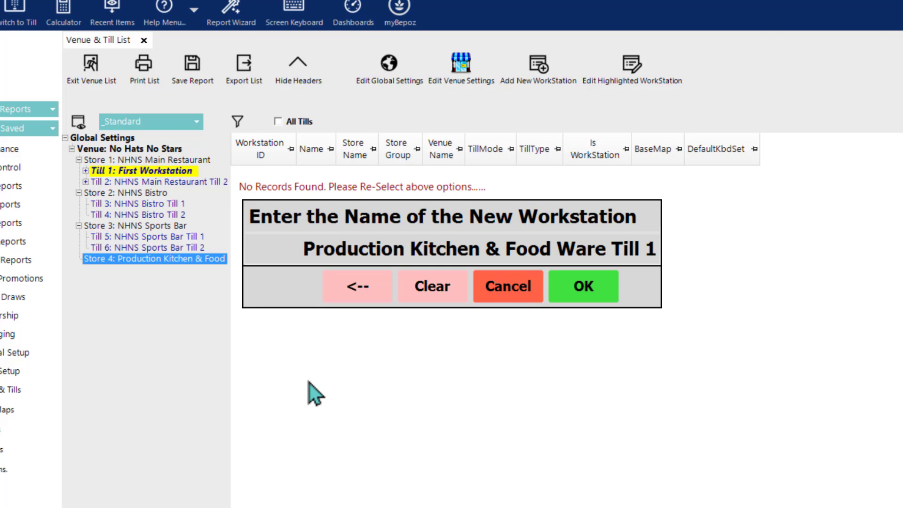
Step: Name the new workstation 'BOH WS 1' and save it
left_click(594, 262)
type("BOH Till")
key("BackSpace")
key("BackSpace")
key("BackSpace")
key("BackSpace")
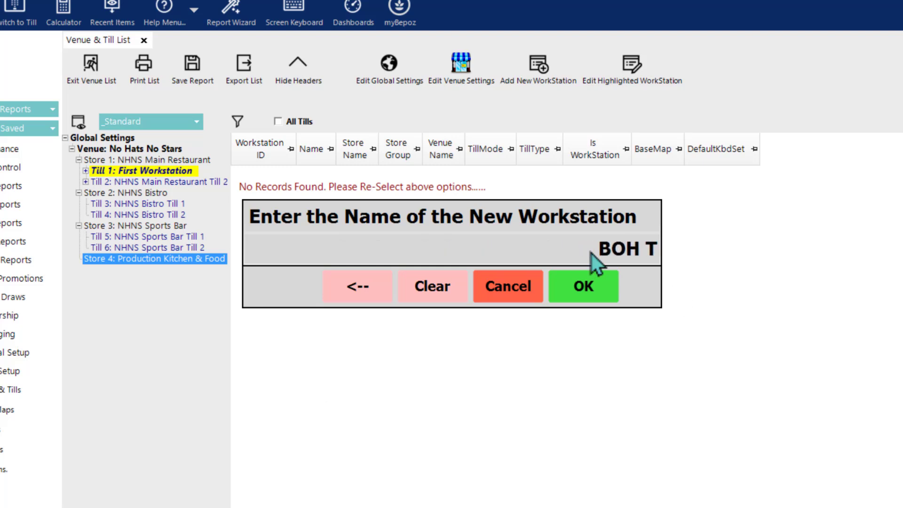
type("Wor")
key("BackSpace")
key("BackSpace")
type("S")
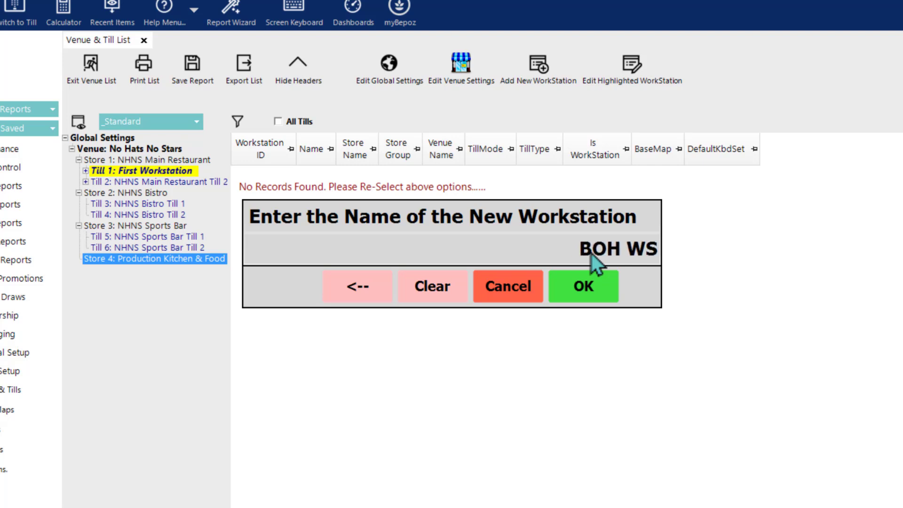
type(" 1")
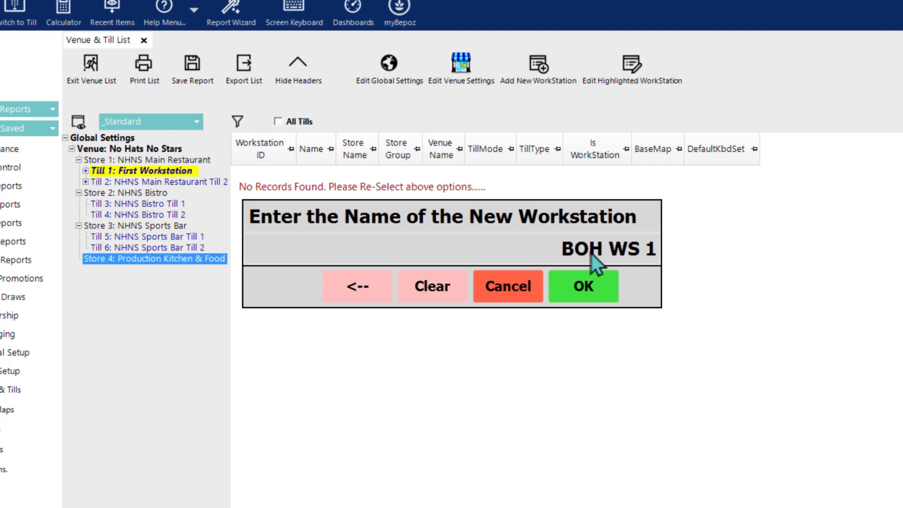
left_click(611, 286)
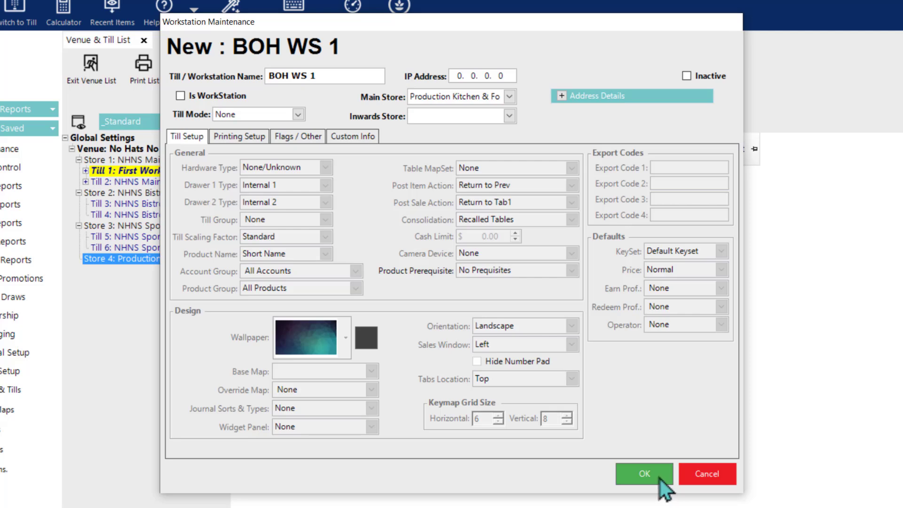
left_click(660, 479)
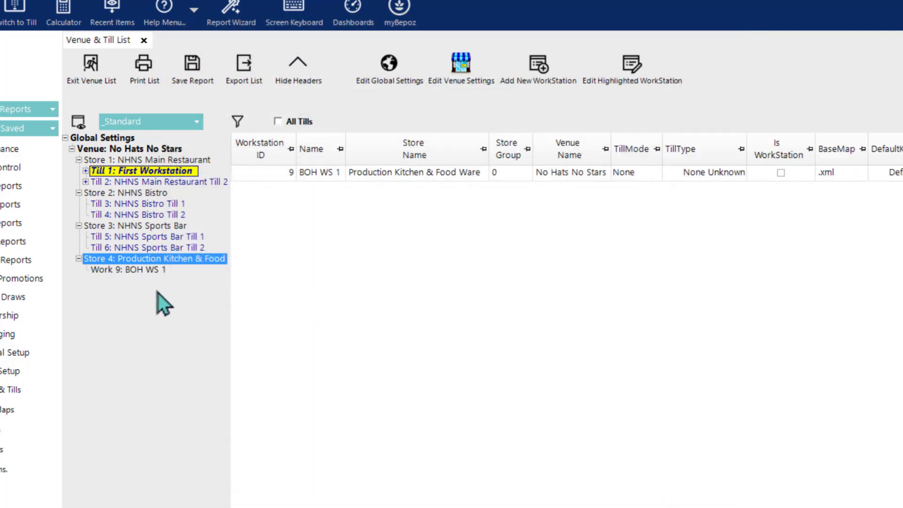
left_click(150, 260)
Step: Create 'Bulk Beverage Store' as a copy of Production Kitchen & Food Ware
right_click(138, 149)
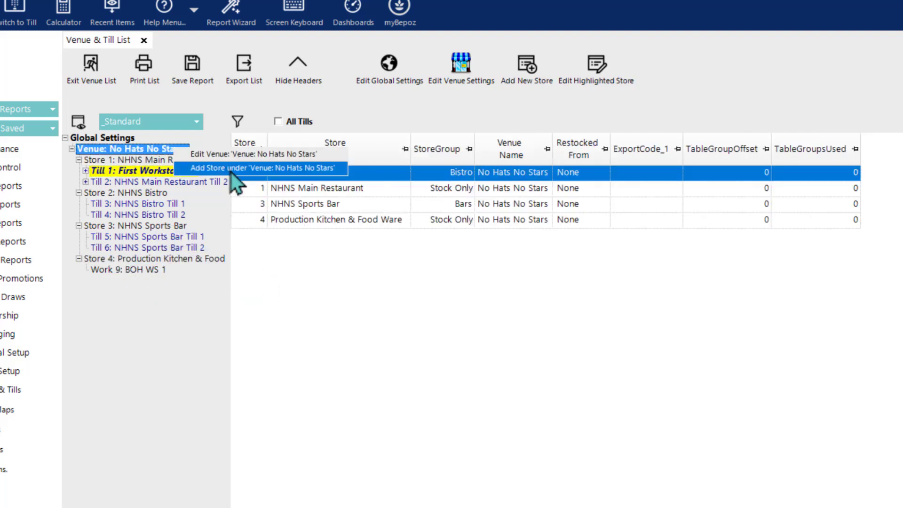
left_click(238, 169)
double_click(392, 257)
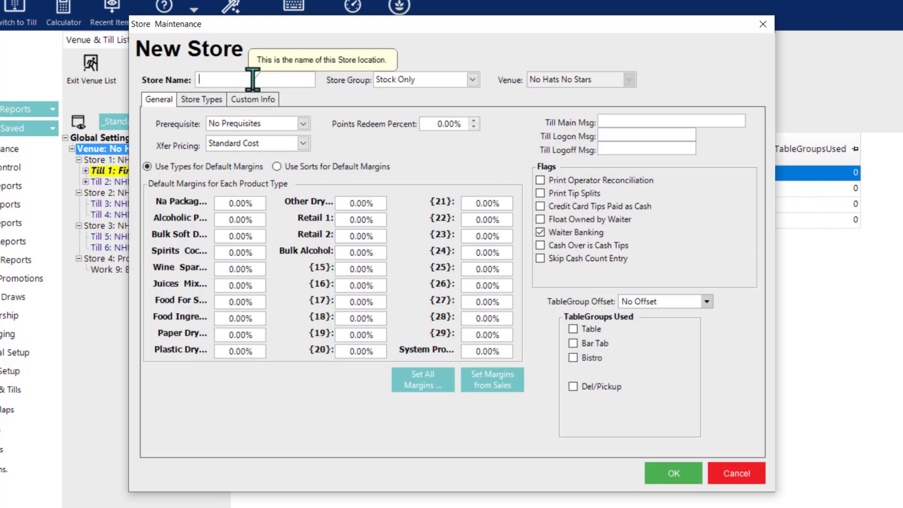
type("Bulk Beverage Store")
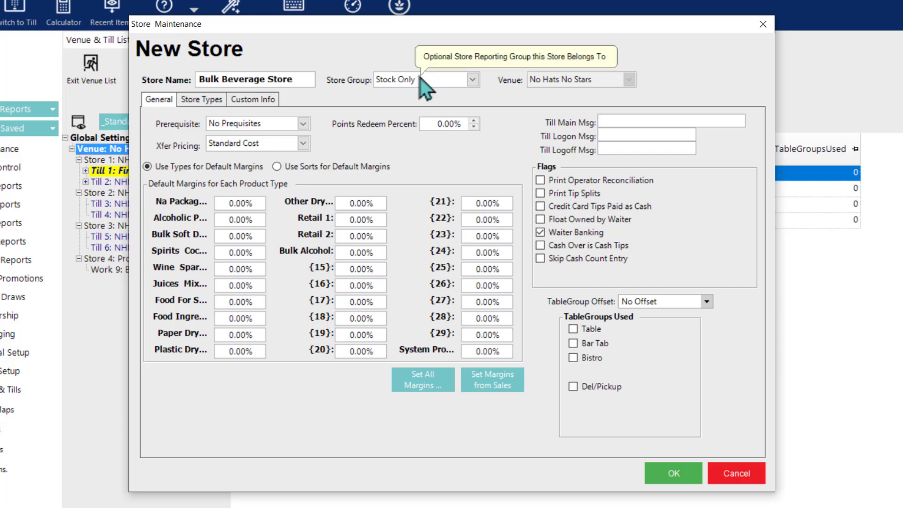
left_click(676, 471)
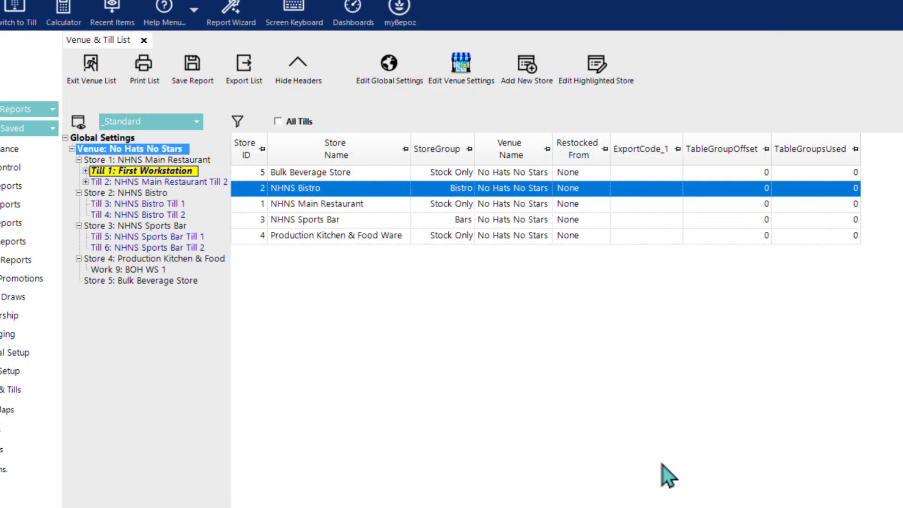
left_click(179, 282)
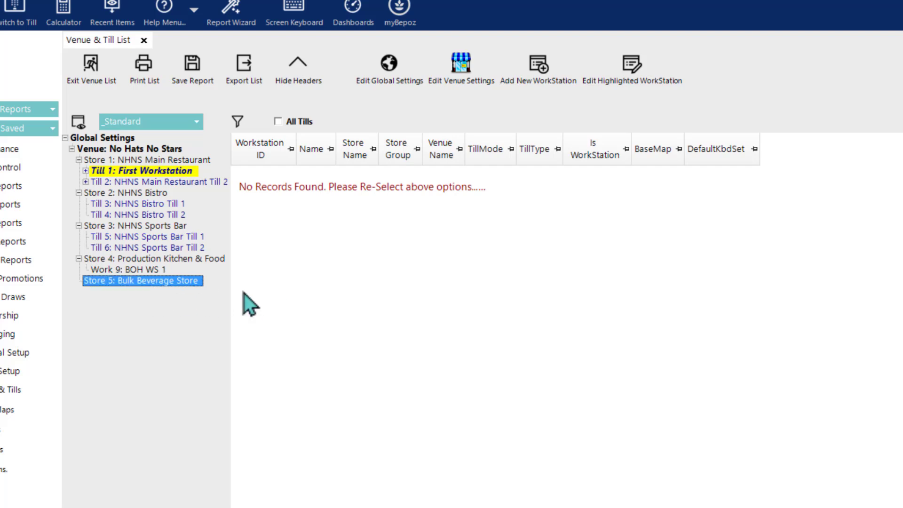
Step: Change store 5's name from 'Bulk Beverage Store' to 'Bulk Beverage Storage'
double_click(190, 281)
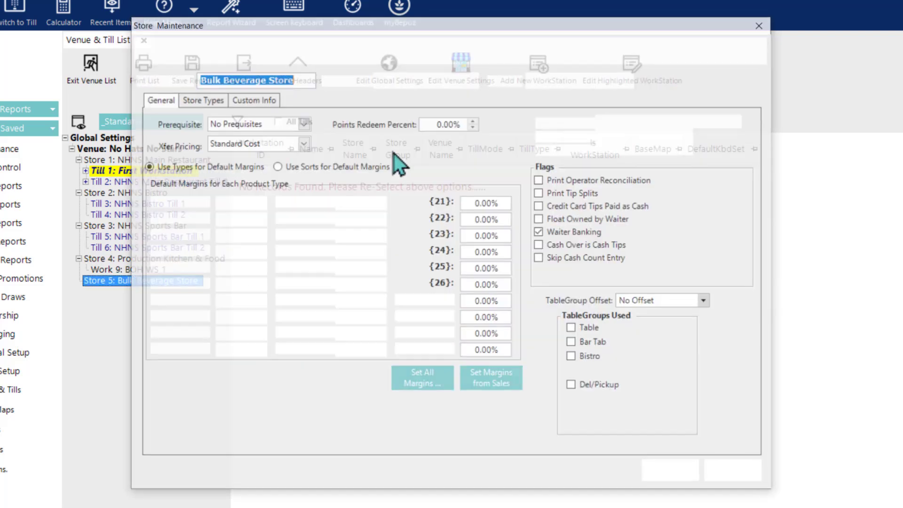
left_click(302, 81)
key("BackSpace")
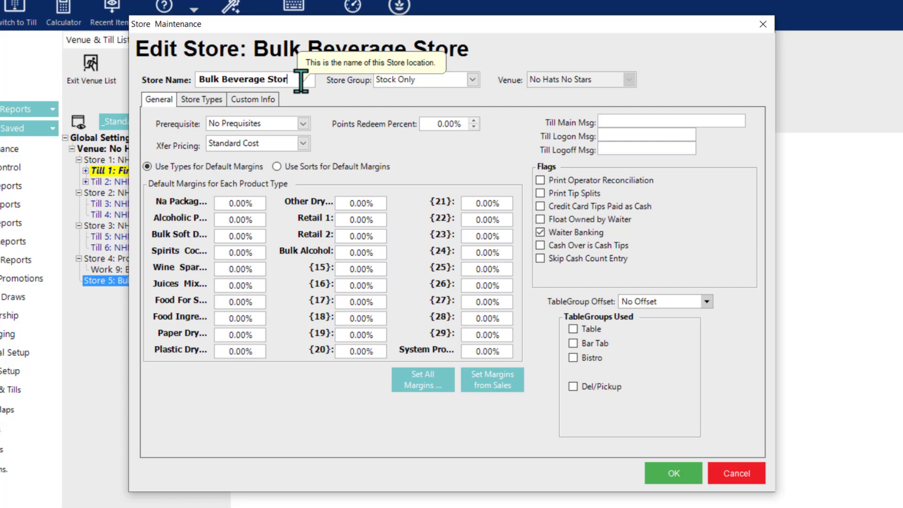
type("age")
key("Return")
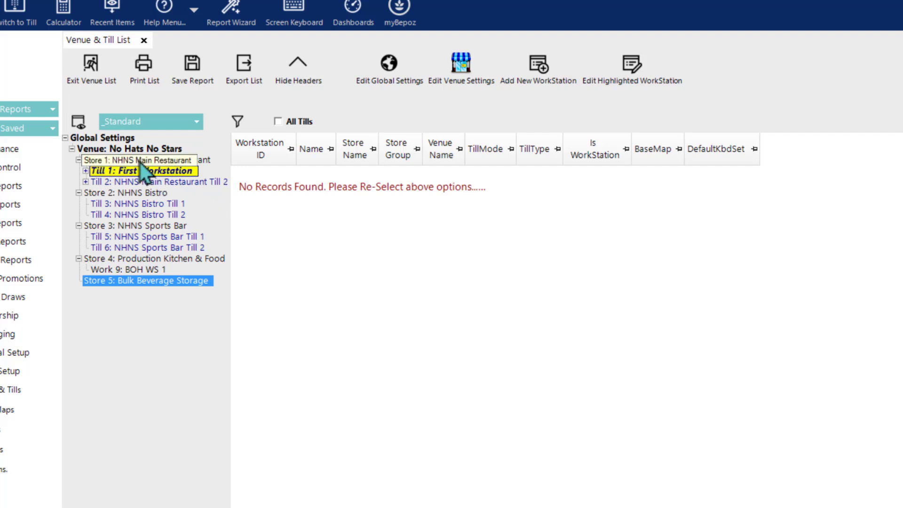
mouse_move(140, 163)
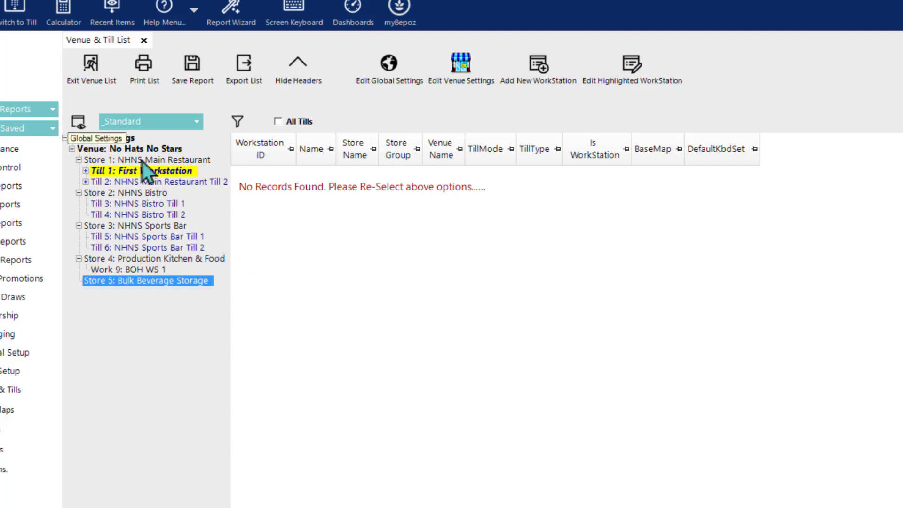
Step: Open the Edit Venue dialog for No Hats No Stars
left_click(131, 149)
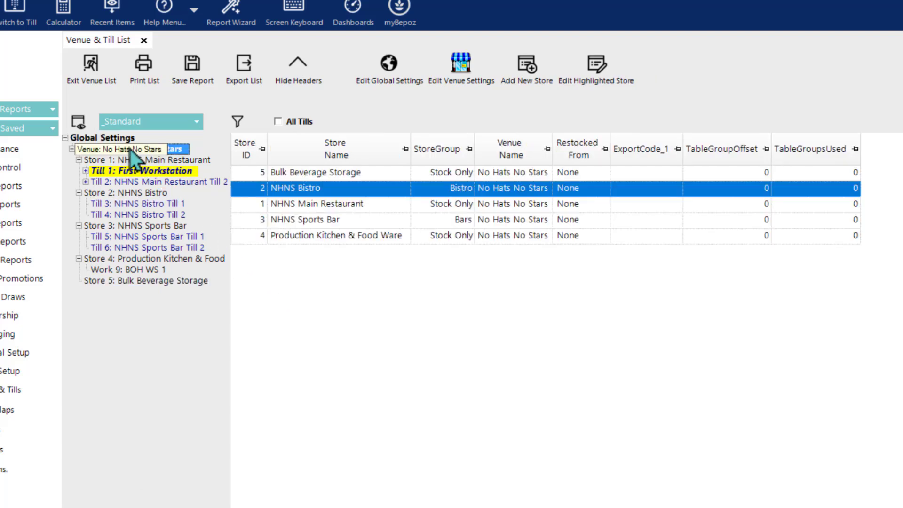
double_click(131, 149)
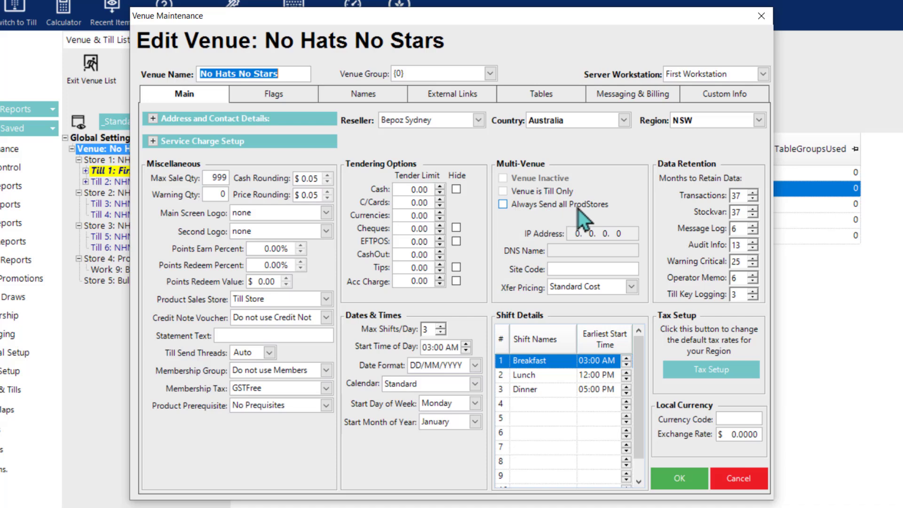
mouse_move(578, 208)
Step: Check the venue's Flags page, then go back to its Main page
left_click(273, 97)
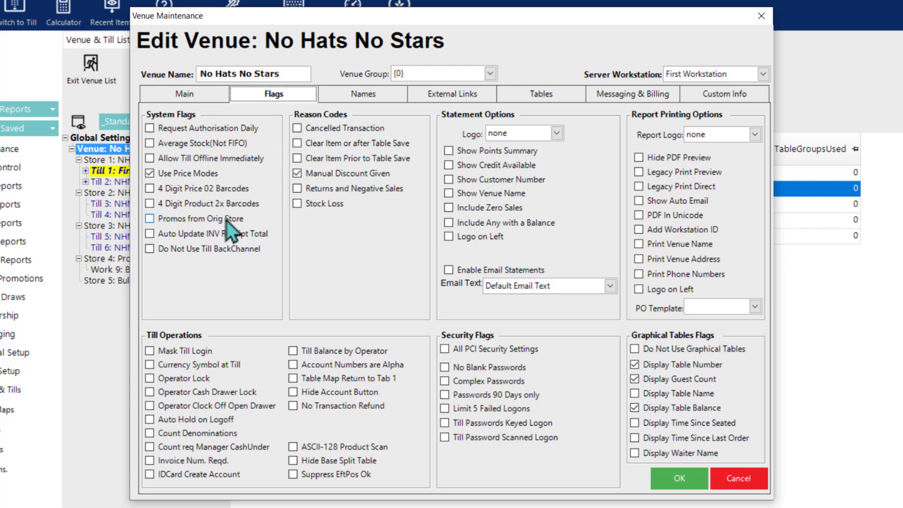
mouse_move(229, 222)
left_click(179, 97)
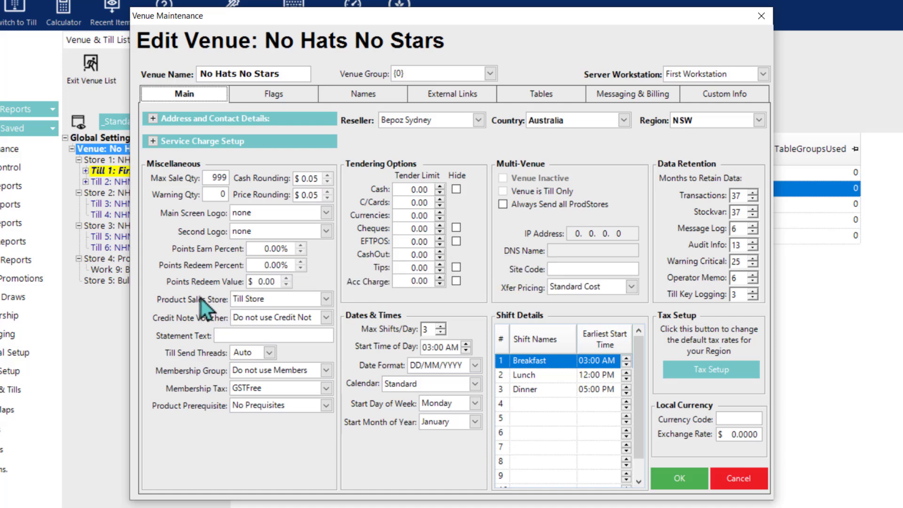
Step: Set NHNS Main Restaurant's store group to Restaurants and view its Store Types settings
left_click(677, 478)
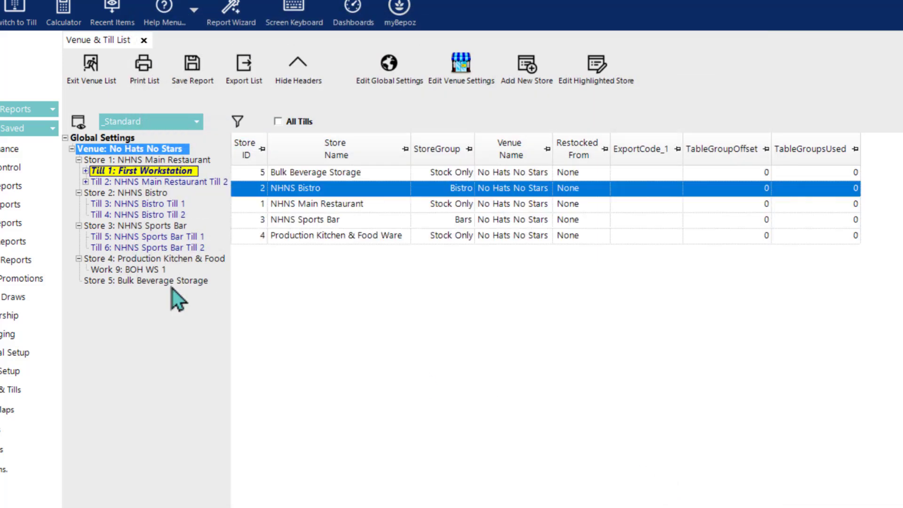
double_click(139, 162)
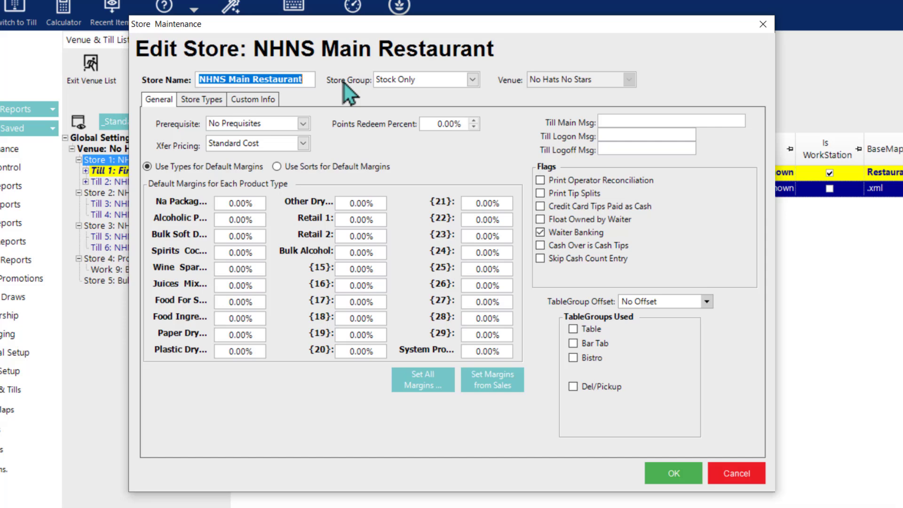
left_click(414, 81)
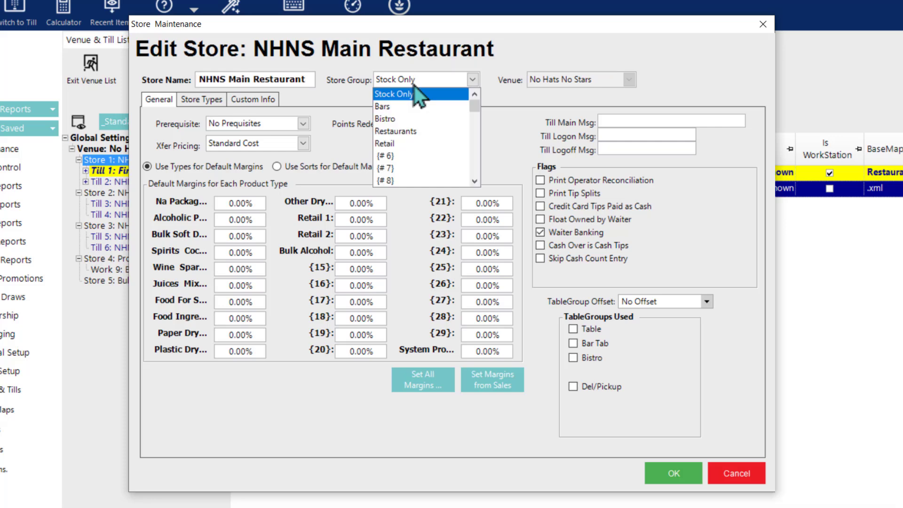
left_click(418, 133)
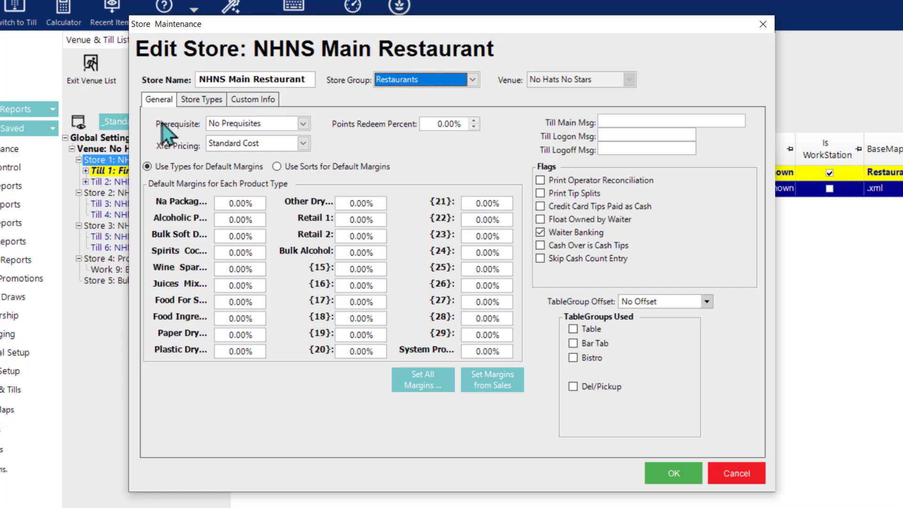
left_click(204, 102)
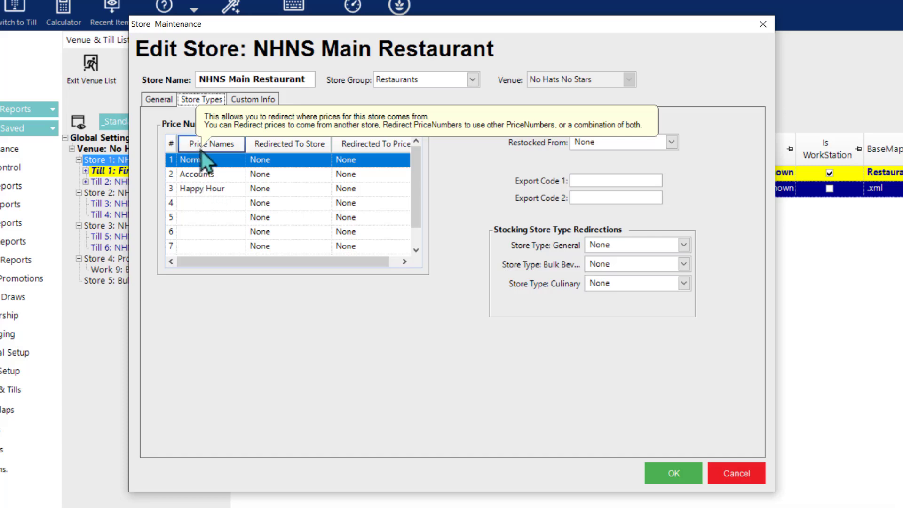
left_click(192, 203)
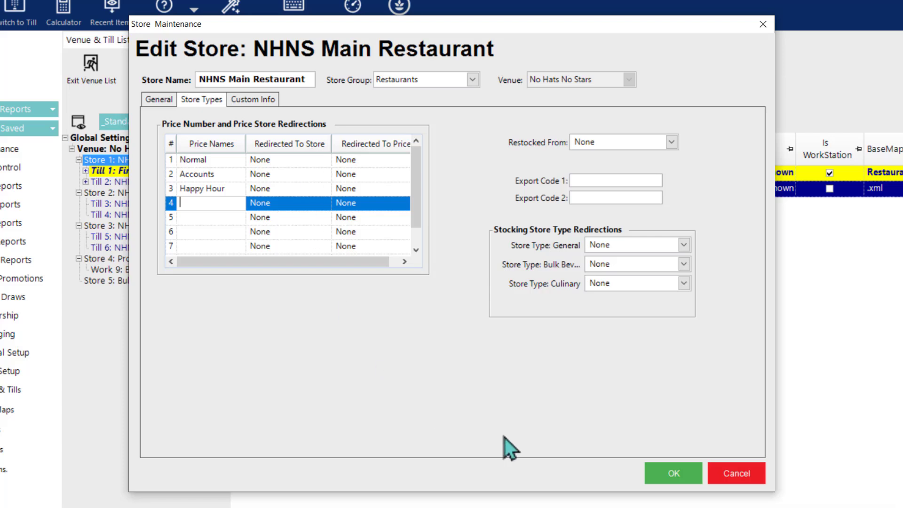
Step: Redirect NHNS Bistro's Normal price row to NHNS Main Restaurant's Normal price level
left_click(667, 472)
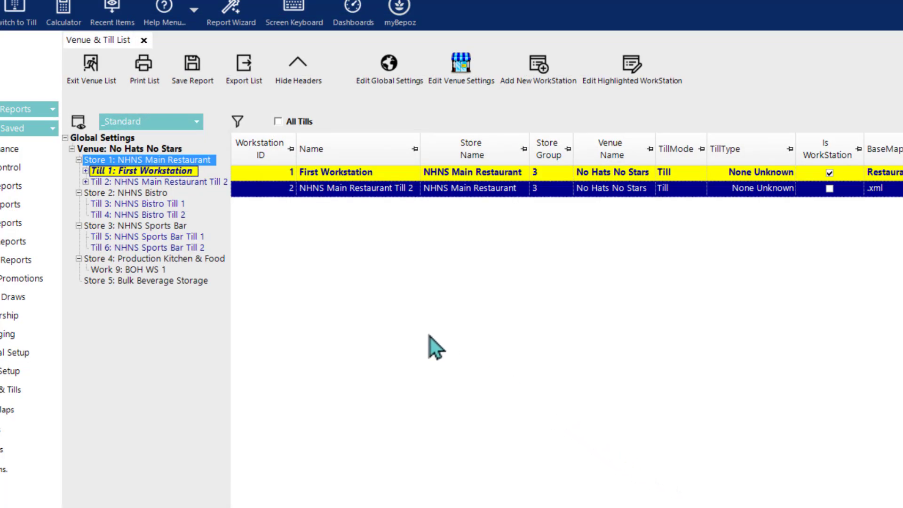
left_click(136, 195)
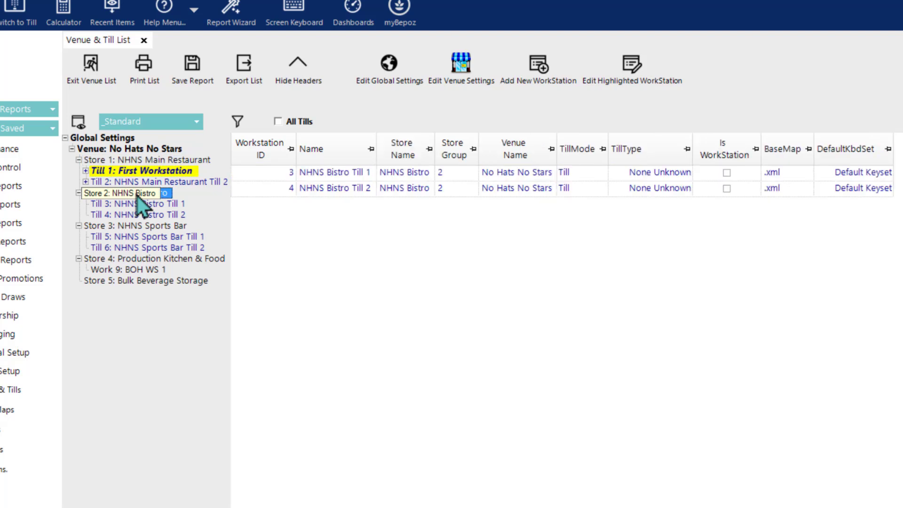
double_click(136, 196)
left_click(202, 100)
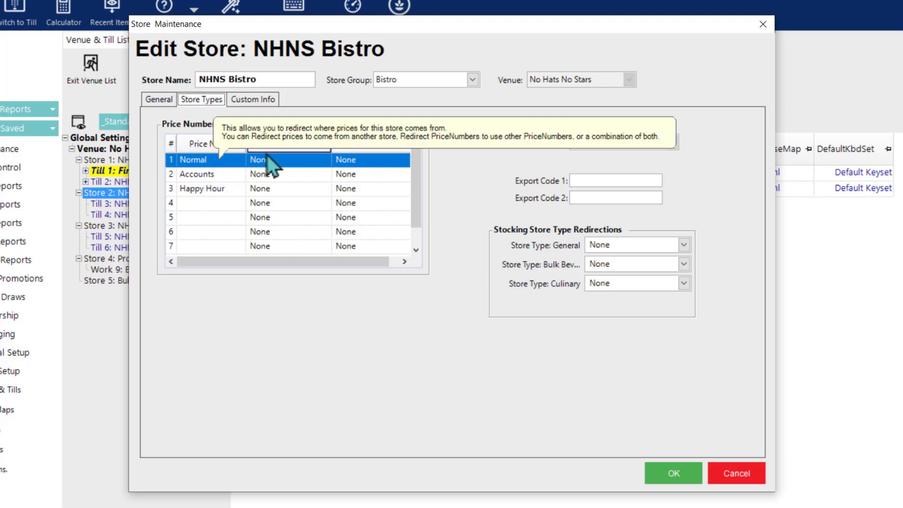
left_click(254, 164)
left_click(324, 161)
left_click(282, 210)
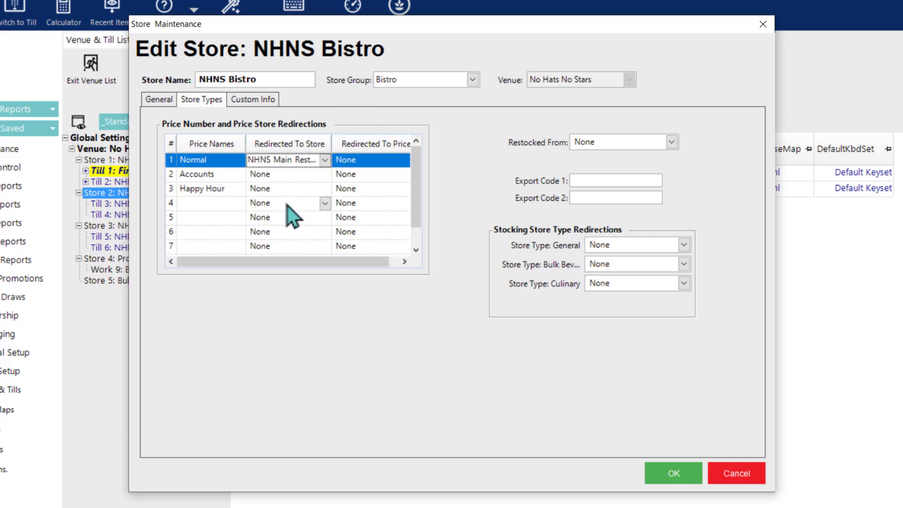
left_click(400, 163)
left_click(371, 185)
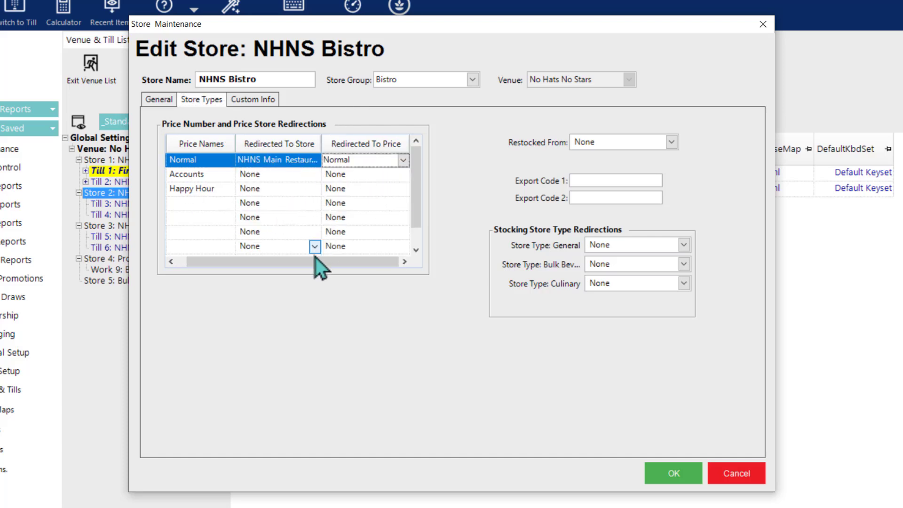
left_click_drag(304, 262, 273, 263)
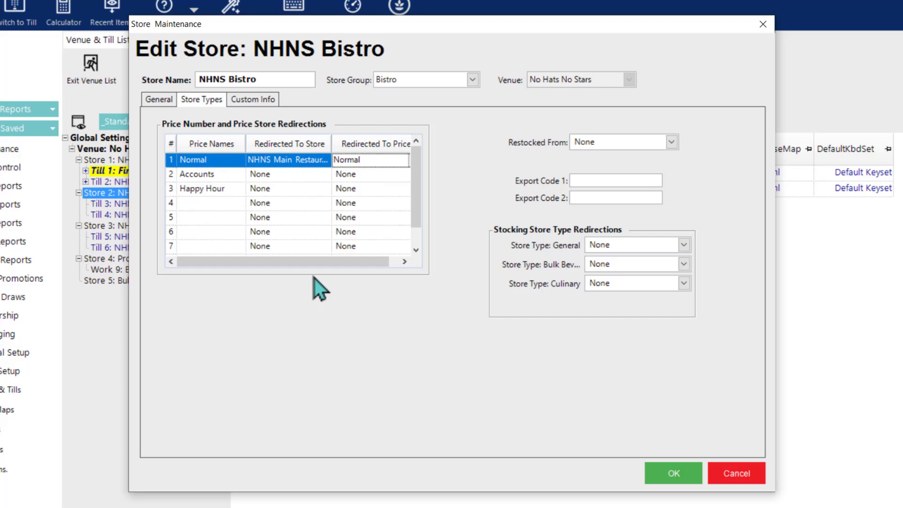
Step: Redirect NHNS Sports Bar's Normal price row to NHNS Main Restaurant's Happy Hour level
left_click(649, 473)
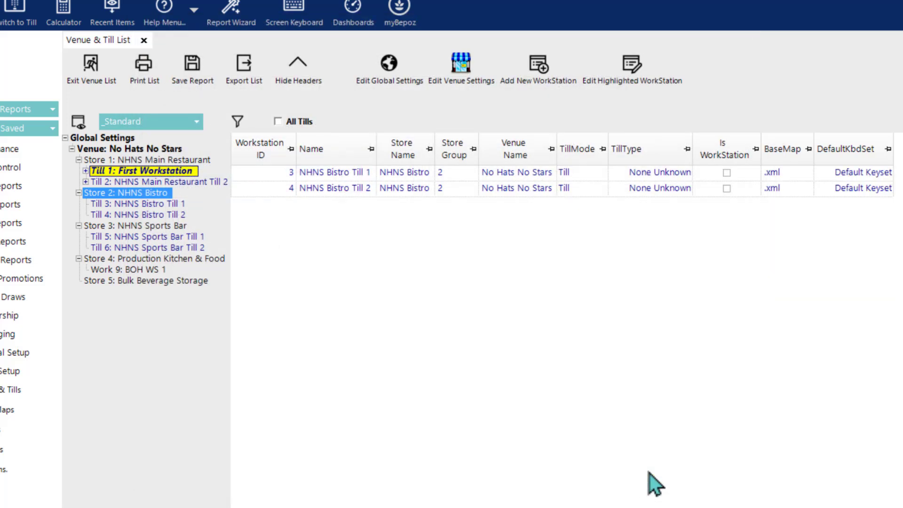
left_click(148, 228)
double_click(147, 228)
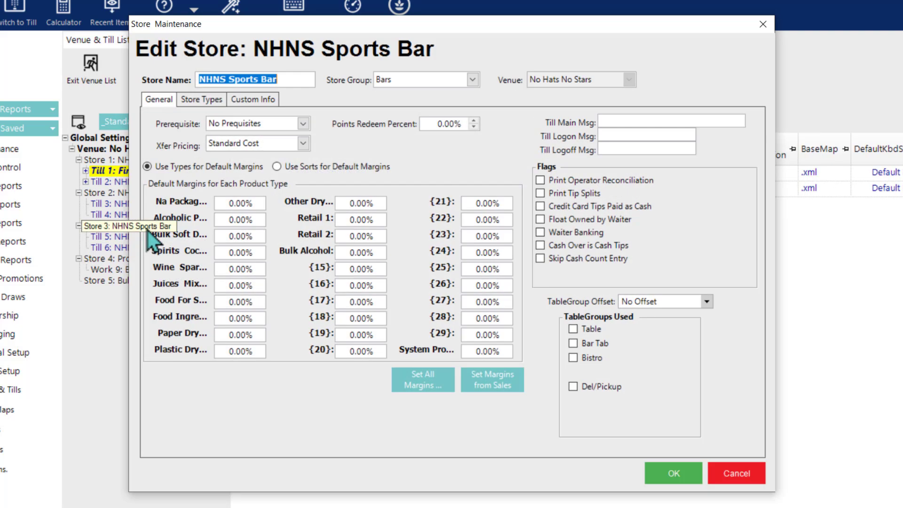
left_click(211, 102)
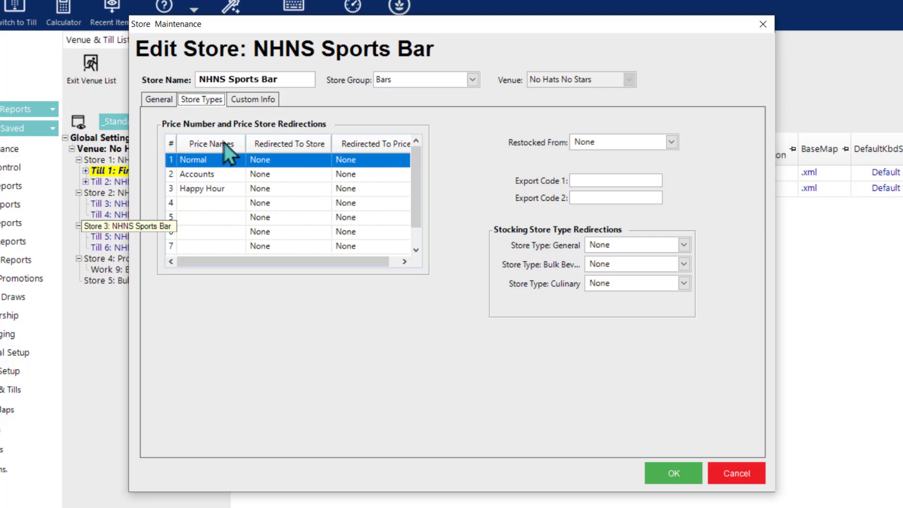
left_click(260, 166)
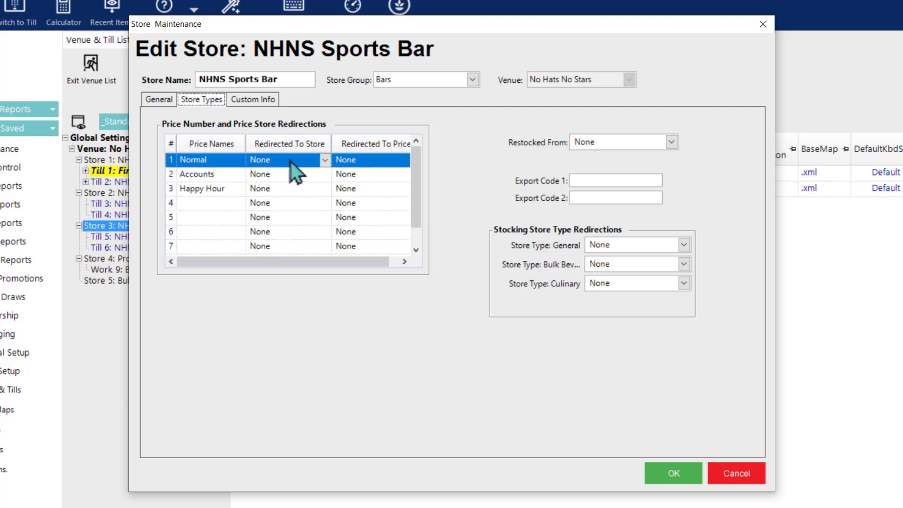
left_click(324, 160)
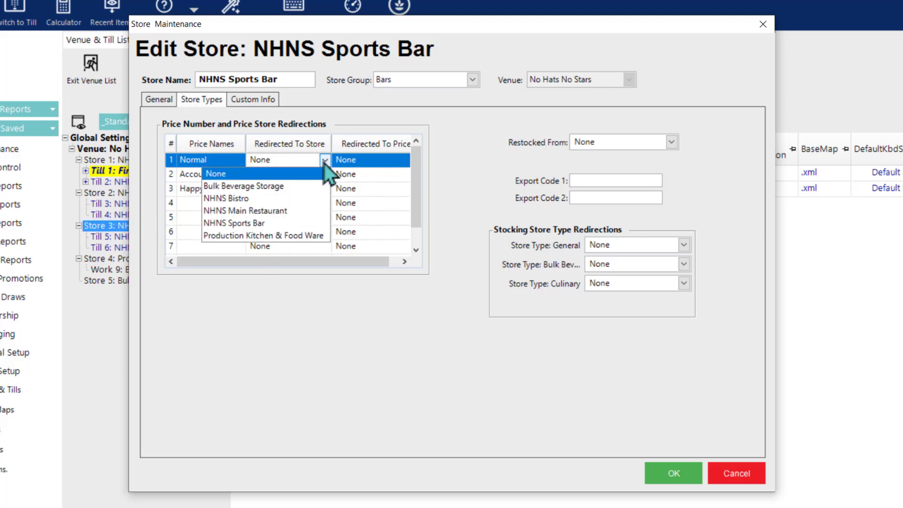
left_click(295, 214)
left_click(390, 163)
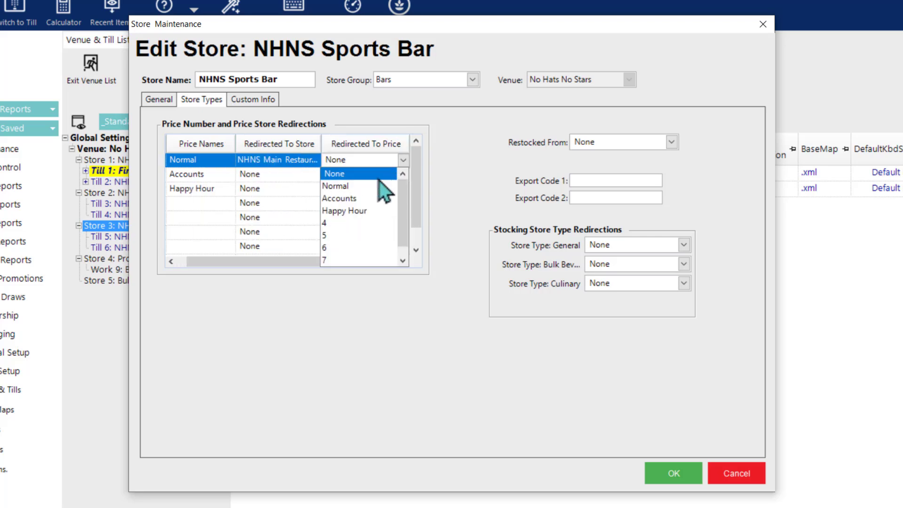
left_click(364, 209)
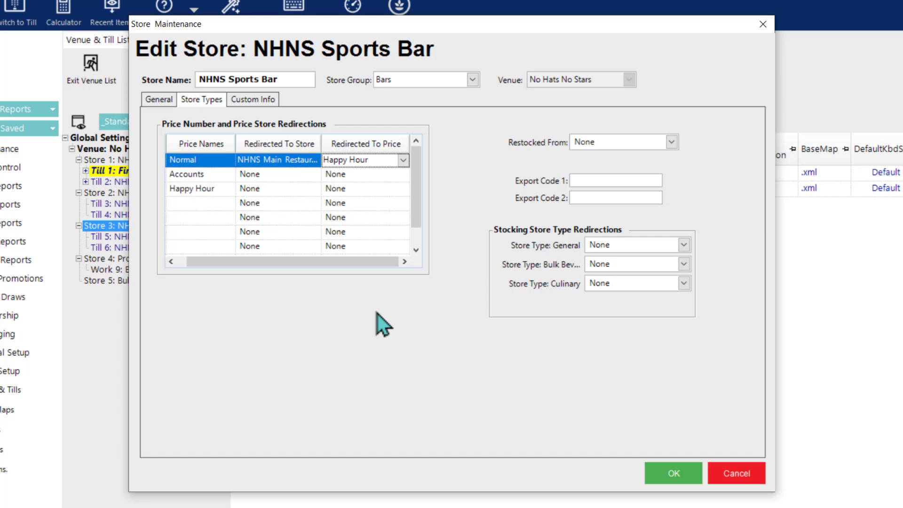
left_click_drag(358, 262, 287, 263)
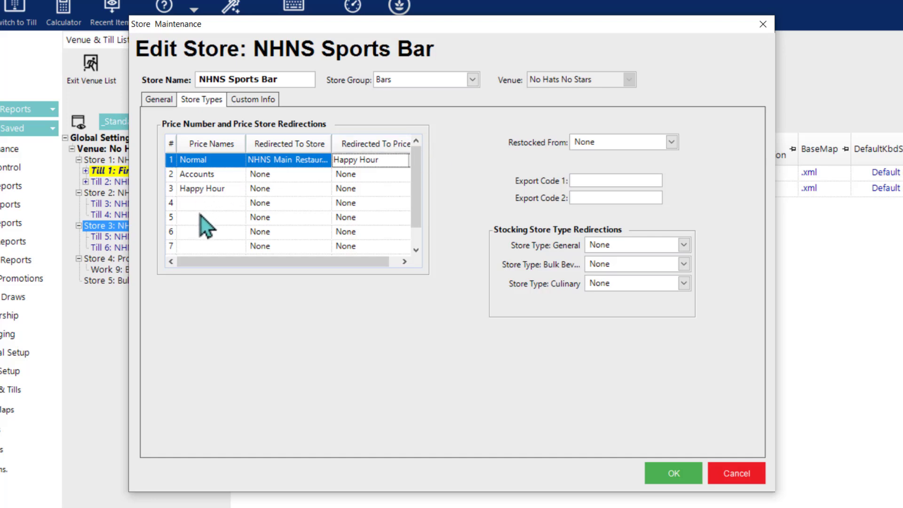
Step: Save the NHNS Sports Bar store settings, bringing back its Till 1 and Till 2
mouse_move(200, 215)
left_click(683, 473)
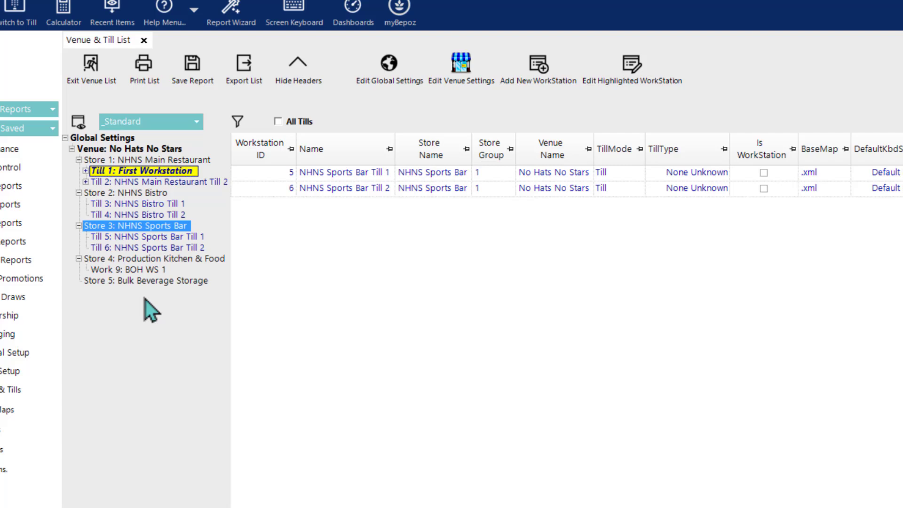
Step: On the Store Types tab of Store 3: NHNS Sports Bar, set Restocked From to Bulk Beverage Storage
double_click(176, 227)
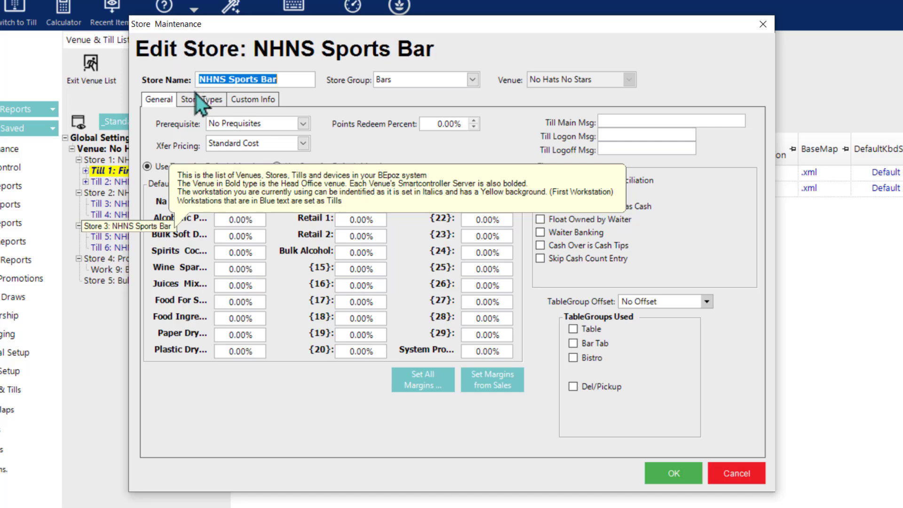
left_click(204, 101)
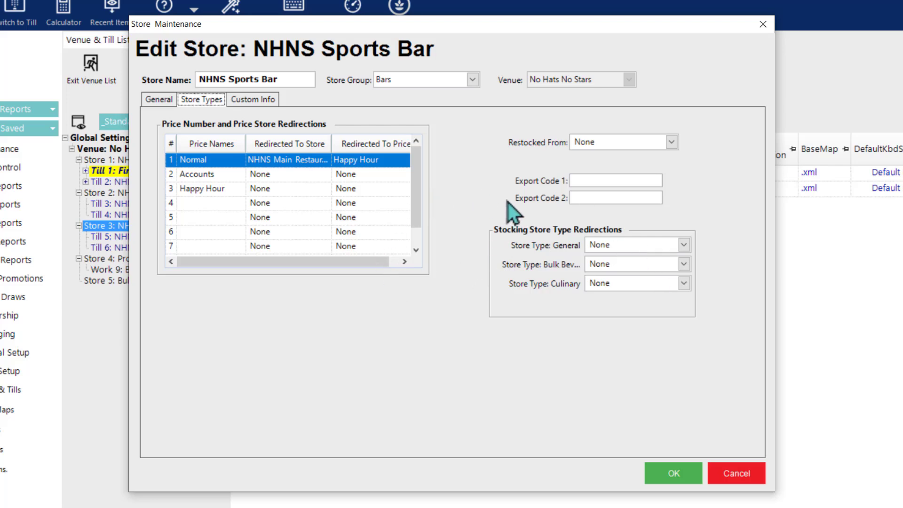
mouse_move(647, 144)
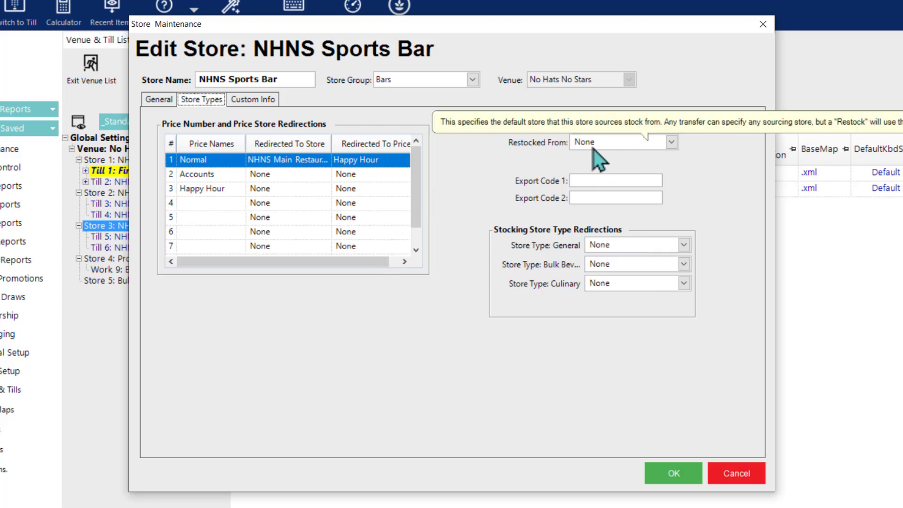
left_click(630, 158)
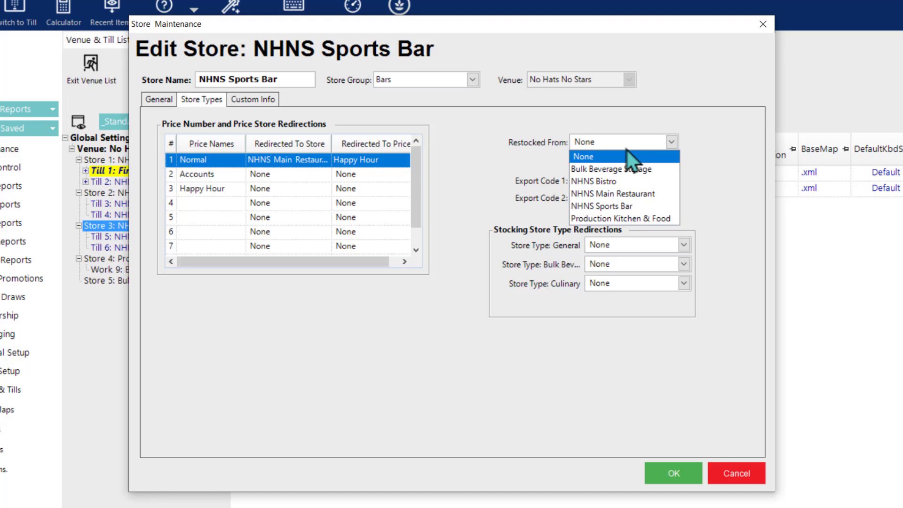
left_click(707, 157)
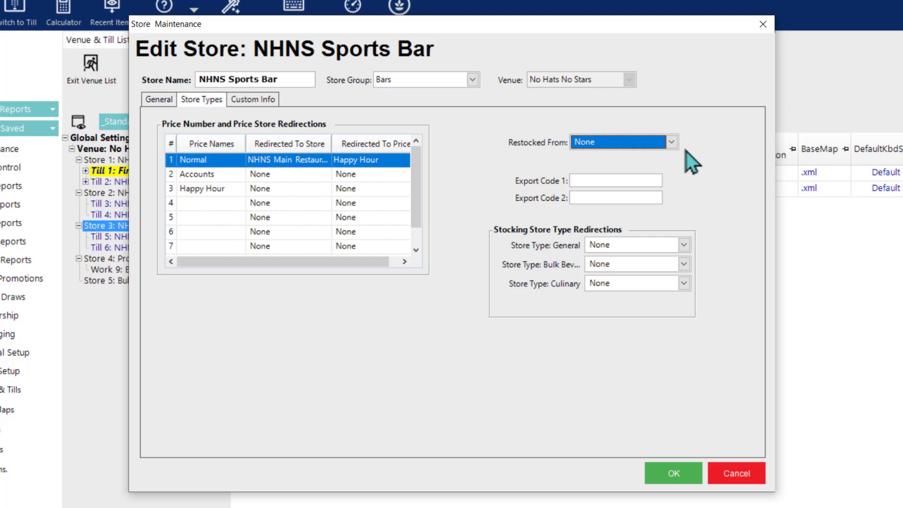
left_click(672, 143)
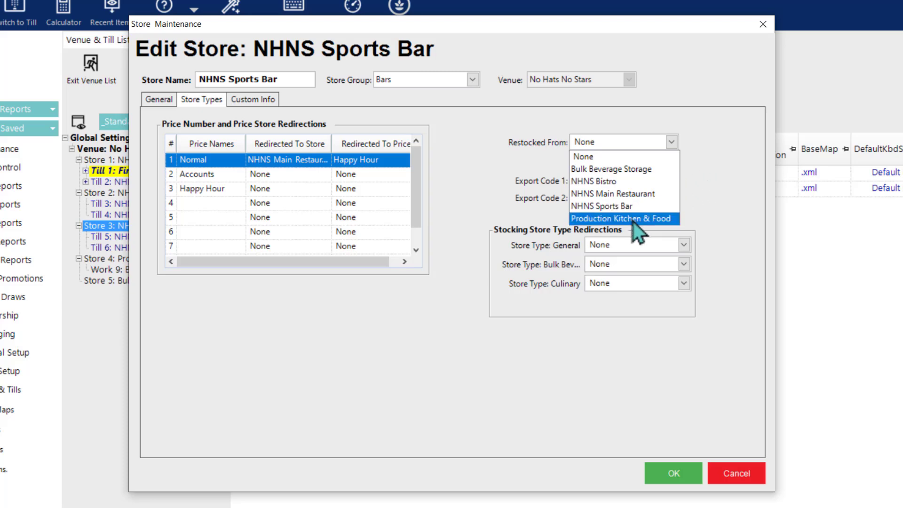
left_click(625, 166)
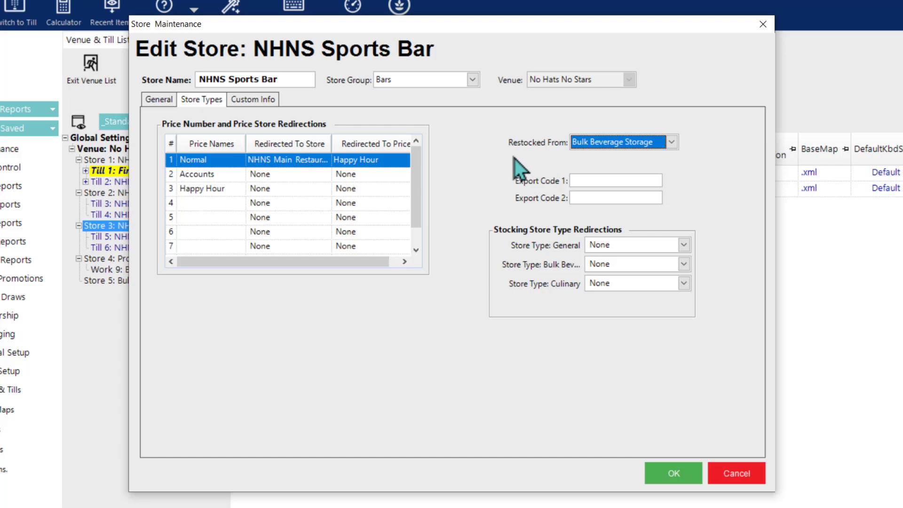
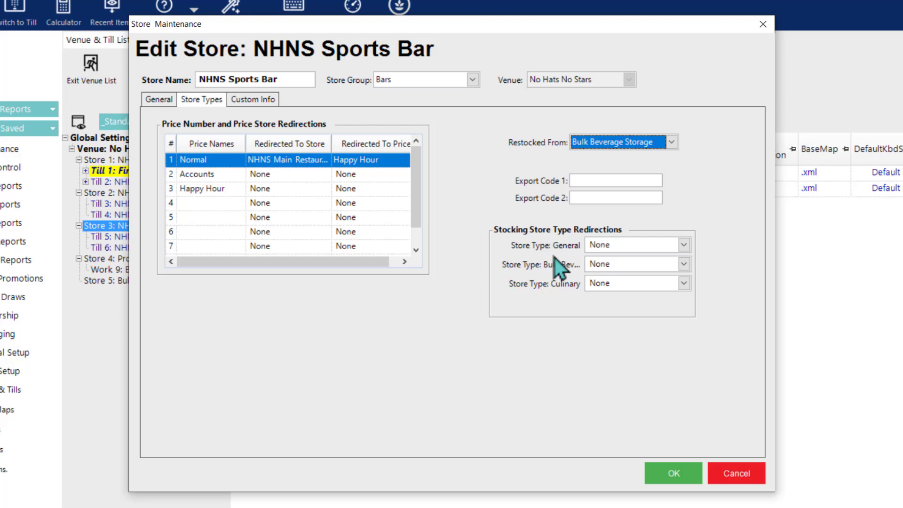
Step: Set NHNS Sports Bar's Bulk Bev store type to Bulk Beverage Storage
left_click(683, 265)
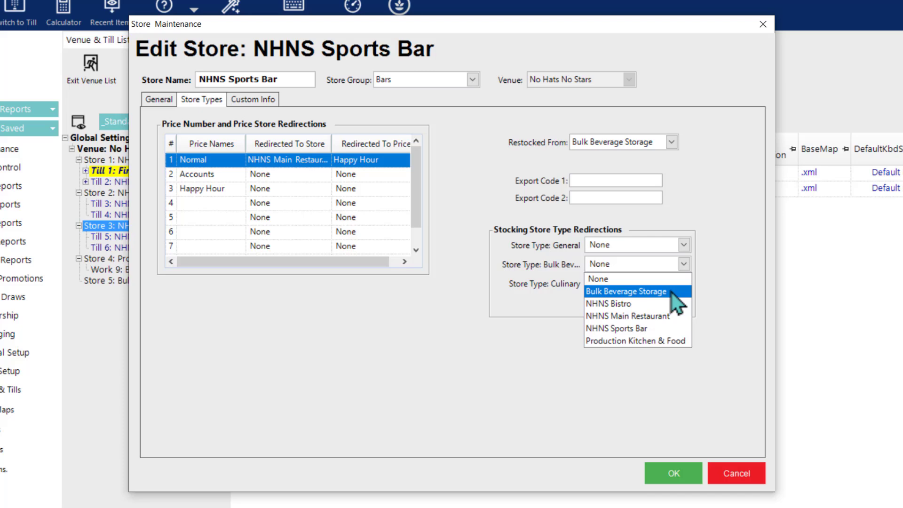
left_click(599, 291)
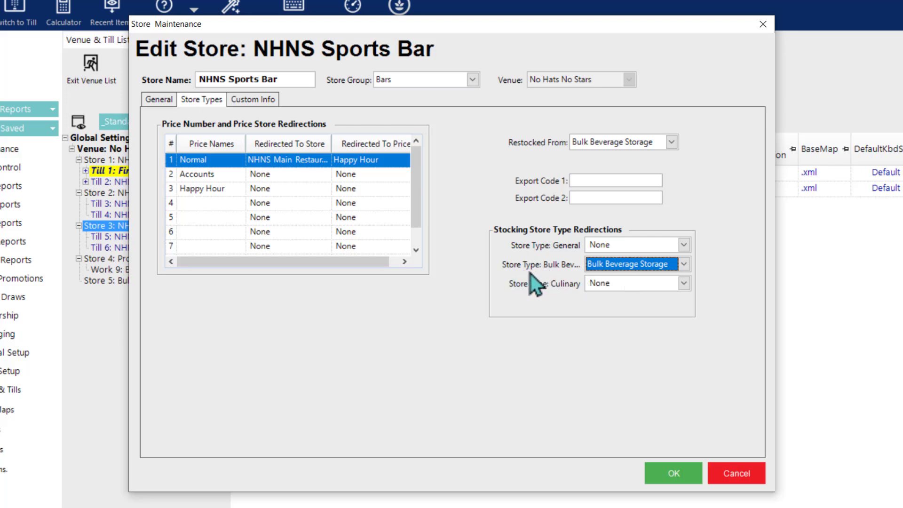
mouse_move(602, 271)
Step: Save NHNS Sports Bar's settings and open NHNS Main Restaurant's store settings
left_click(671, 479)
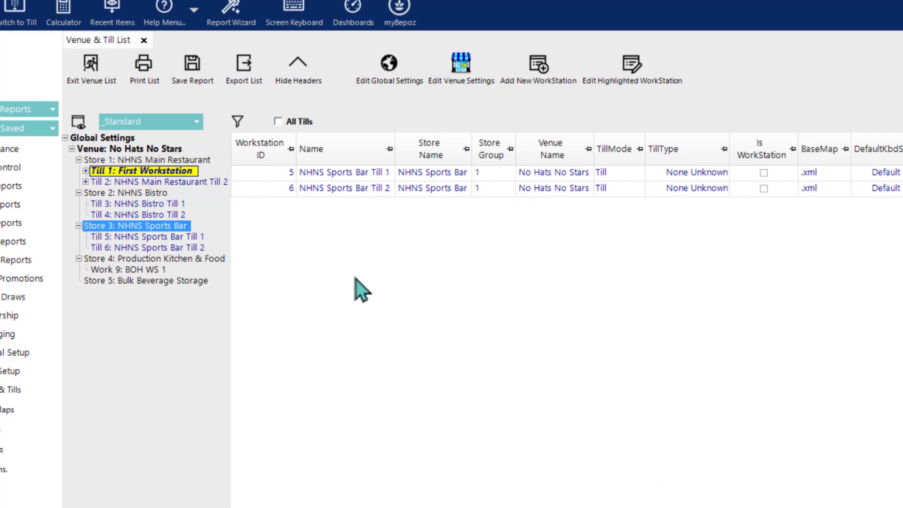
left_click(177, 161)
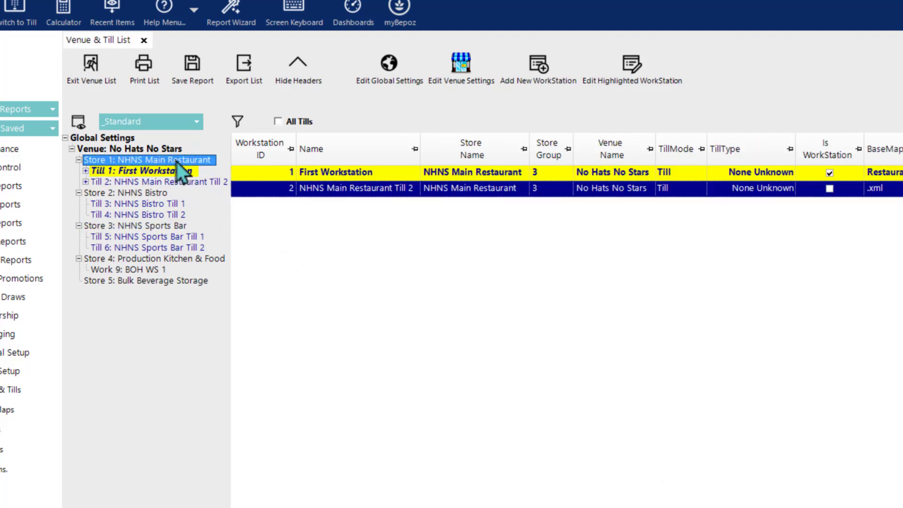
double_click(178, 161)
Step: Redirect Main Restaurant's Bulk Bev to Bulk Beverage Storage and Culinary to Production Kitchen & Food, then save
left_click(201, 99)
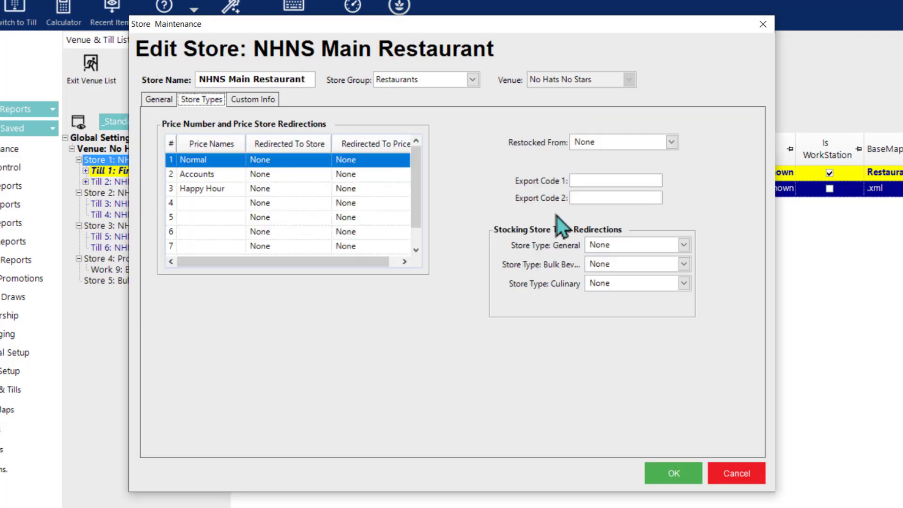
left_click(687, 266)
left_click(661, 291)
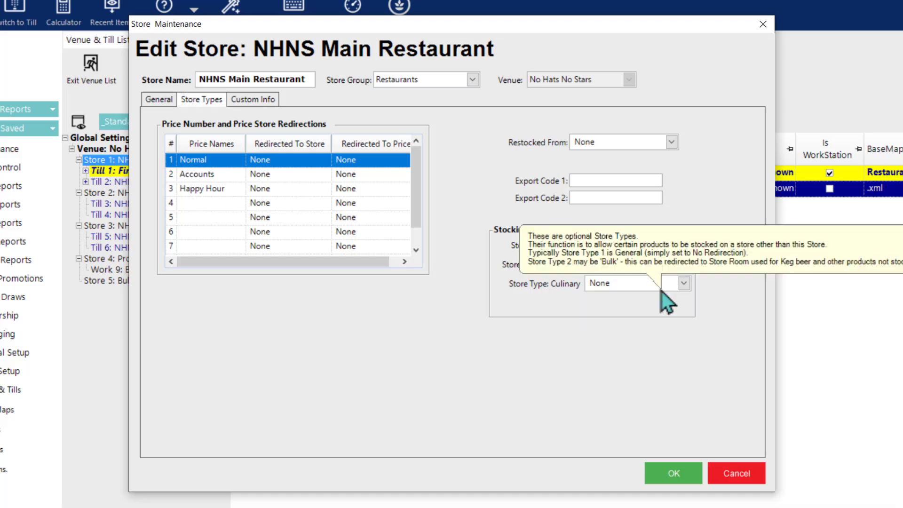
left_click(684, 283)
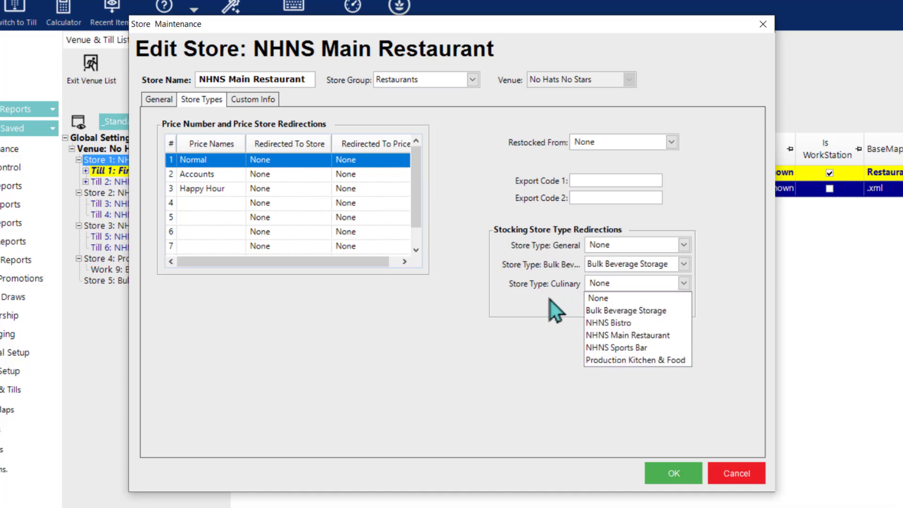
left_click(611, 360)
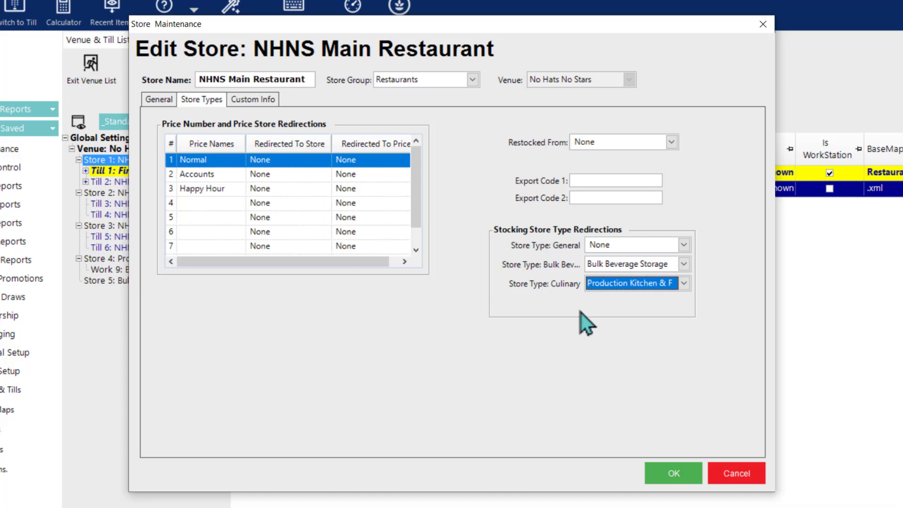
left_click(668, 475)
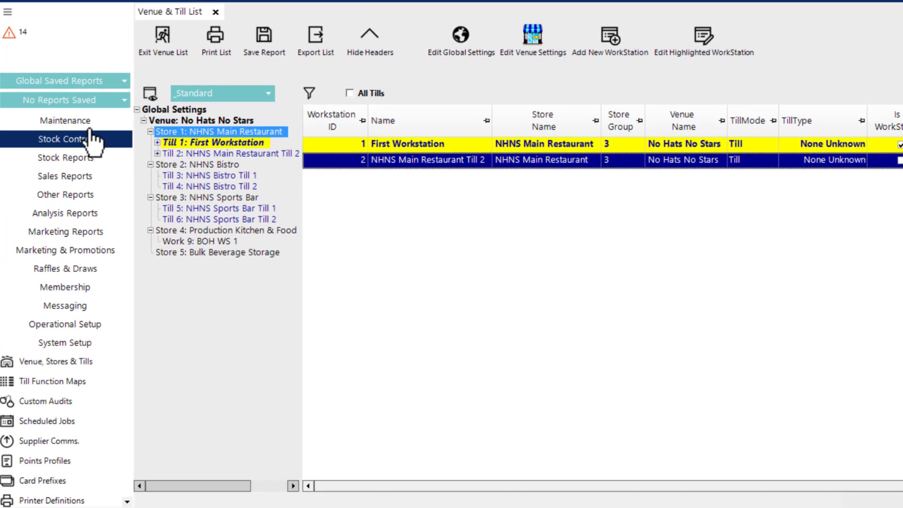
Step: Open the Product List for Bulk Beverage Storage, showing the Cocktails group's products
left_click(30, 124)
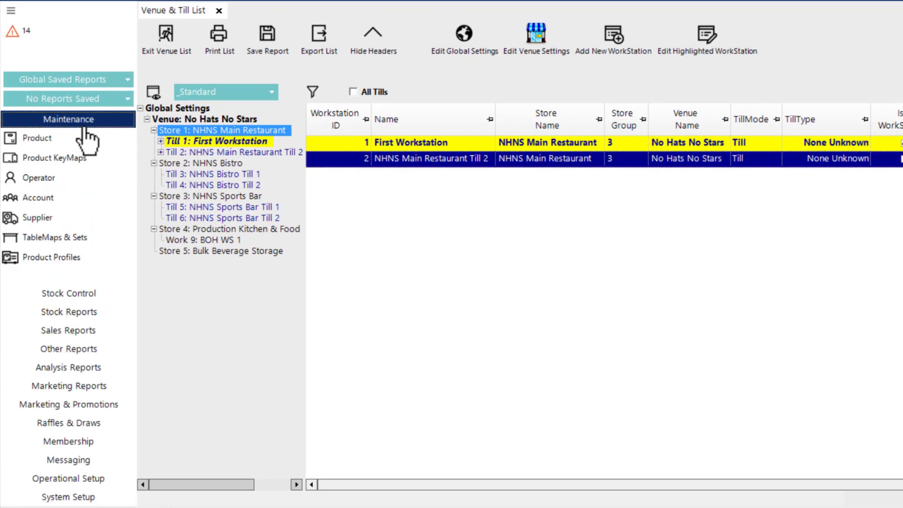
left_click(77, 139)
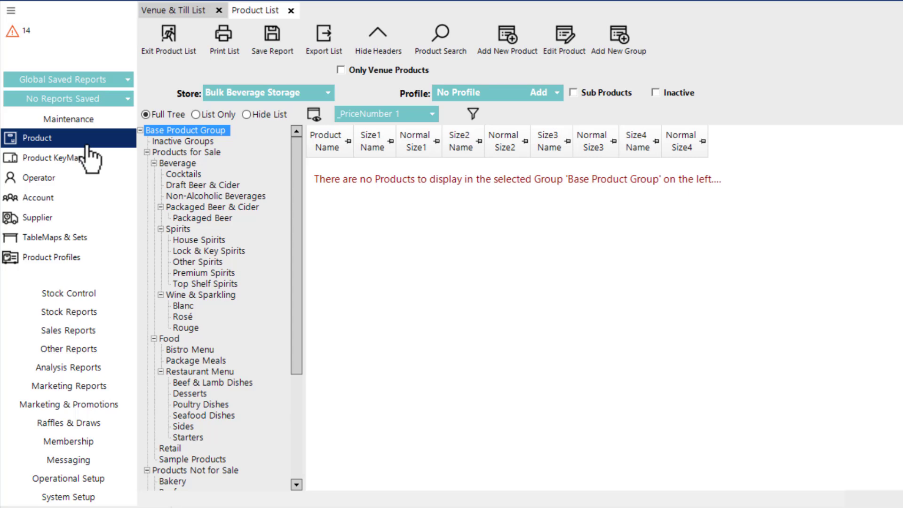
left_click(191, 175)
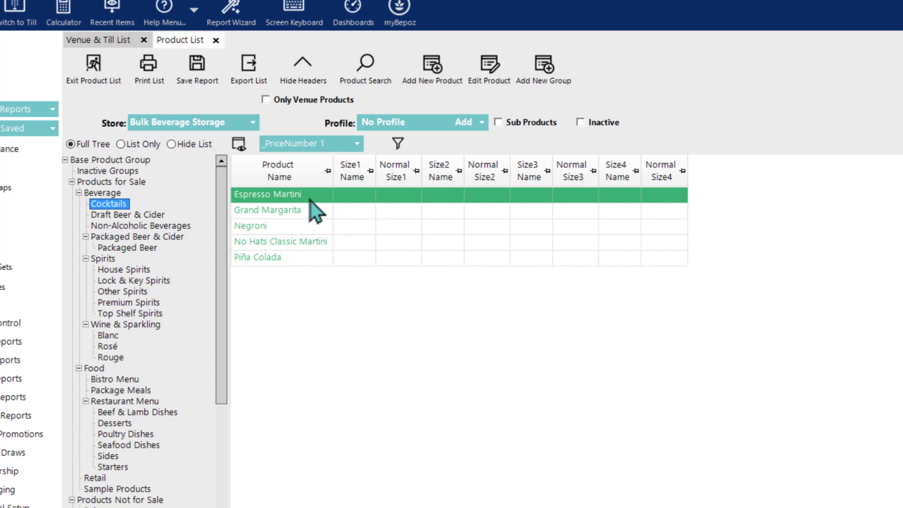
left_click(233, 125)
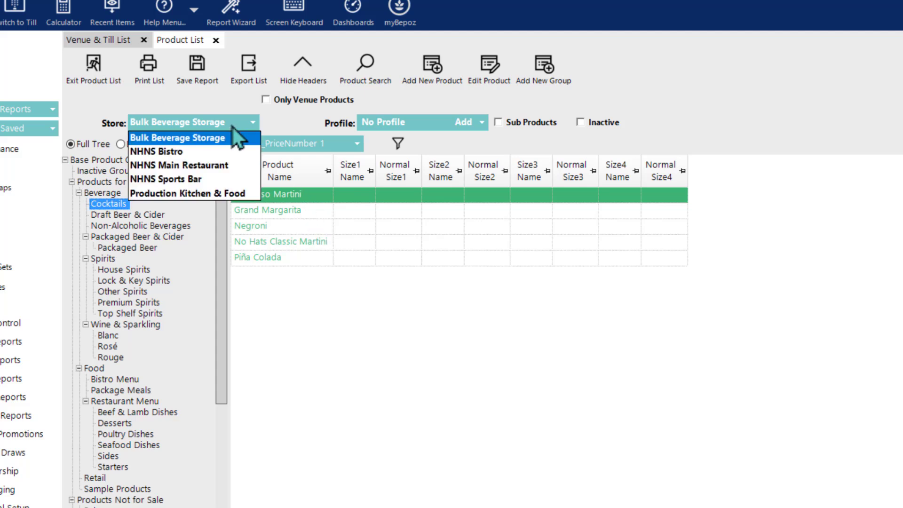
left_click(194, 139)
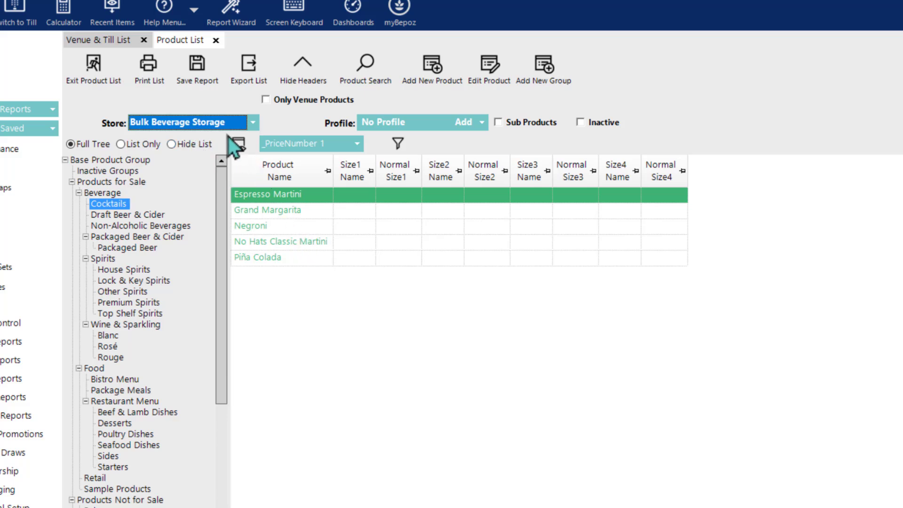
left_click(220, 125)
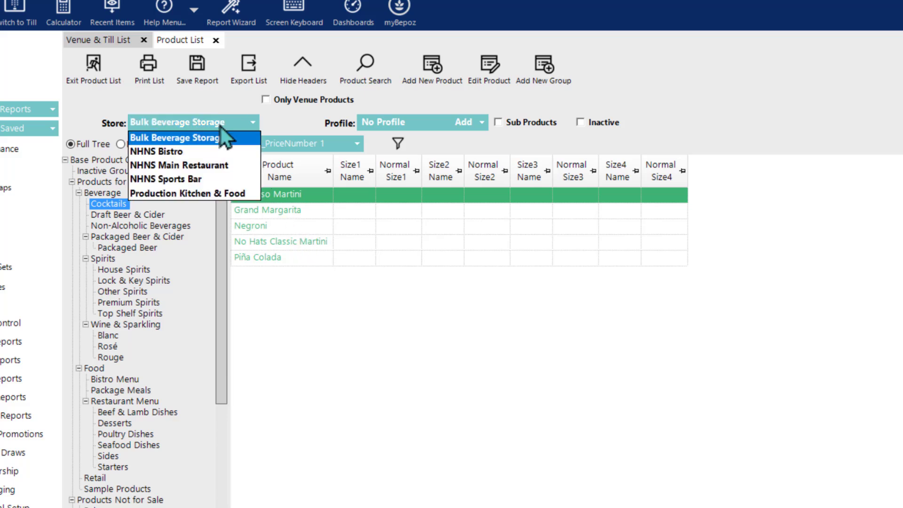
left_click(302, 277)
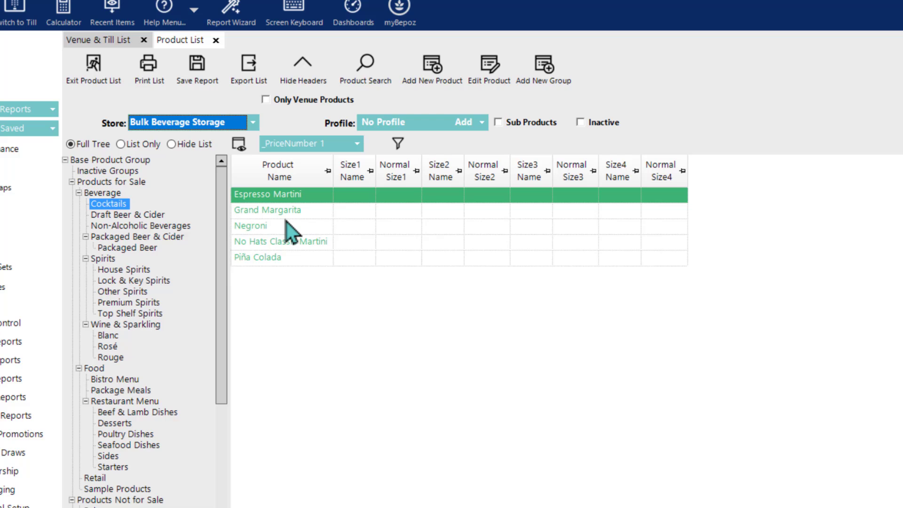
Step: Open Espresso Martini's Store/Pricing Settings, check its stores, and start adding a store
double_click(276, 195)
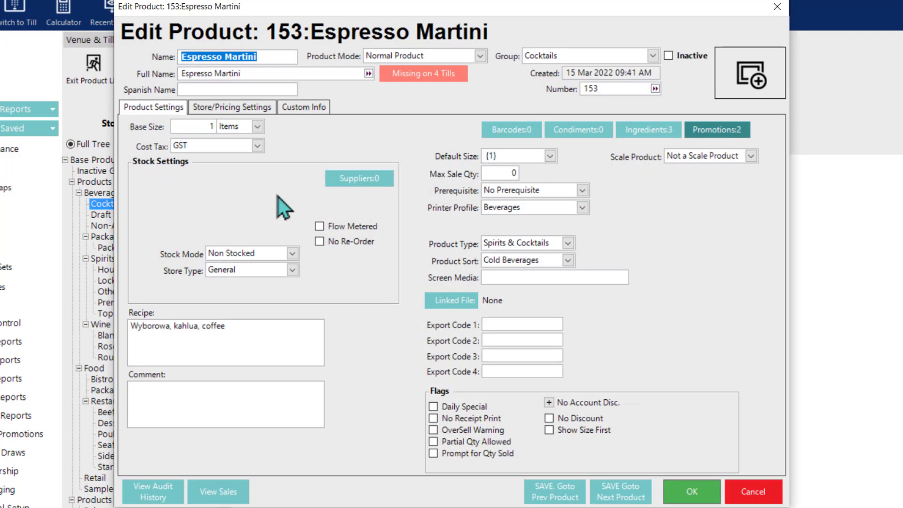
left_click(219, 108)
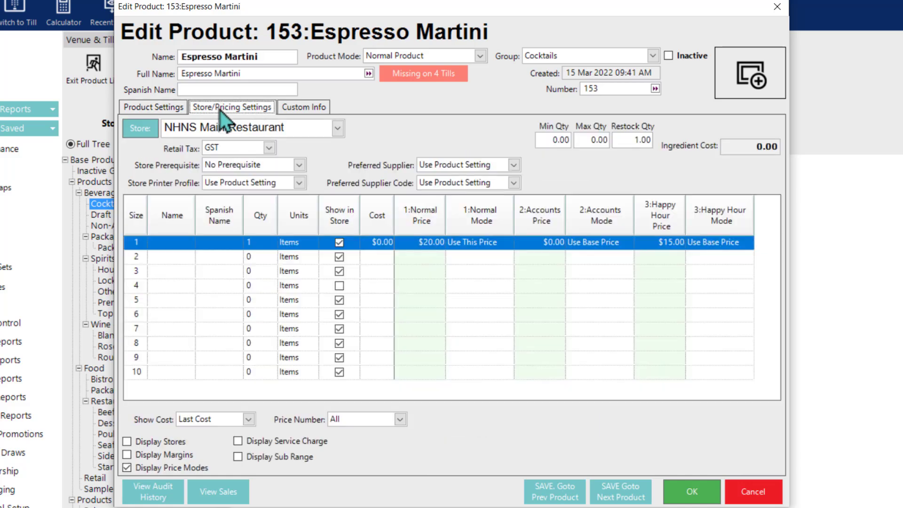
left_click(254, 135)
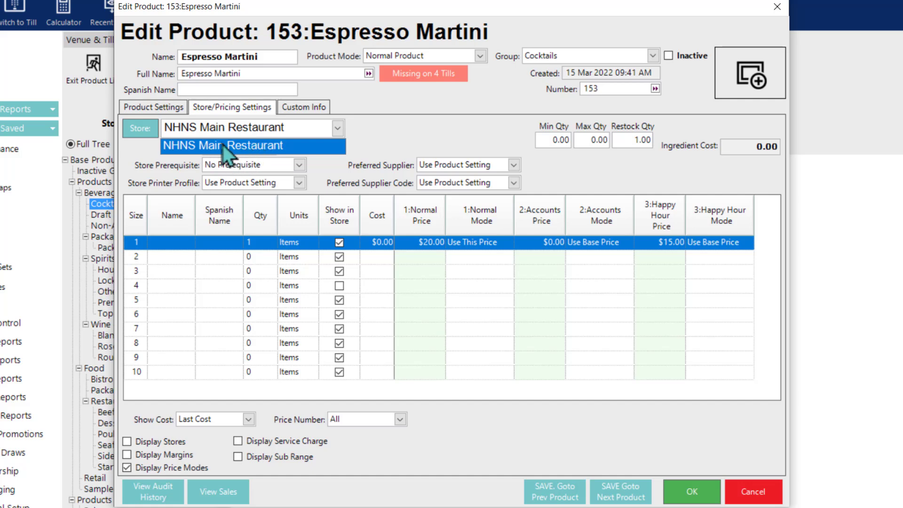
left_click(387, 146)
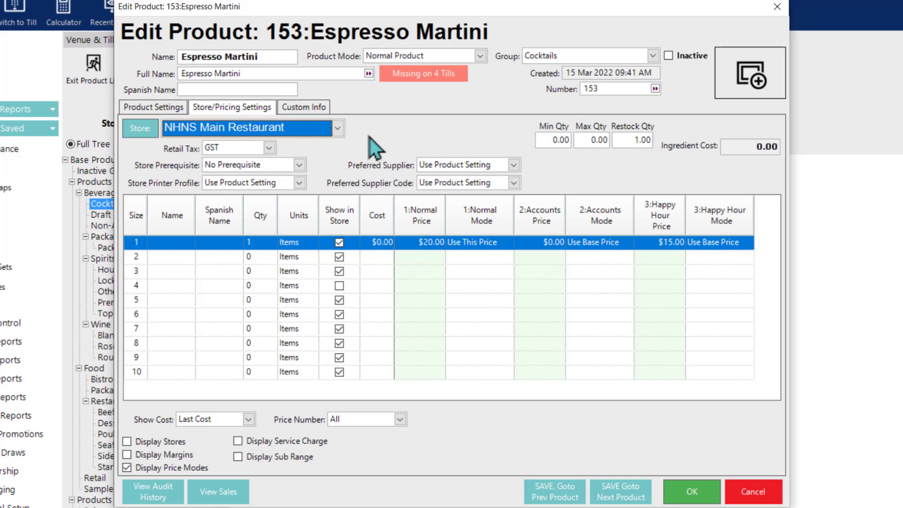
left_click(148, 133)
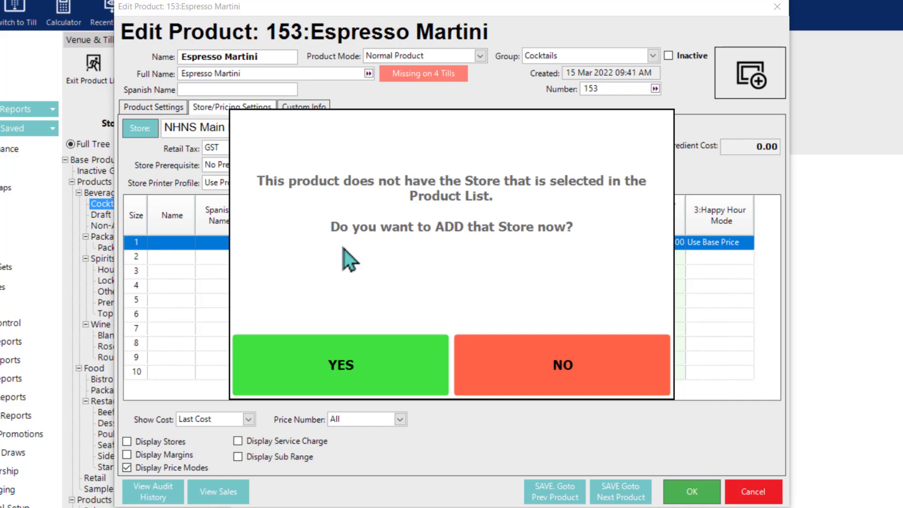
Step: Add NHNS Bistro and NHNS Sports Bar as stores for Espresso Martini
left_click(547, 357)
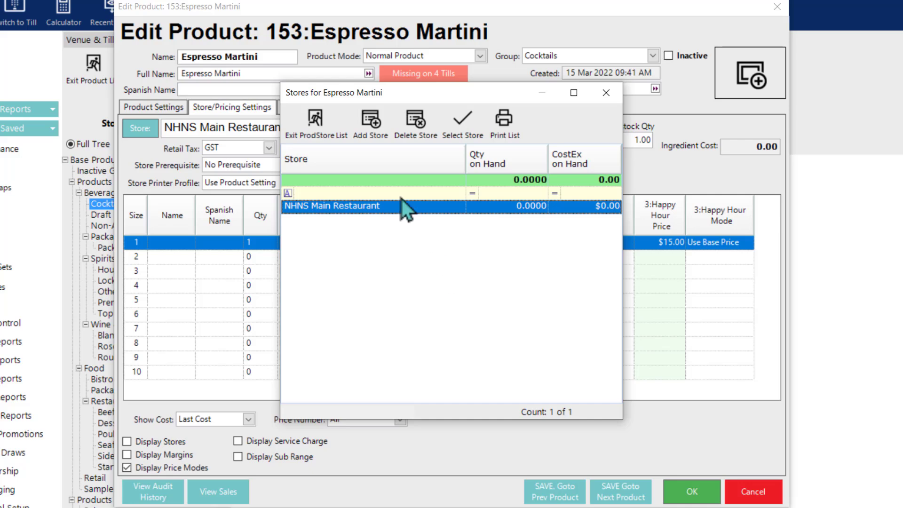
left_click(371, 132)
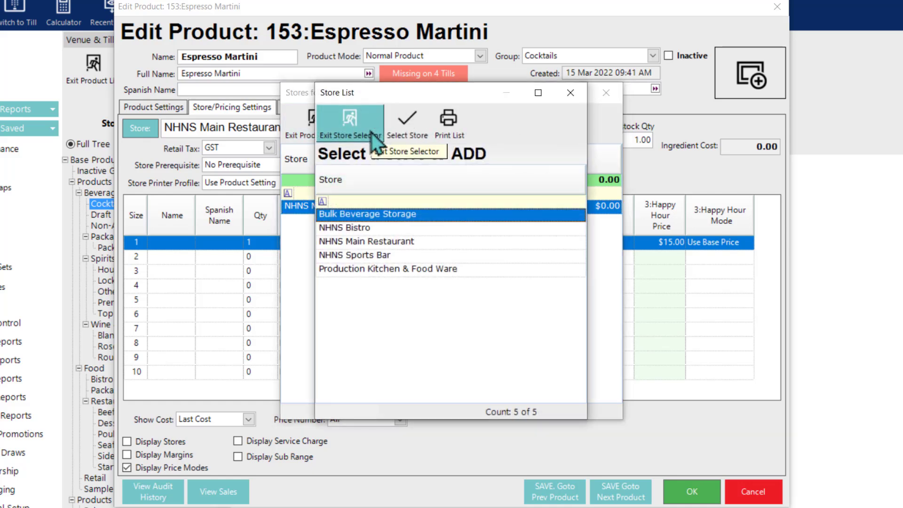
left_click(382, 228)
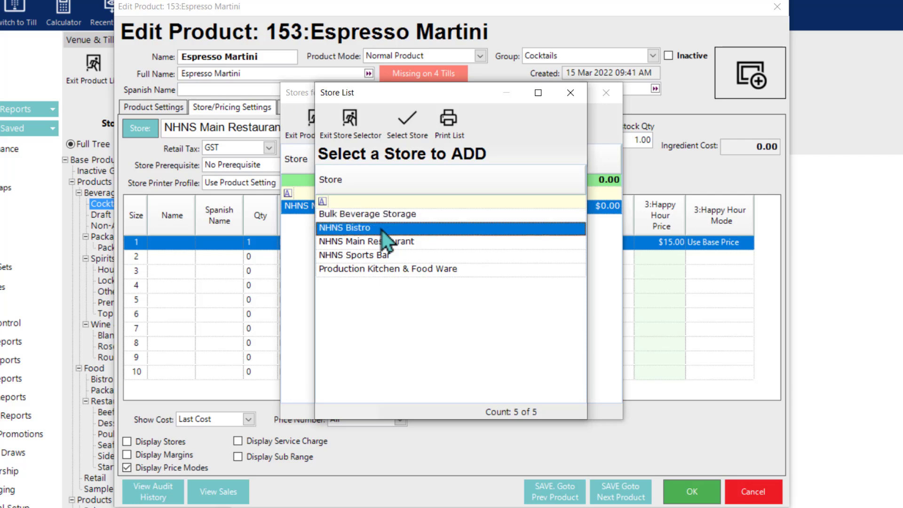
left_click(389, 254, "ctrl")
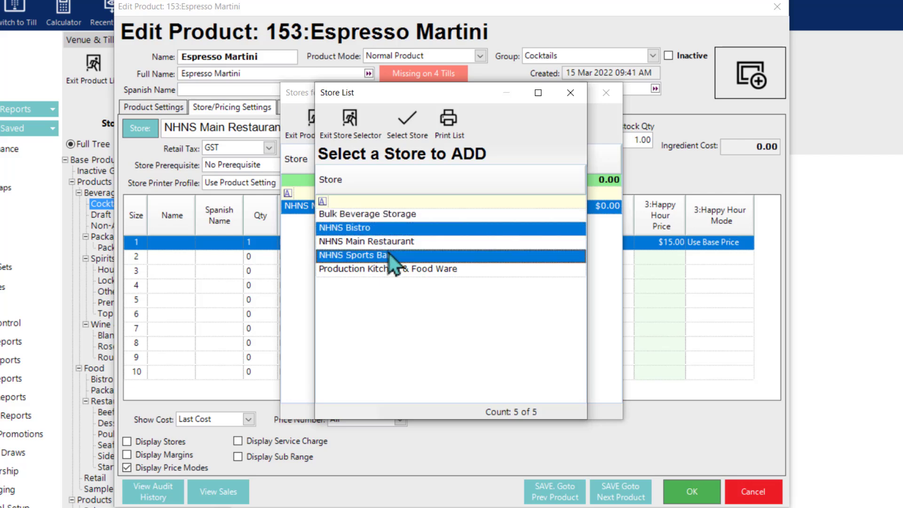
left_click(409, 132)
left_click(328, 126)
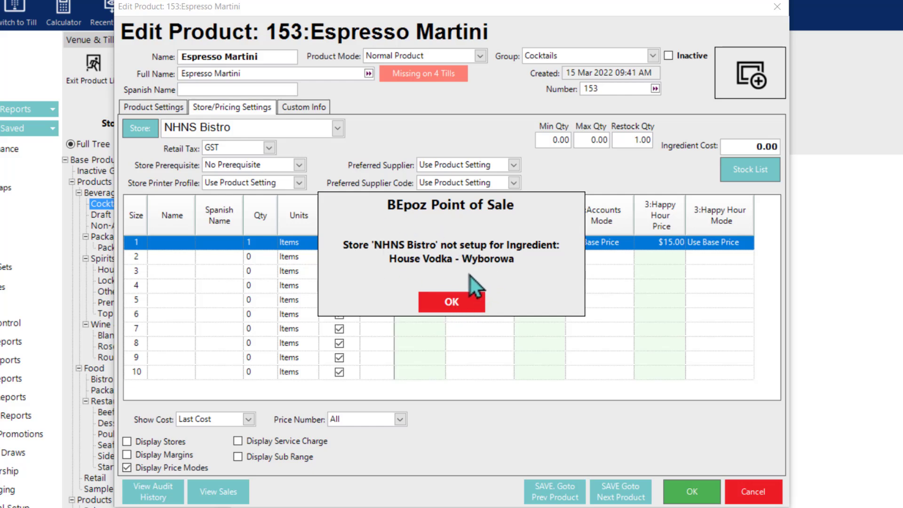
left_click(434, 306)
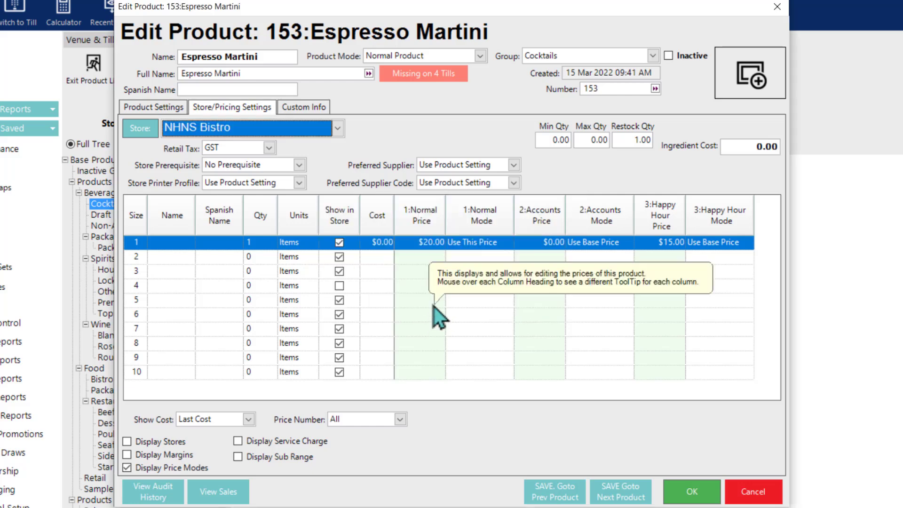
Step: Check Espresso Martini's pricing for NHNS Bistro and NHNS Sports Bar
left_click(338, 131)
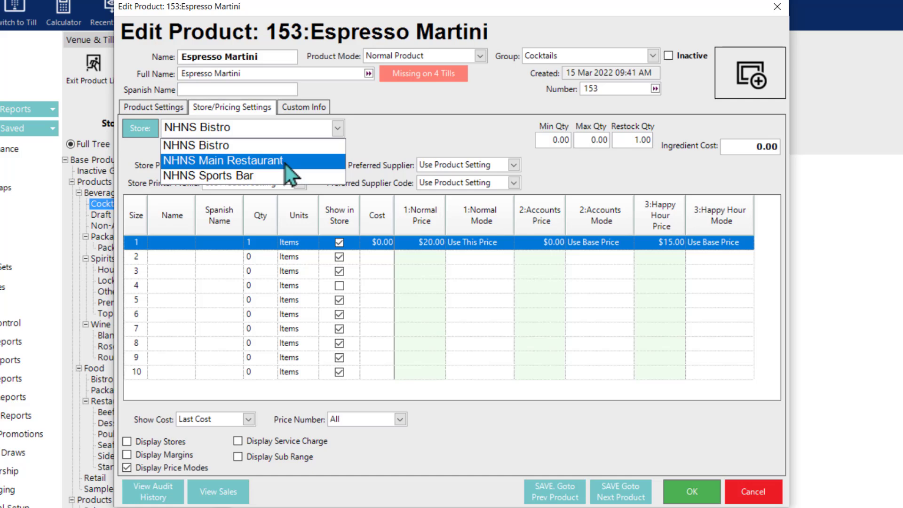
left_click(259, 139)
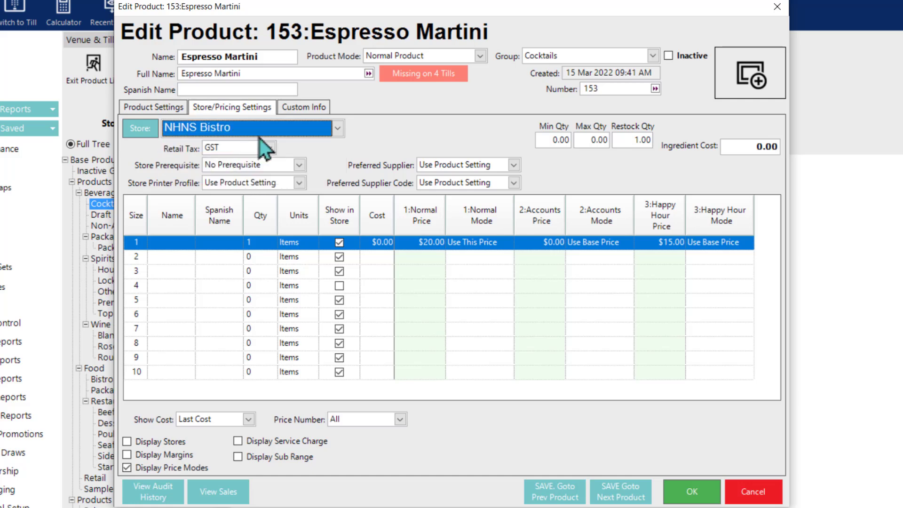
left_click(337, 126)
left_click(266, 173)
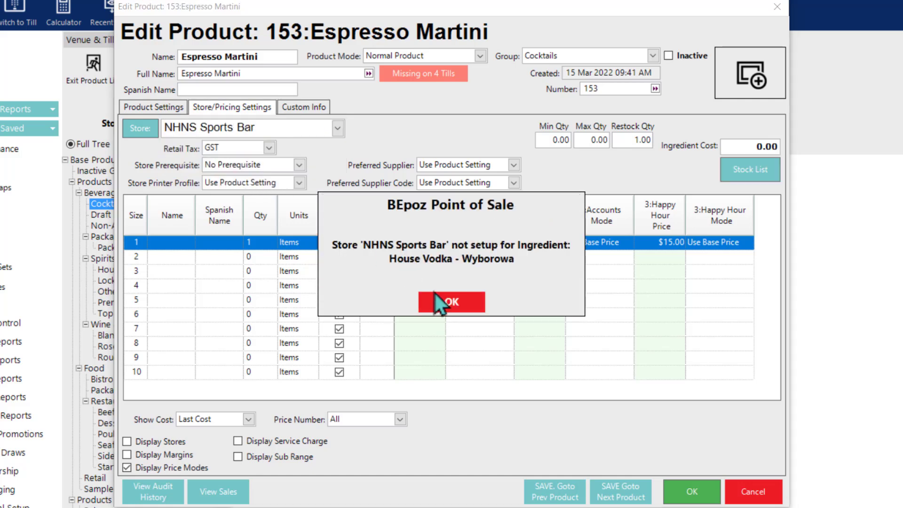
left_click(448, 303)
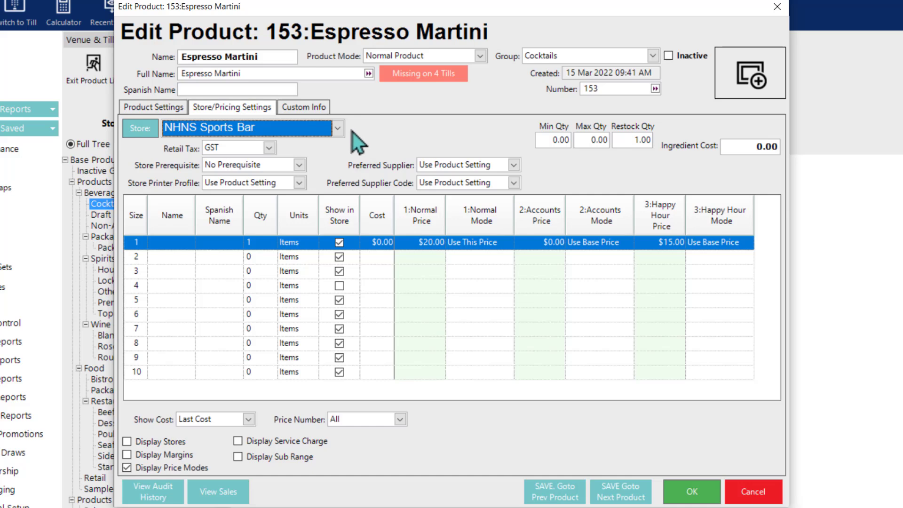
Step: Review Espresso Martini's store settings for NHNS Bistro, then NHNS Main Restaurant
left_click(337, 130)
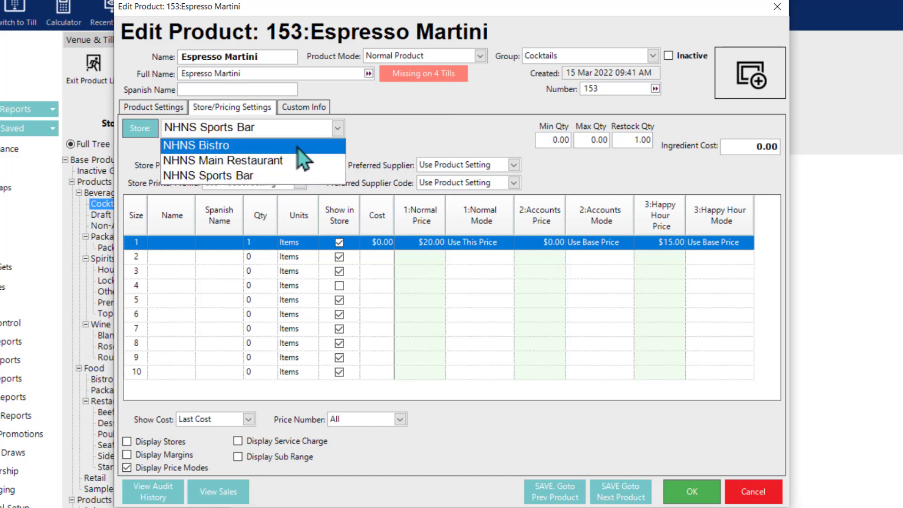
left_click(297, 147)
left_click(435, 298)
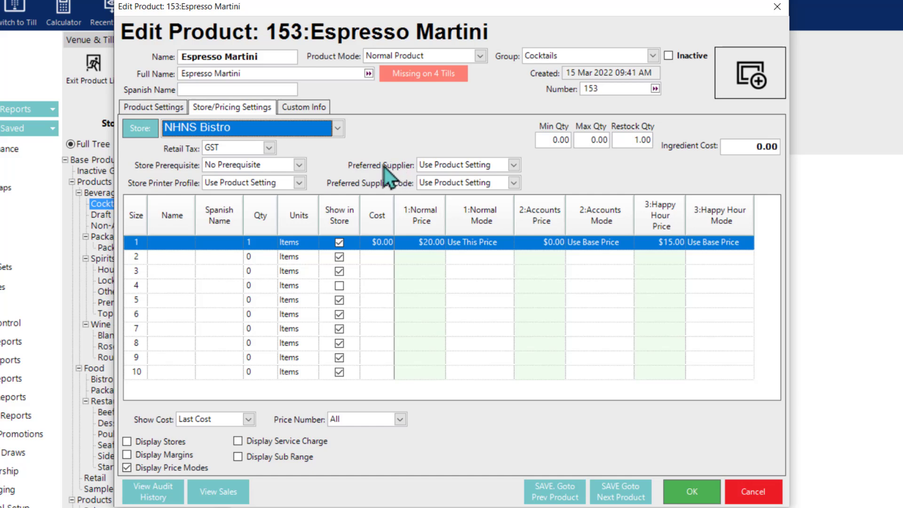
left_click(337, 132)
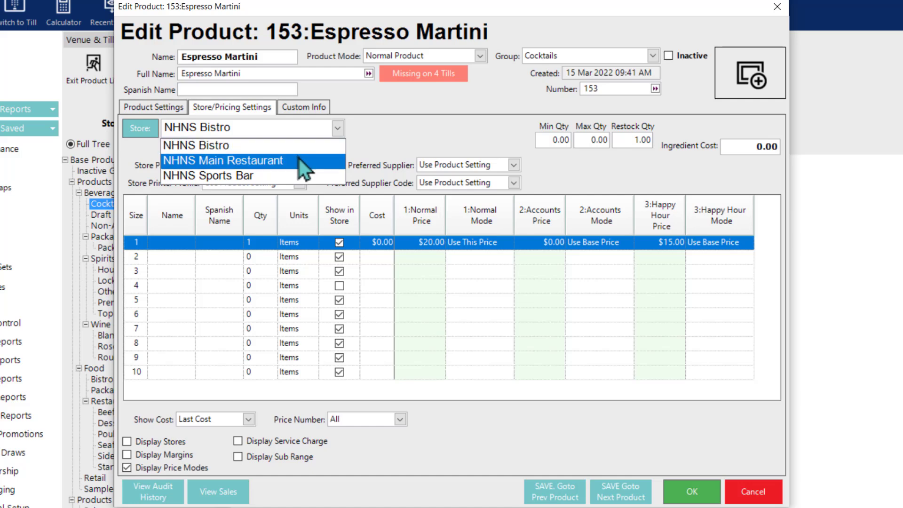
left_click(298, 158)
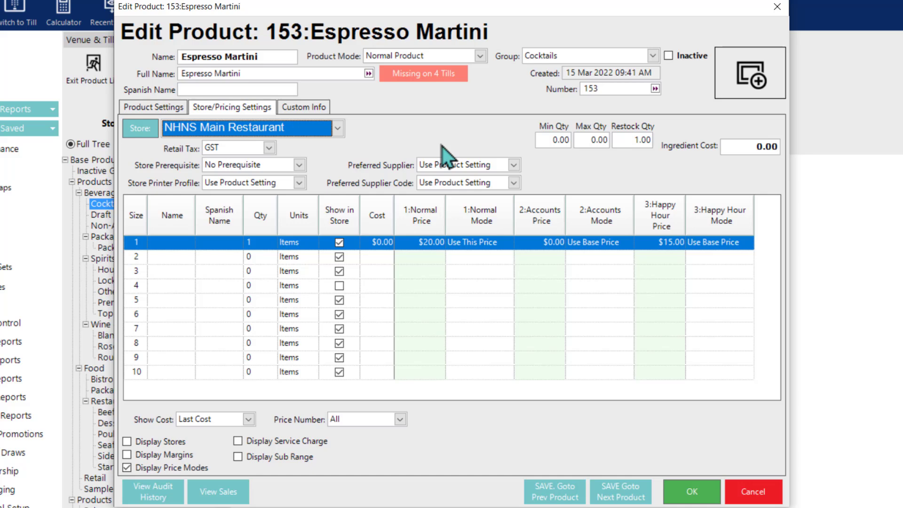
mouse_move(425, 233)
Step: Close Espresso Martini and open Price Copy for the Draft Beer & Cider group
left_click(693, 491)
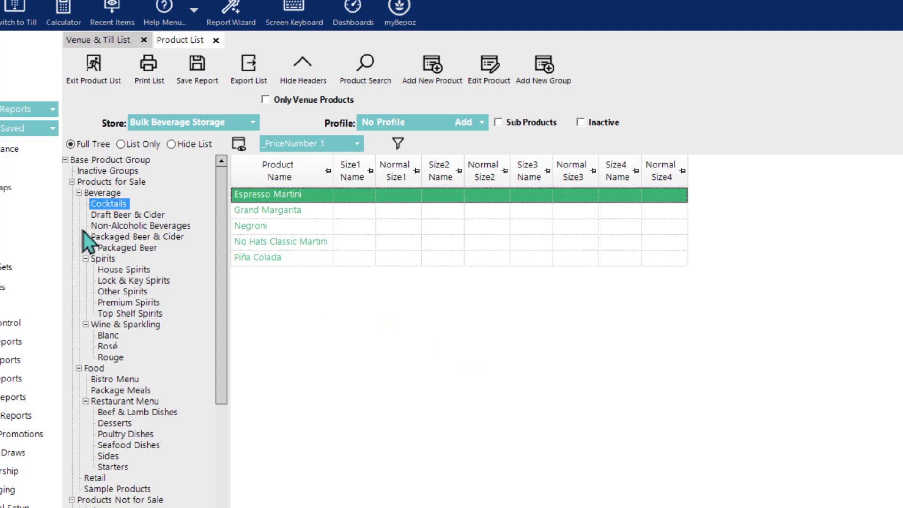
right_click(114, 216)
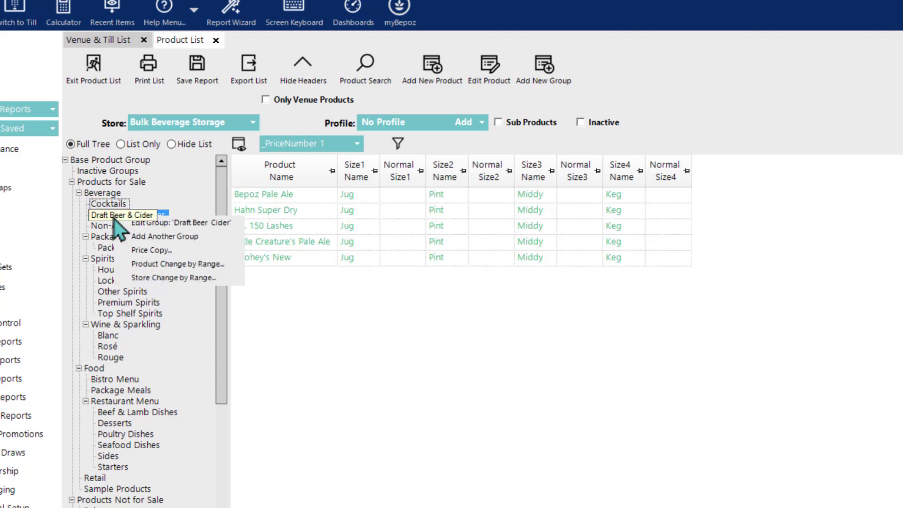
left_click(159, 252)
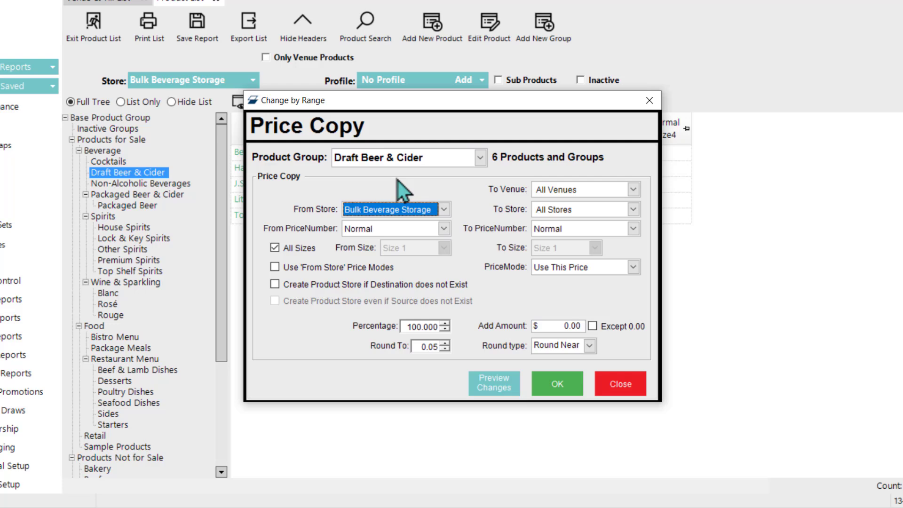
Step: Review the copy's stores and Normal price, and tick Create Product Store if Destination does not Exist
left_click(418, 208)
left_click(451, 196)
left_click(538, 214)
left_click(472, 199)
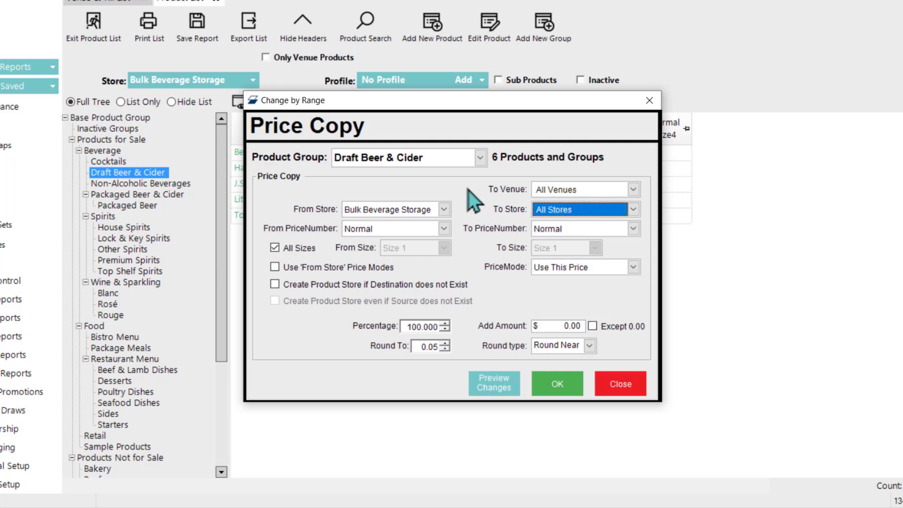
left_click(377, 233)
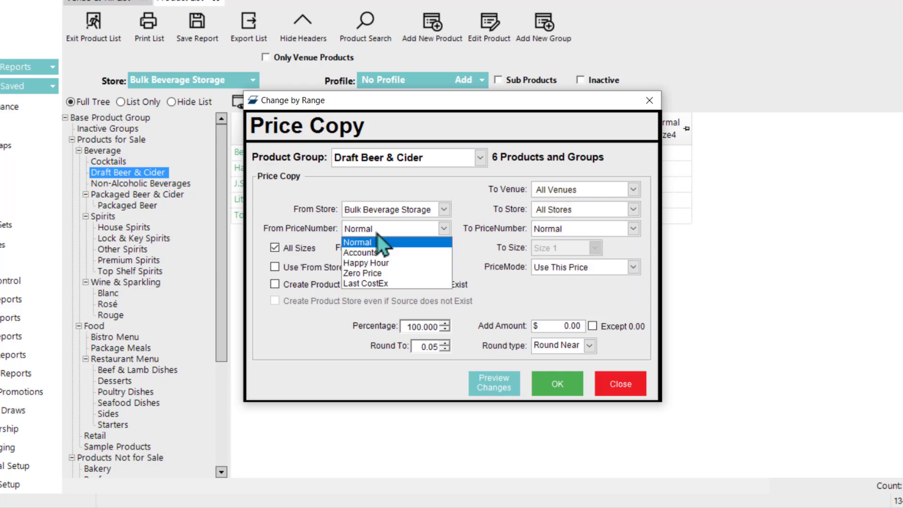
left_click(303, 225)
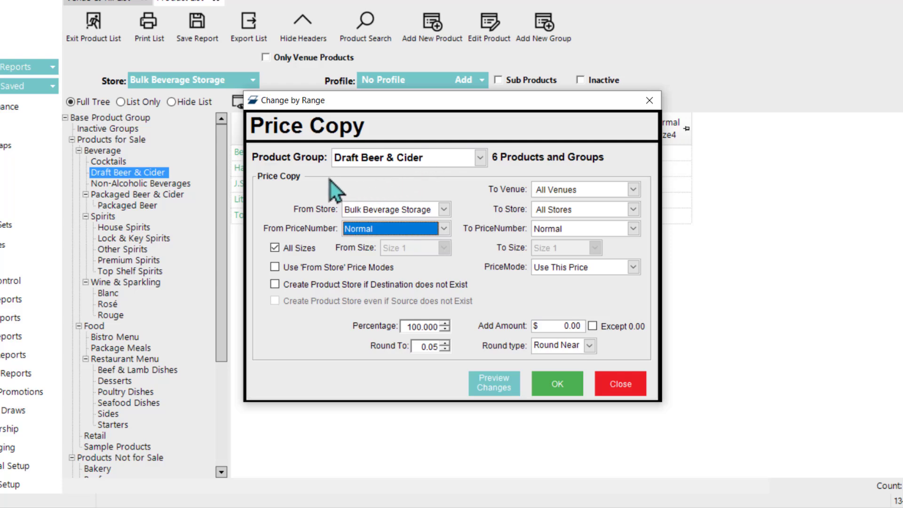
left_click(275, 285)
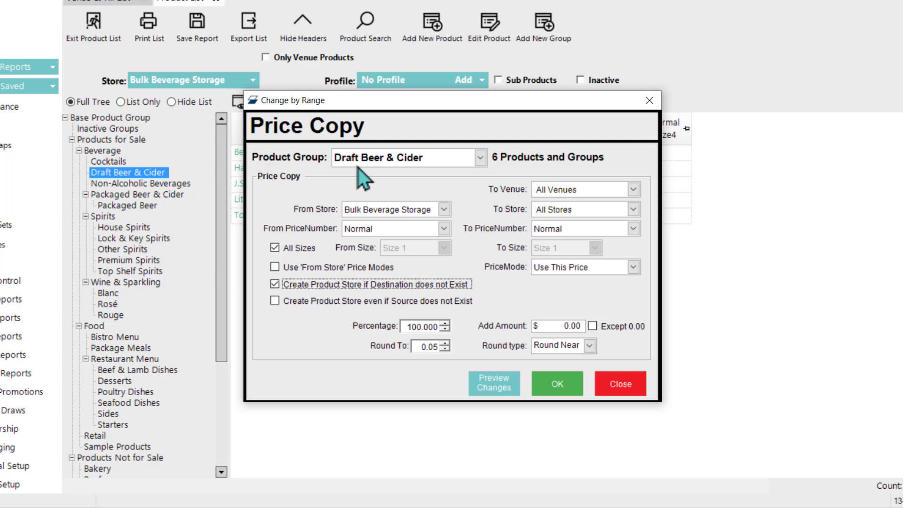
Step: Set the price copy From Store to NHNS Main Restaurant and To Store to All Stores
left_click(444, 211)
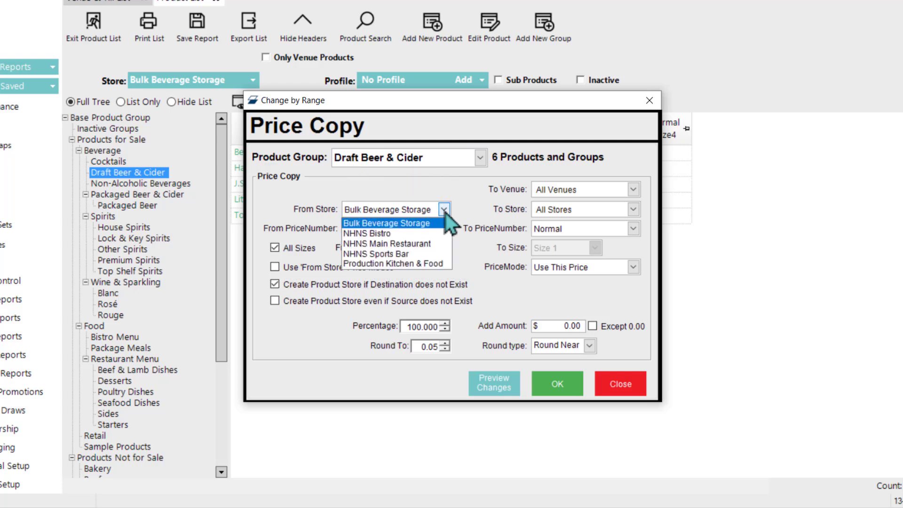
left_click(364, 243)
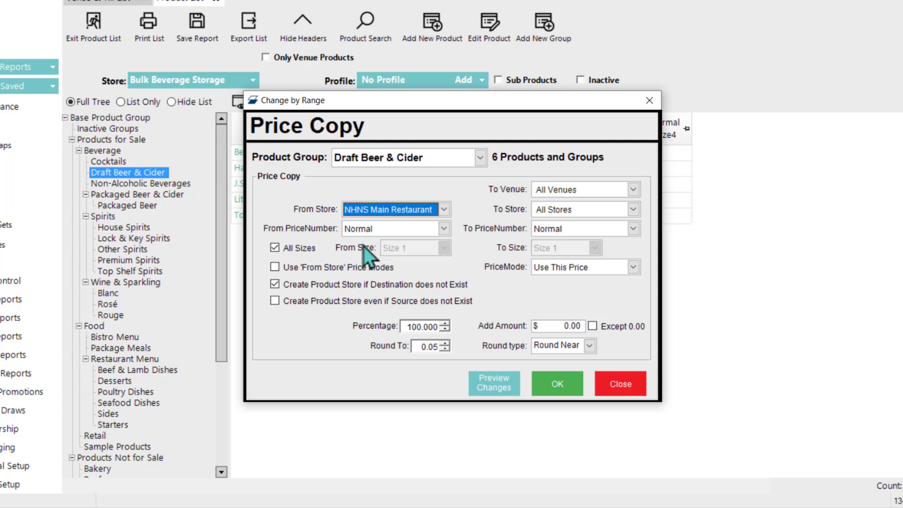
left_click(633, 209)
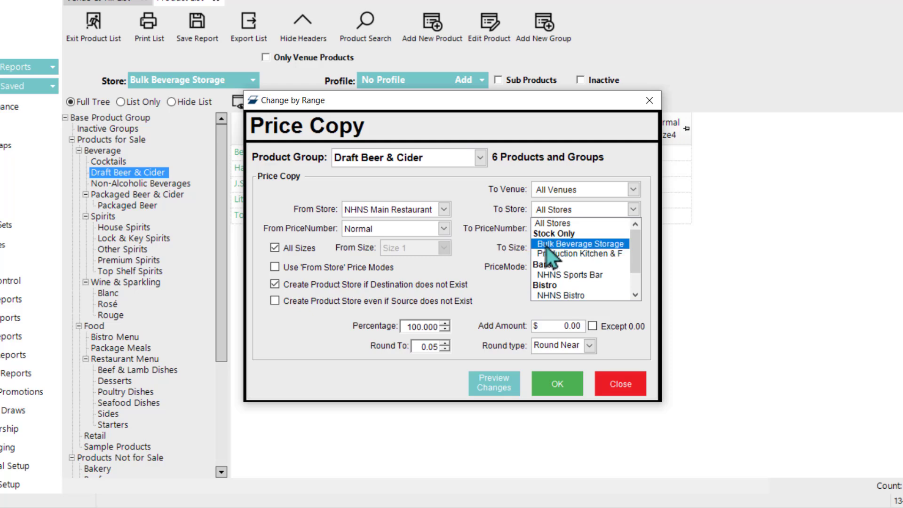
left_click(568, 234)
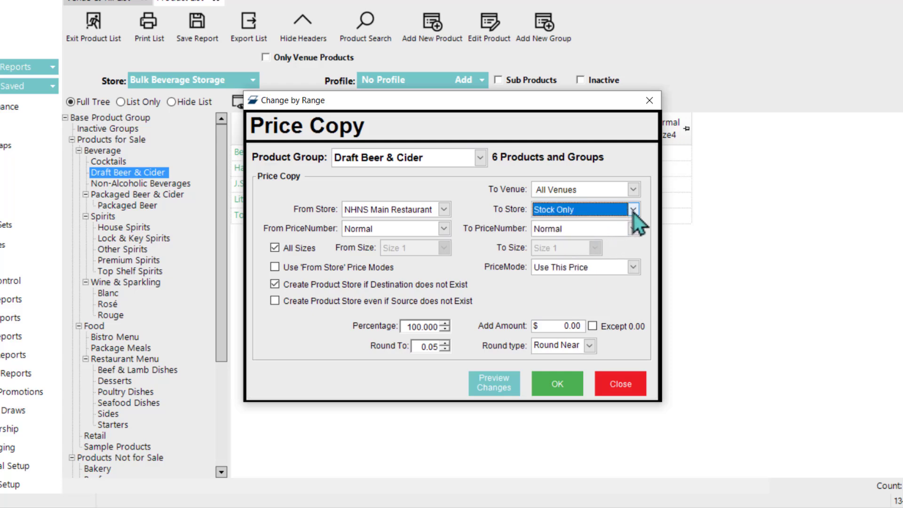
left_click(633, 209)
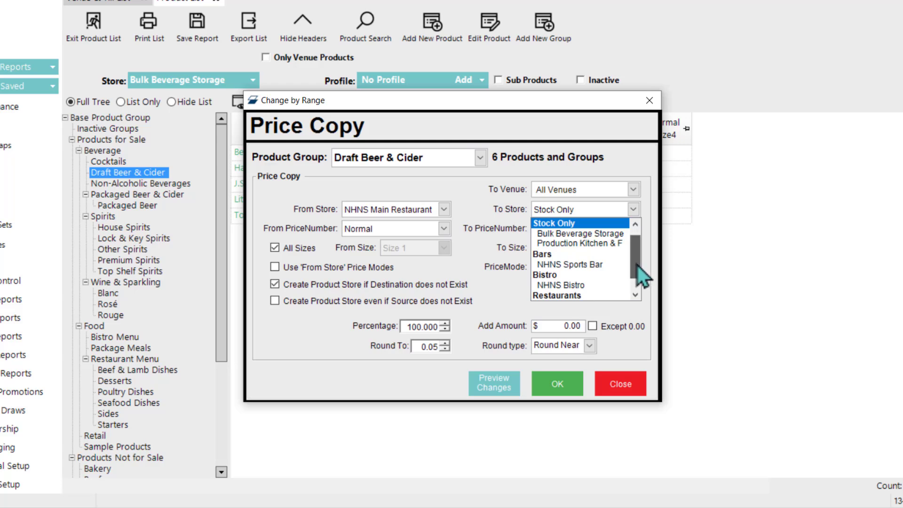
scroll(636, 265, "up", 1)
left_click(559, 223)
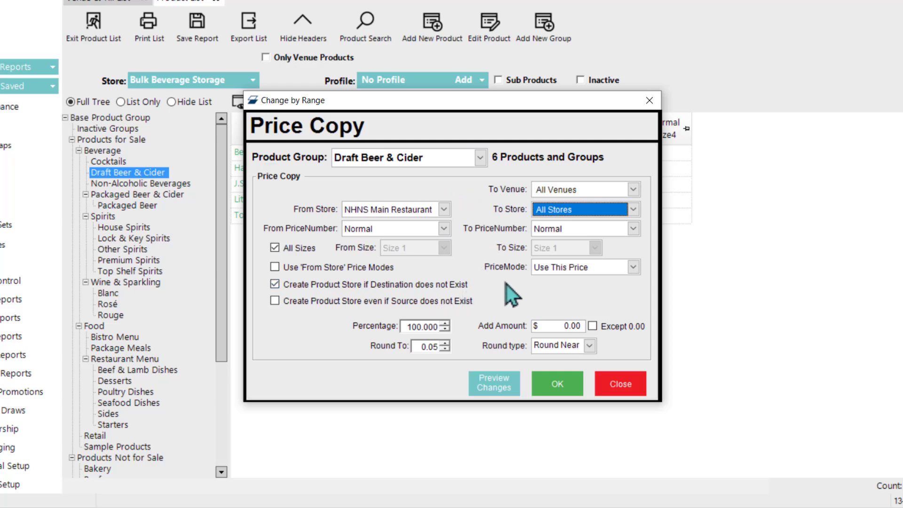
Step: Preview the price copy, change Percentage to 0, and preview again
left_click(490, 387)
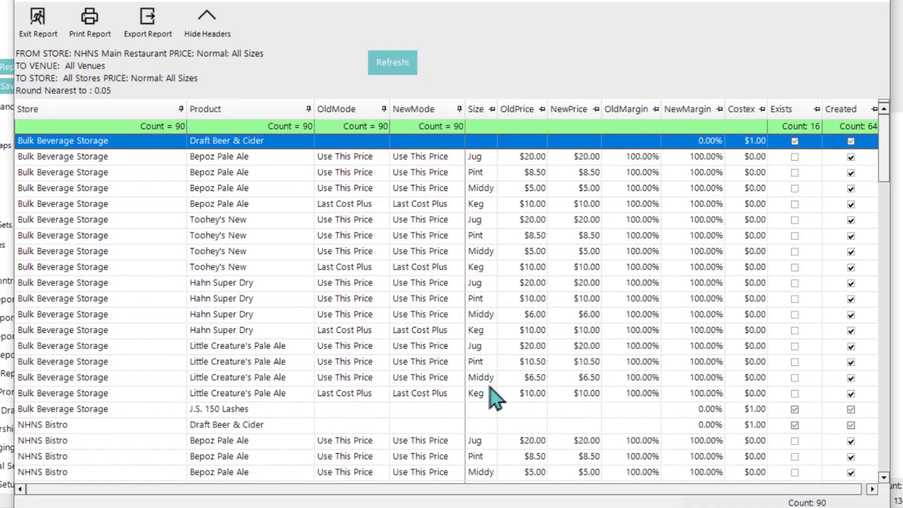
left_click_drag(412, 0, 402, 0)
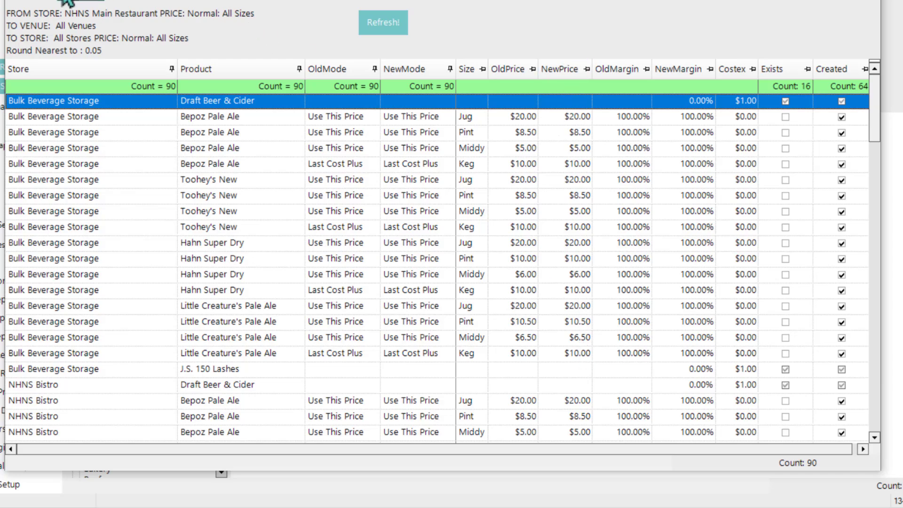
left_click(33, 3)
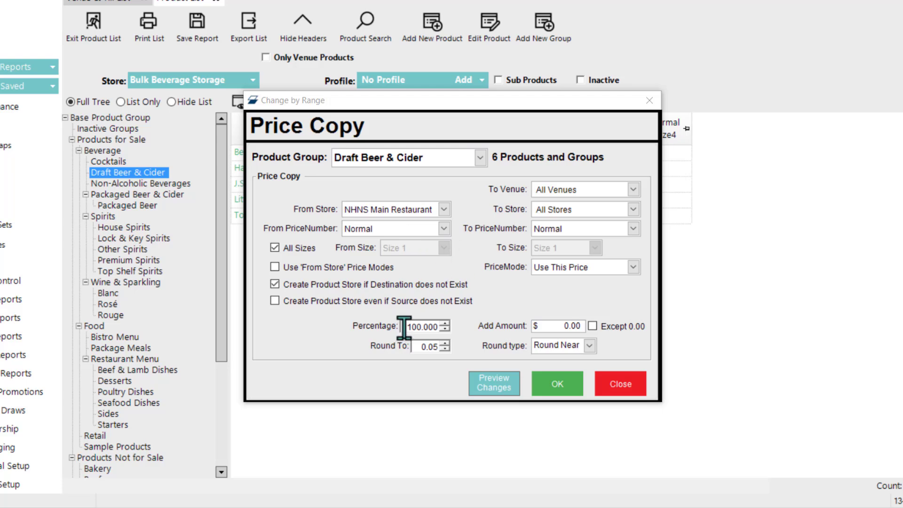
left_click_drag(404, 327, 455, 320)
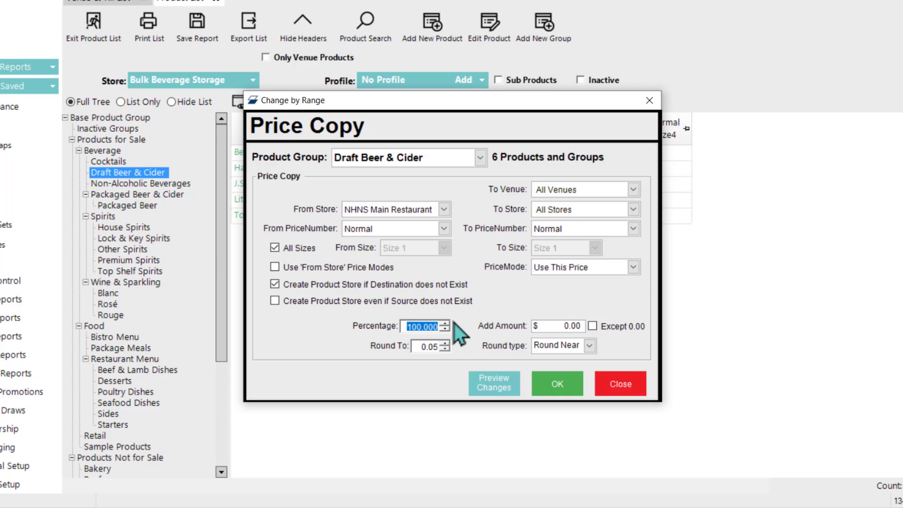
type("0")
left_click(494, 383)
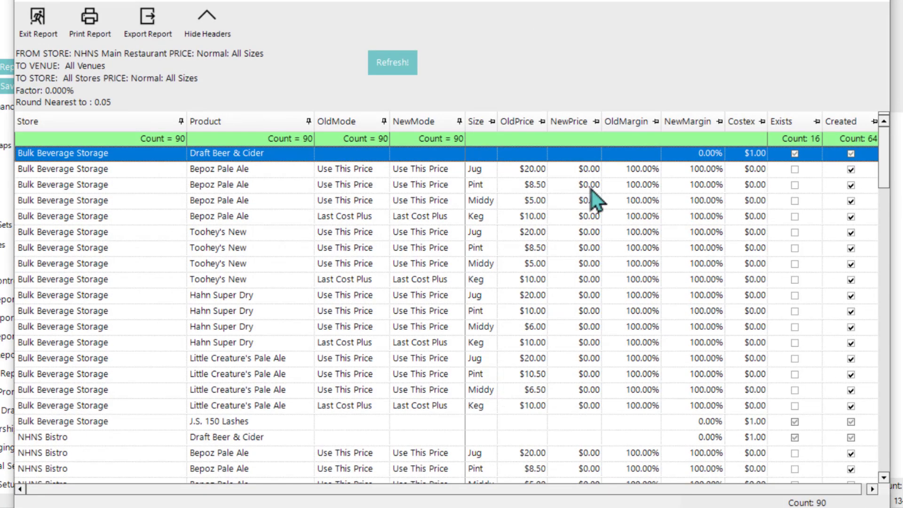
Step: Apply the price copy to the six Draft Beer & Cider products and close the dialog
left_click(46, 27)
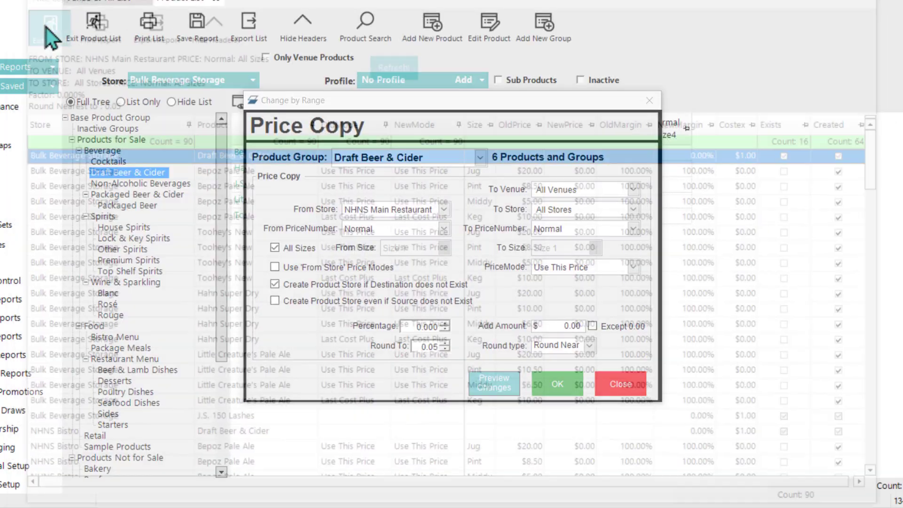
left_click(561, 387)
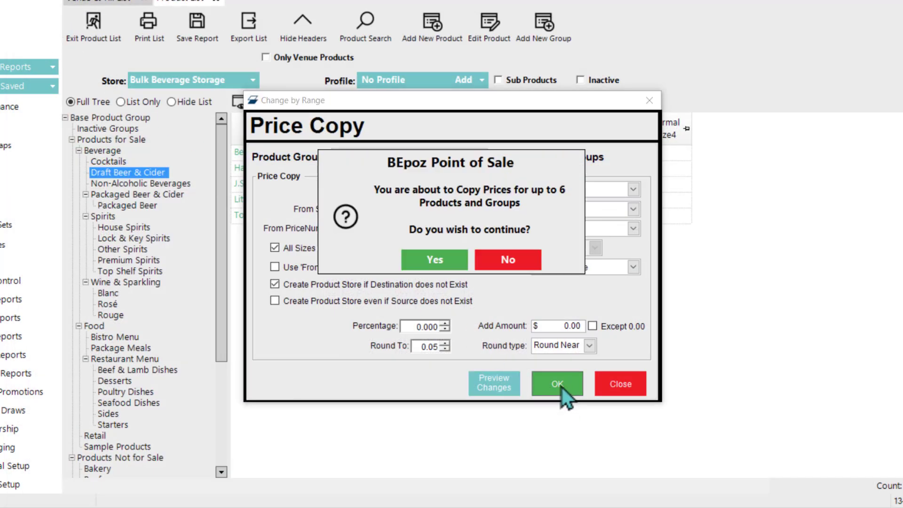
left_click(450, 260)
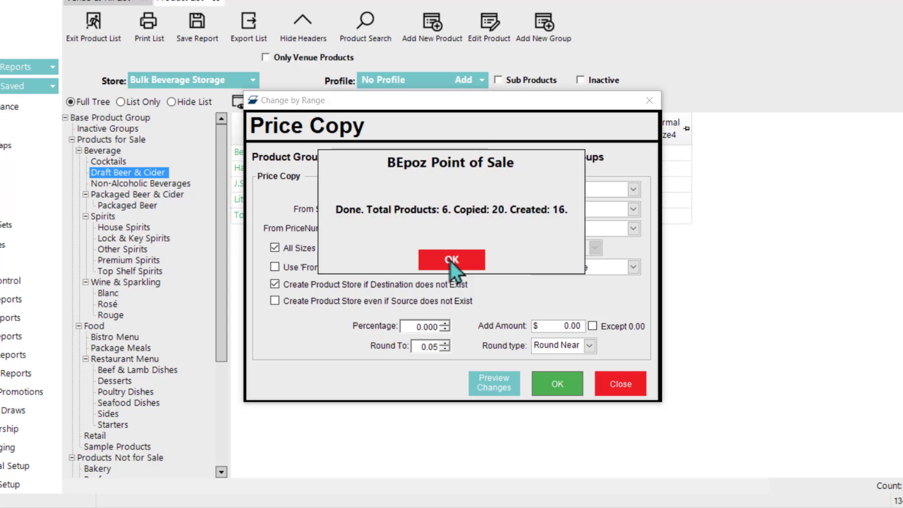
left_click(454, 260)
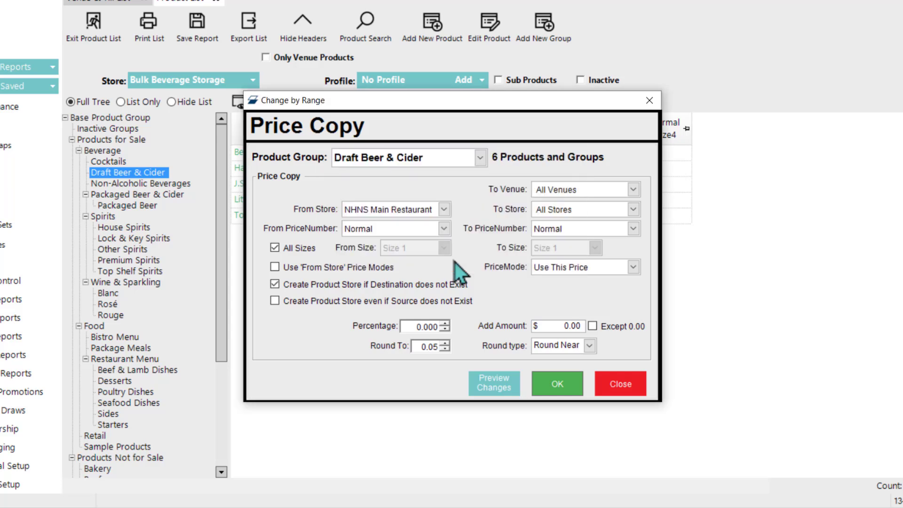
left_click(618, 393)
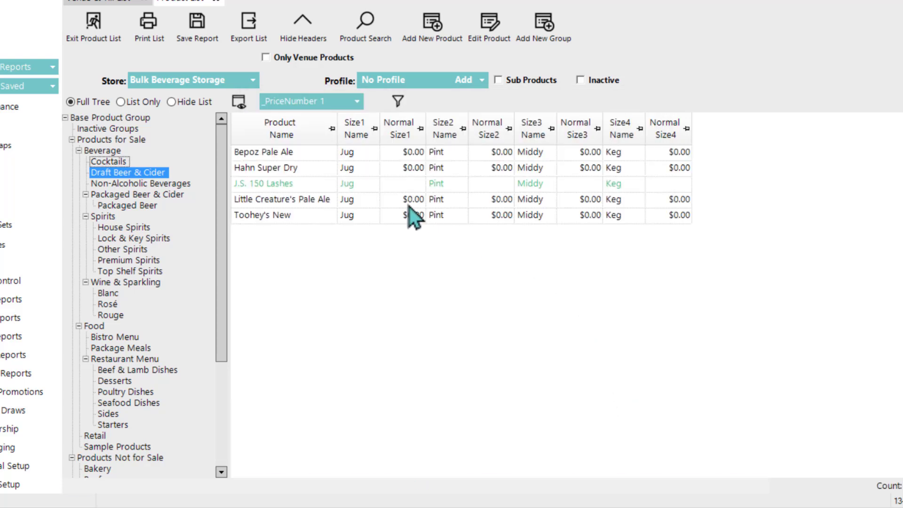
Step: Save Bepoz Pale Ale and Hahn Super Dry with their Bulk Beverage Storage settings
double_click(305, 159)
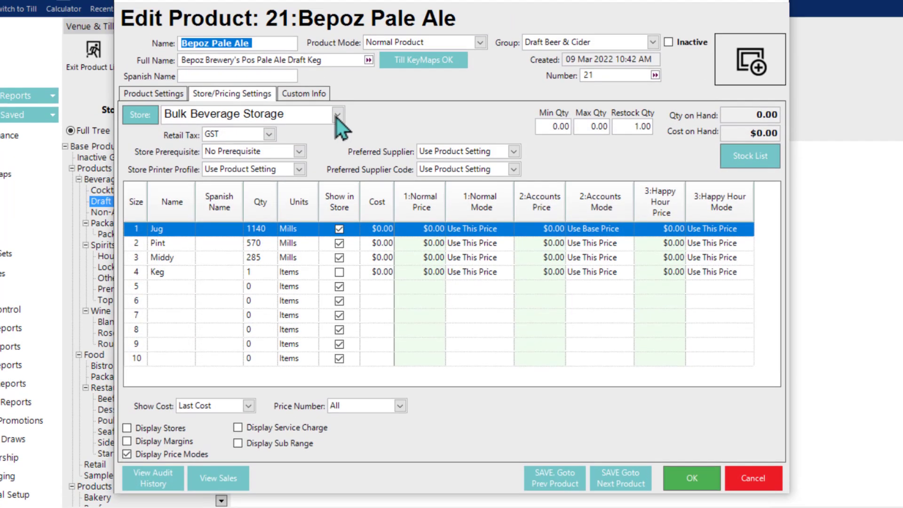
left_click(337, 116)
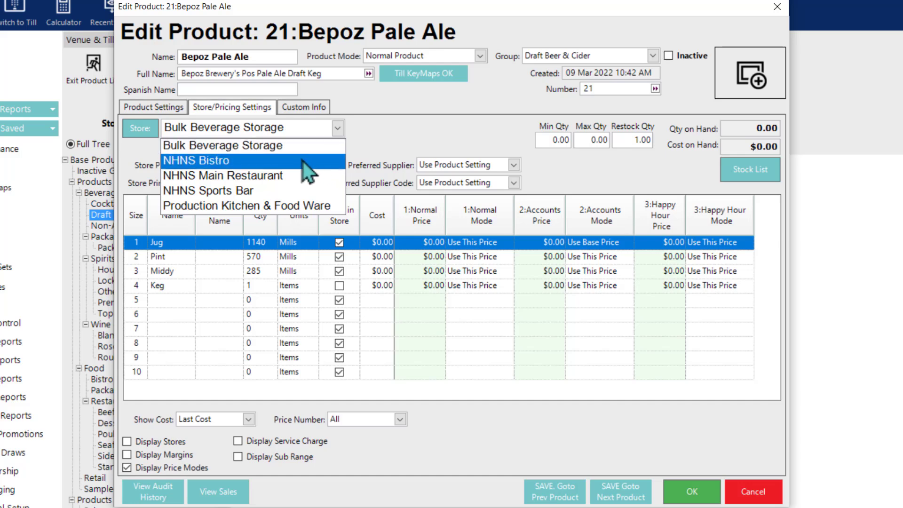
left_click(396, 128)
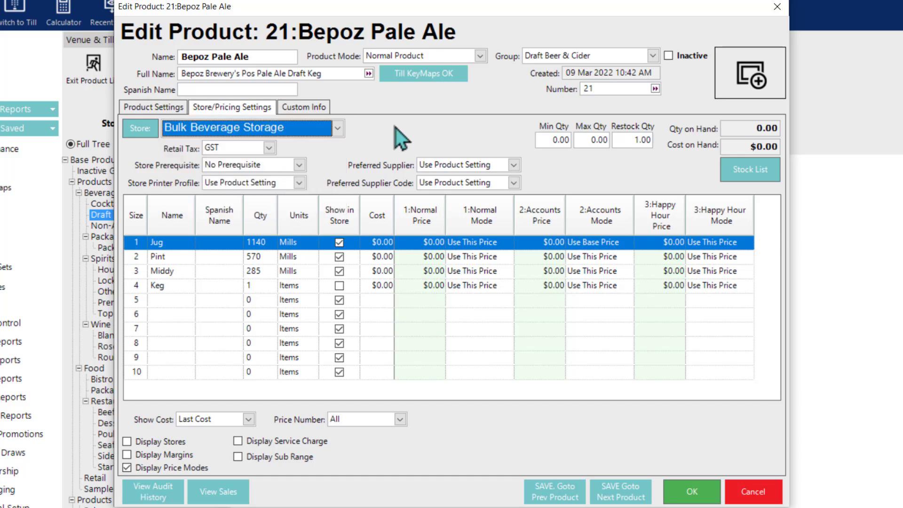
left_click(621, 492)
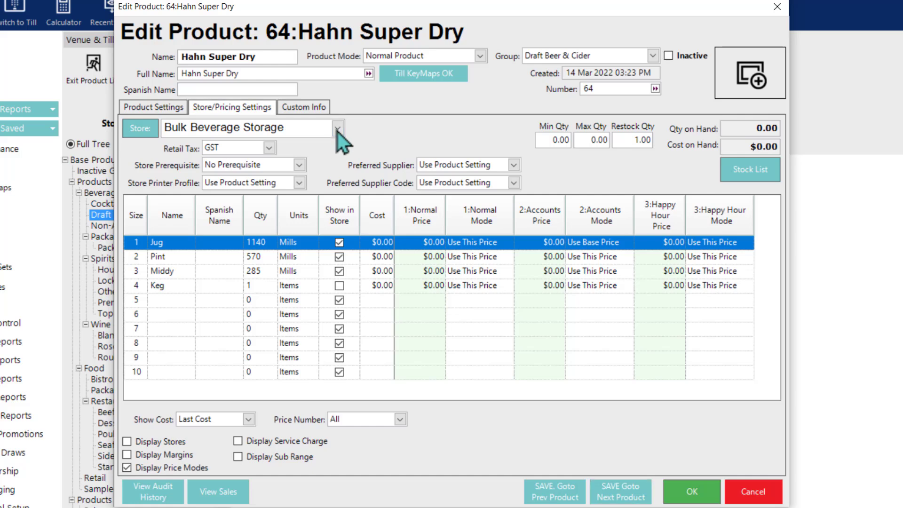
left_click(337, 130)
left_click(379, 131)
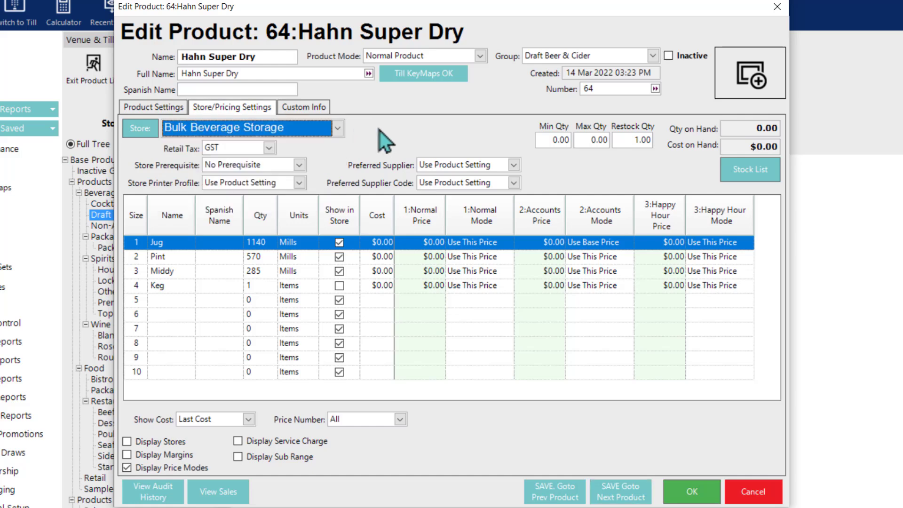
left_click(620, 492)
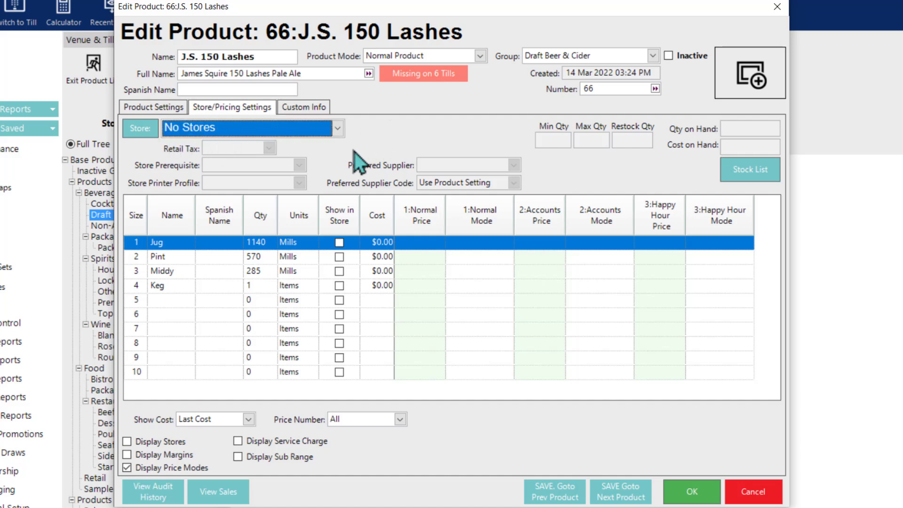
Step: Save J.S. 150 Lashes and the remaining draught beers under Bulk Beverage Storage, then close the editor
left_click(628, 499)
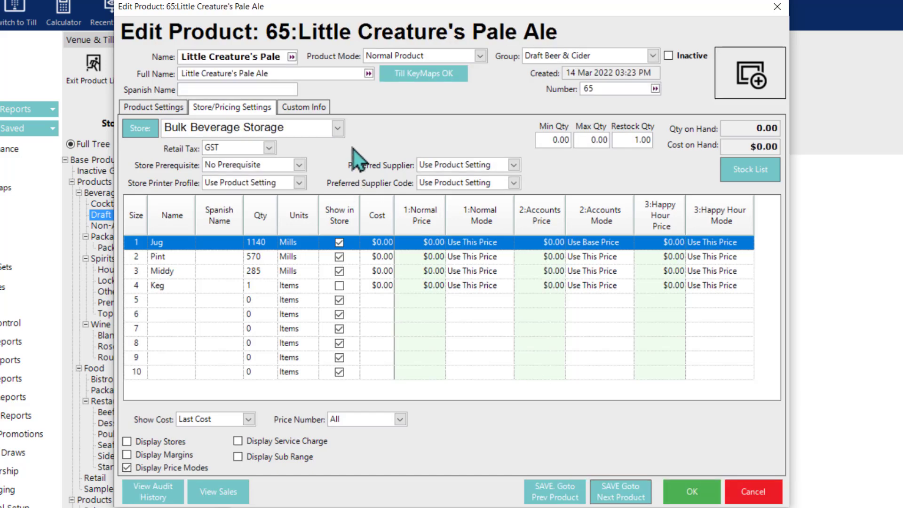
left_click(340, 129)
left_click(341, 128)
left_click(623, 491)
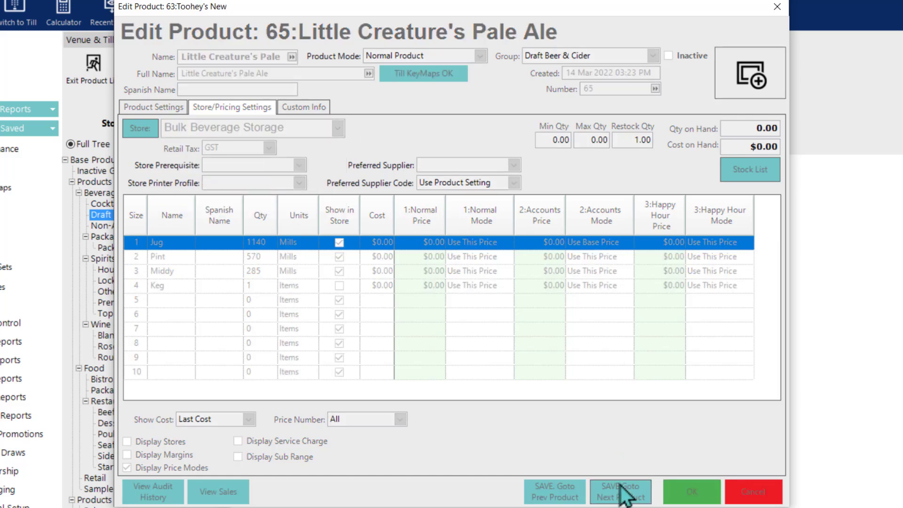
double_click(337, 130)
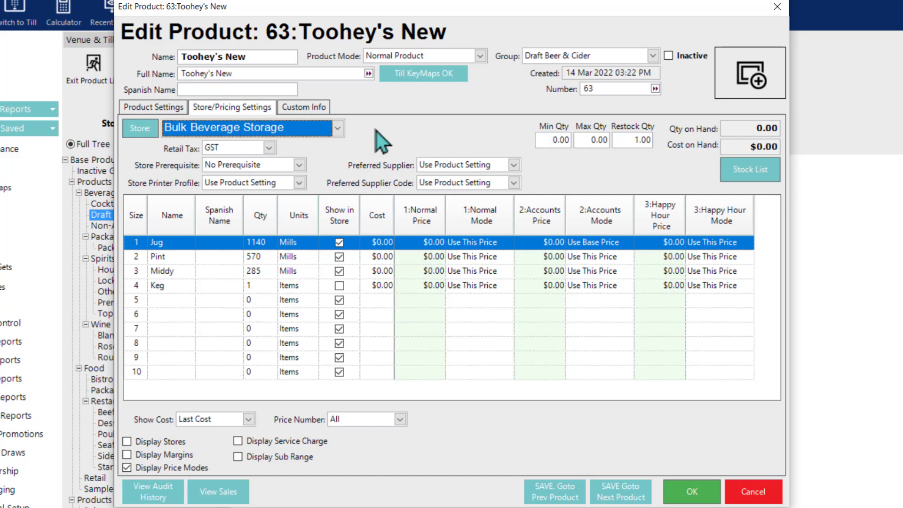
left_click(689, 492)
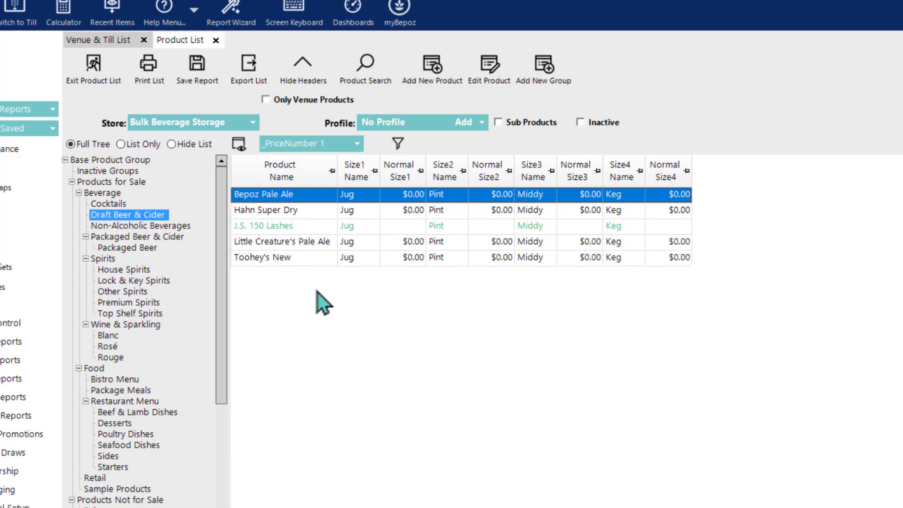
Step: Change Toohey's New's Store Type from General to Bulk Beverage in Product Settings and save it
left_click(319, 262)
double_click(320, 262)
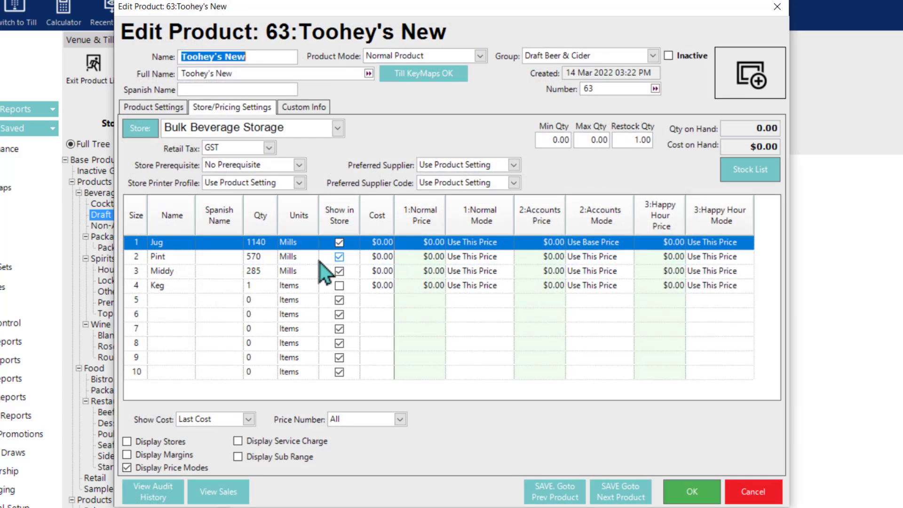
left_click(145, 109)
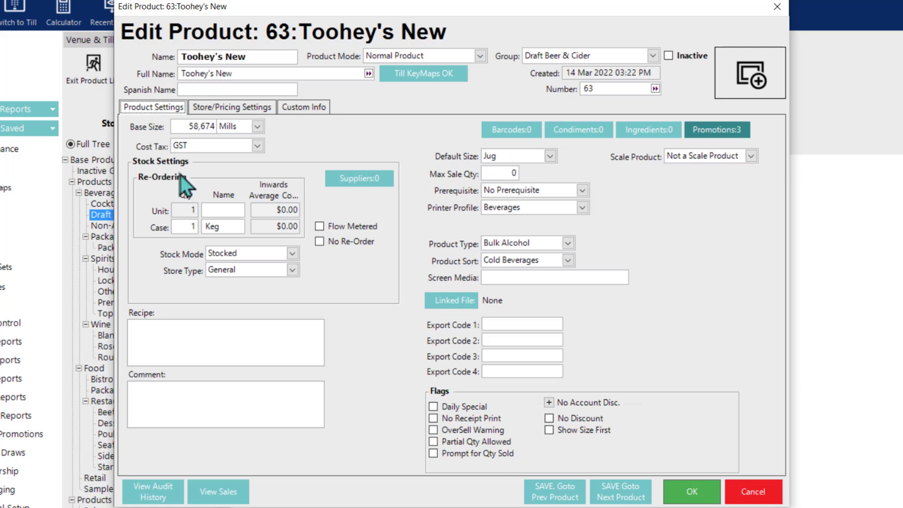
left_click(236, 276)
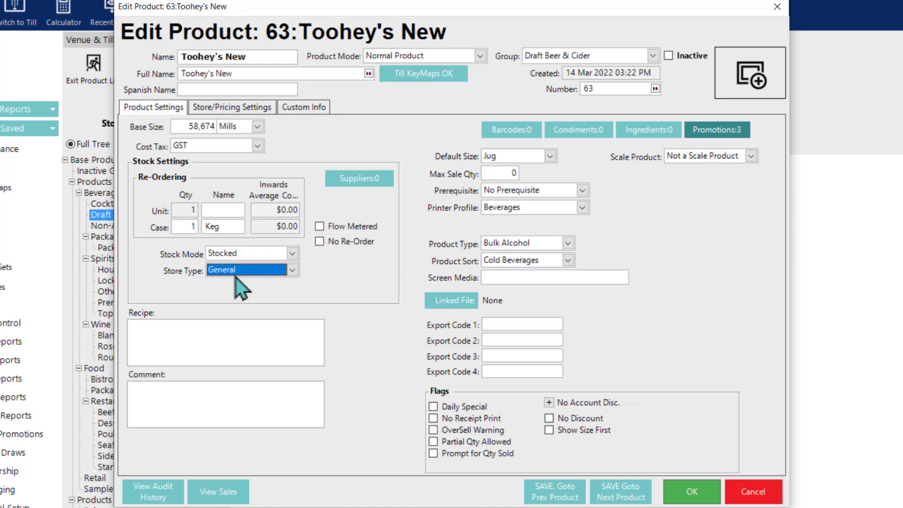
left_click(293, 269)
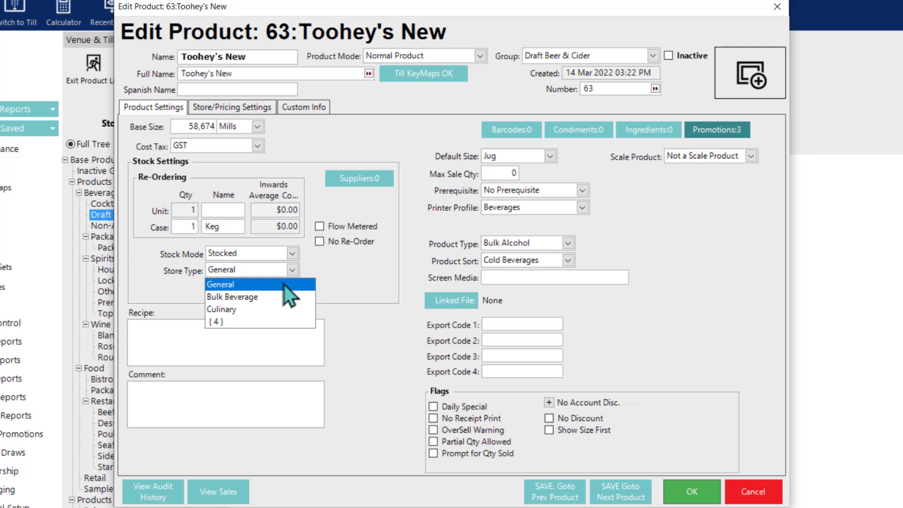
left_click(262, 297)
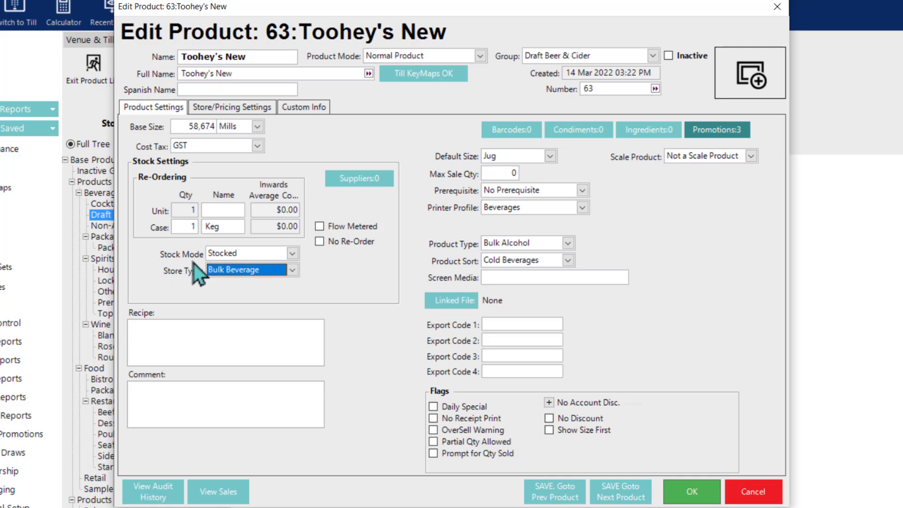
mouse_move(295, 278)
left_click(694, 490)
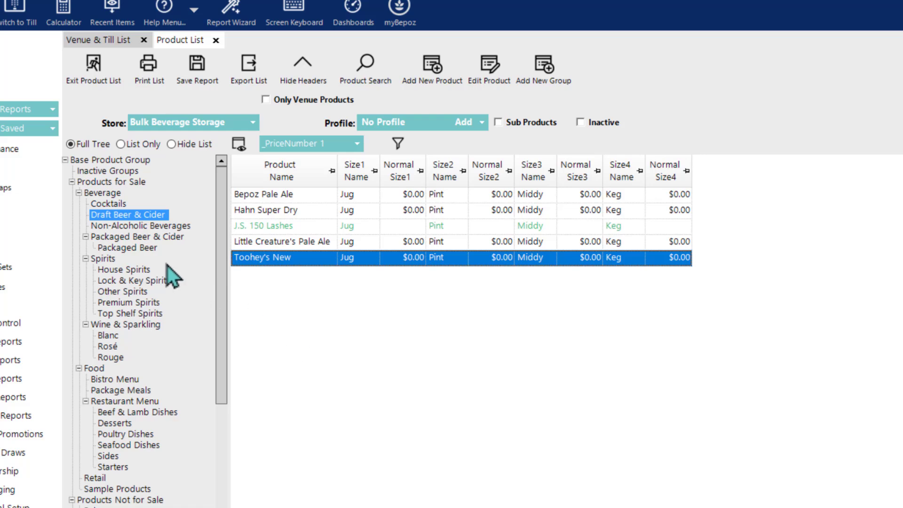
Step: Open Store Change by Range for Packaged Beer & Cider, keeping Bulk Beverage Storage as the store
right_click(140, 235)
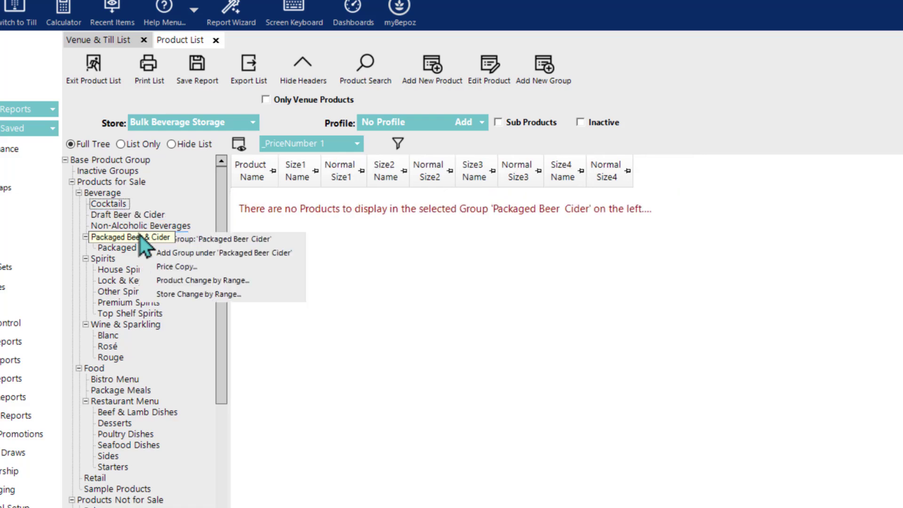
left_click(196, 295)
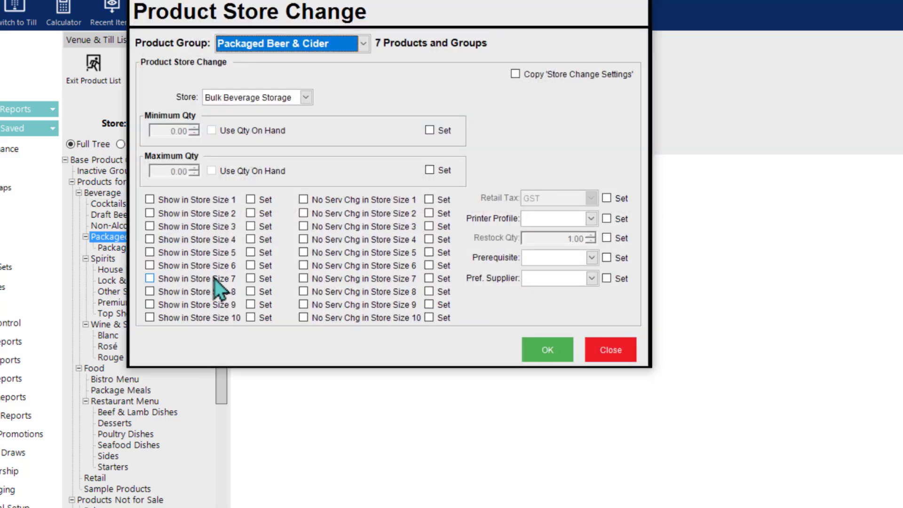
mouse_move(329, 2)
left_mouse_down()
mouse_move(460, 121)
mouse_move(455, 85)
mouse_move(444, 75)
left_mouse_up()
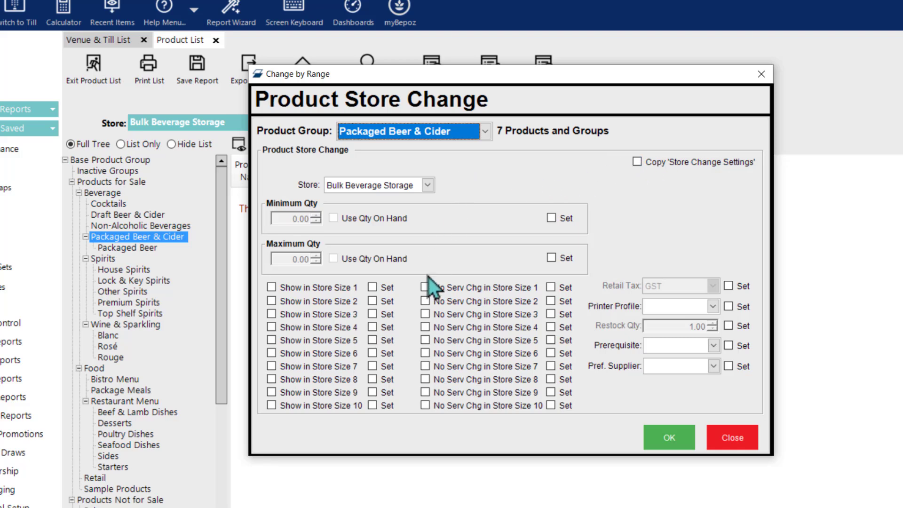
left_click(551, 218)
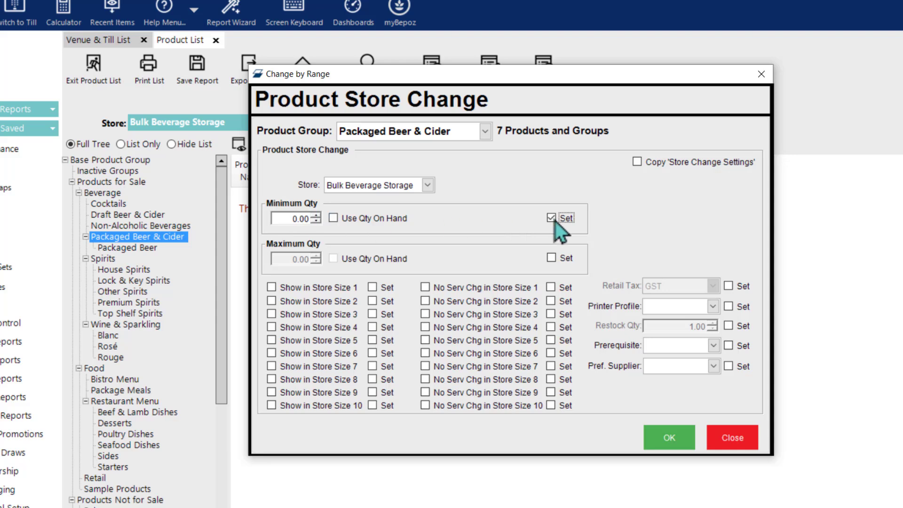
left_click(551, 218)
left_click(414, 184)
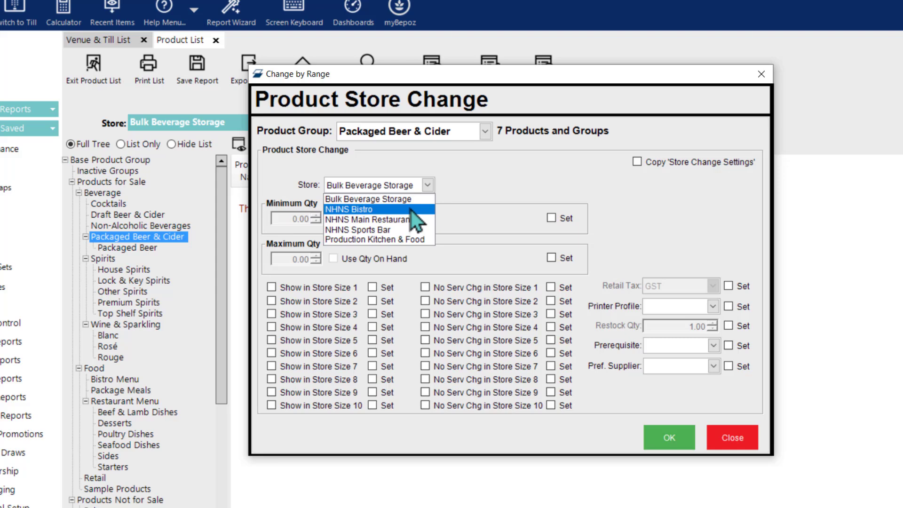
left_click(495, 193)
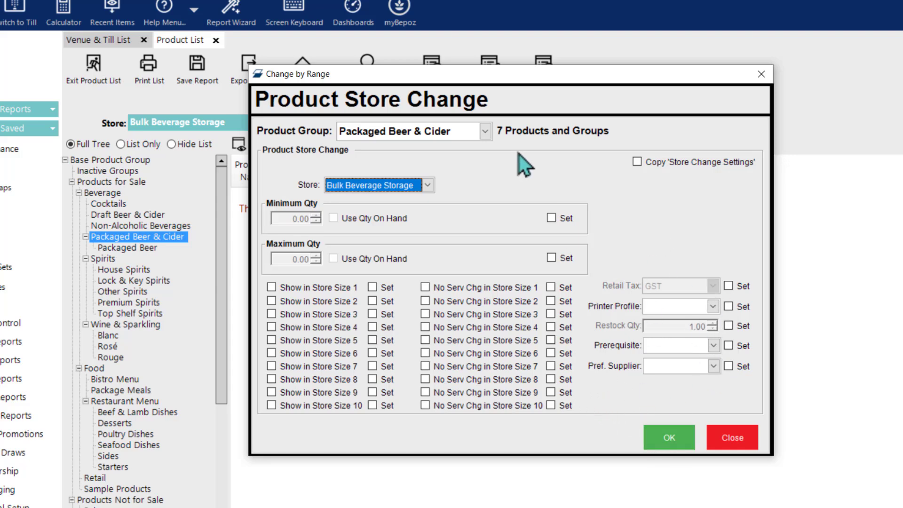
Step: Enable Copy 'Store Change Settings' and pick NHNS Bistro, NHNS Main Restaurant and NHNS Sports Bar as target stores
left_click(638, 164)
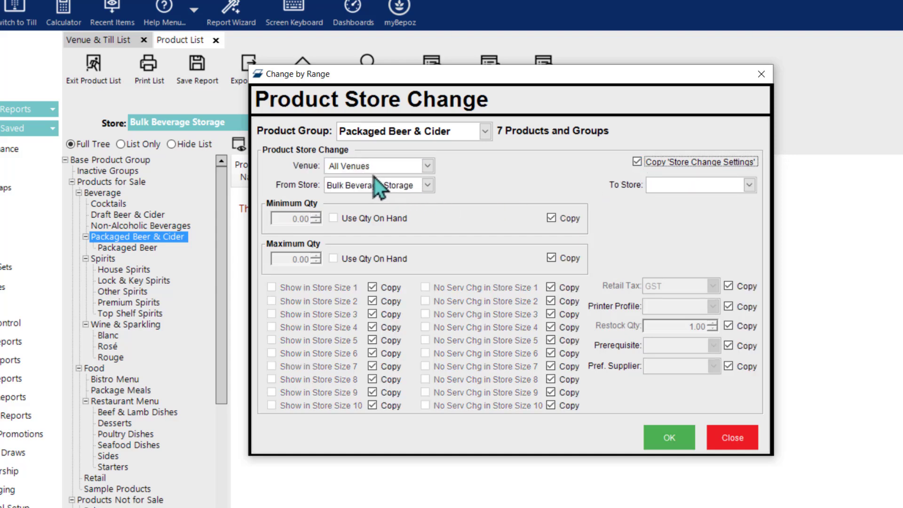
left_click(706, 189)
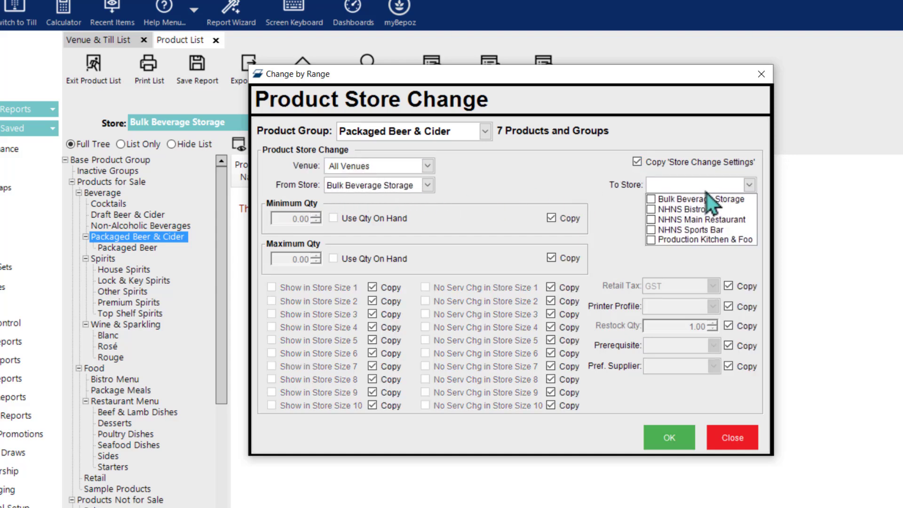
left_click(651, 209)
left_click(651, 199)
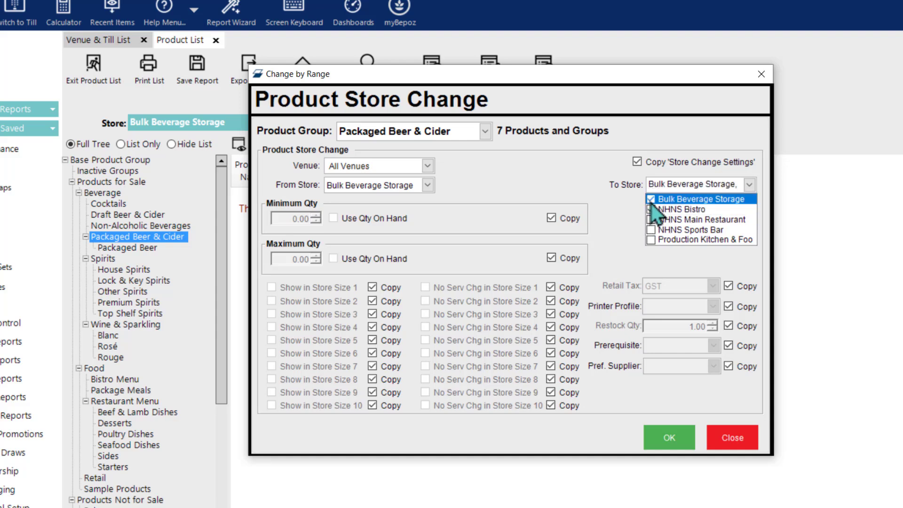
left_click(651, 220)
left_click(651, 230)
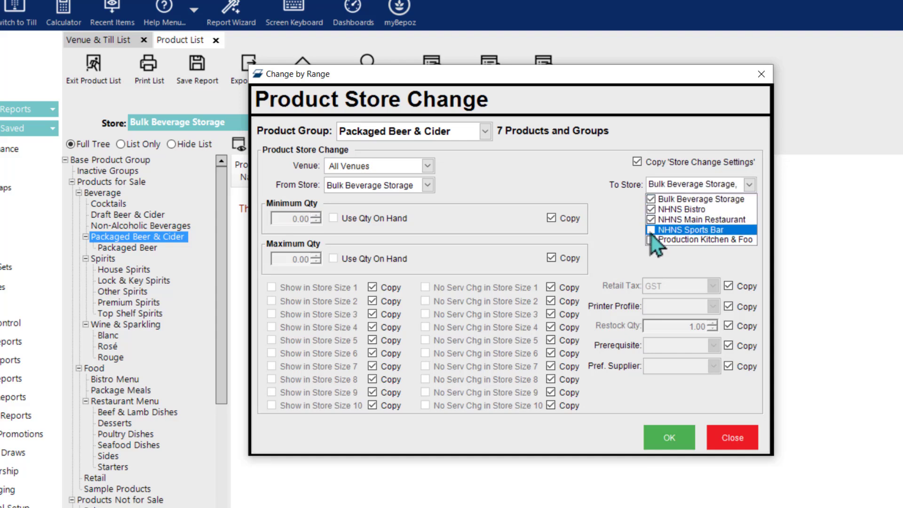
left_click(598, 186)
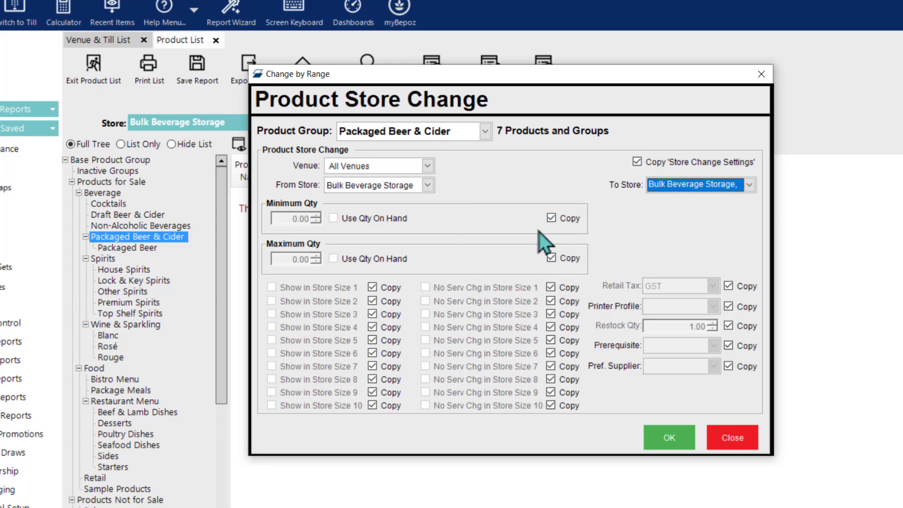
Step: Stop copying minimum quantity, keep maximum quantity, recheck the target stores and apply the copy
left_click(553, 220)
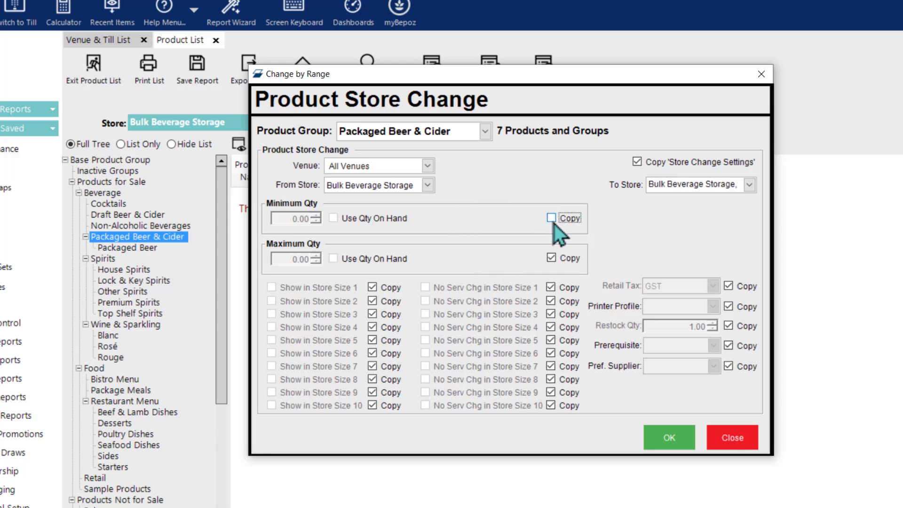
left_click(552, 258)
left_click(553, 260)
left_click(678, 194)
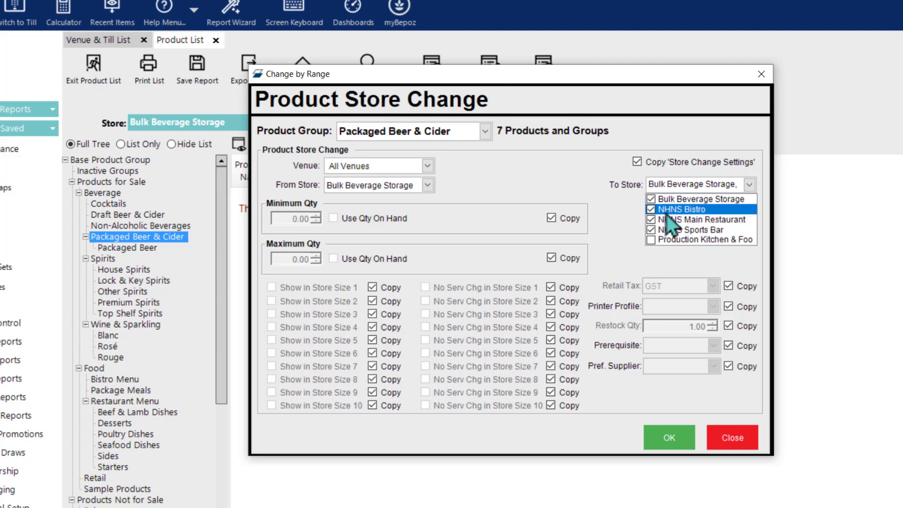
left_click(584, 199)
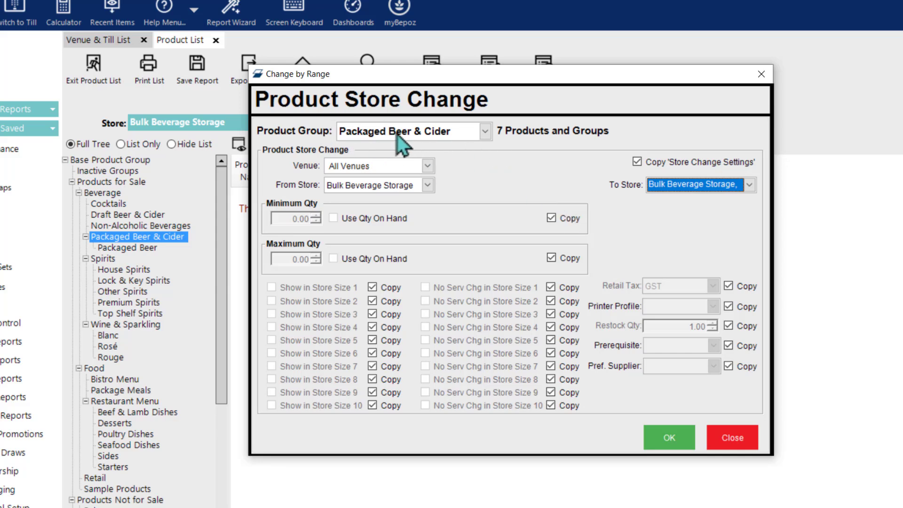
left_click(729, 442)
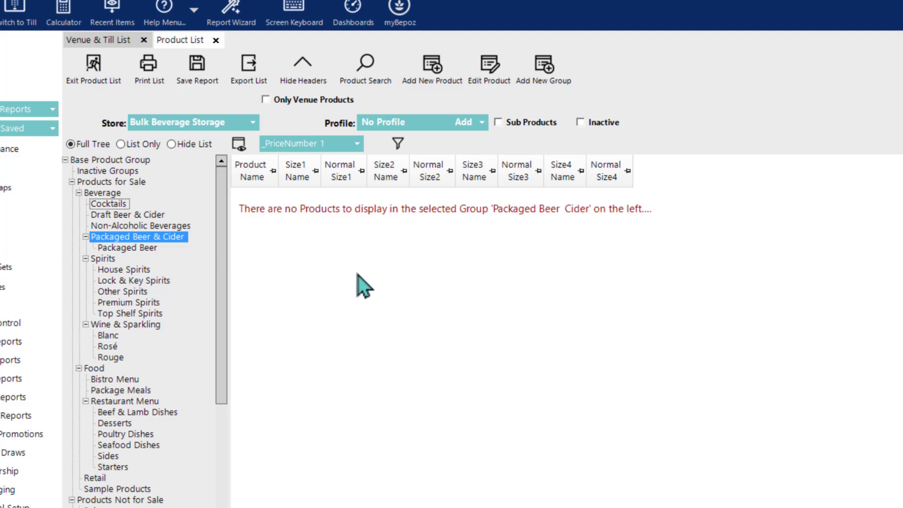
Step: Open the first Senior Management operator's record on the Maintenance tab
left_click(23, 224)
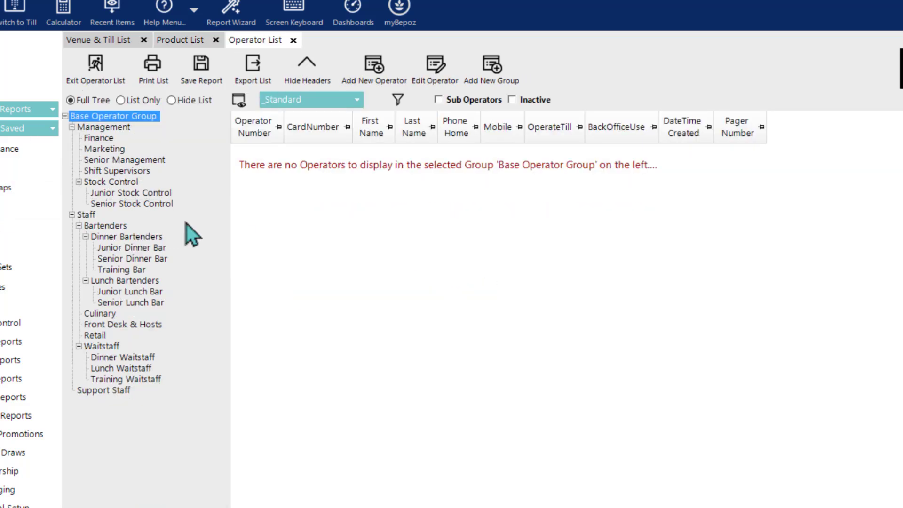
left_click(127, 171)
left_click(128, 159)
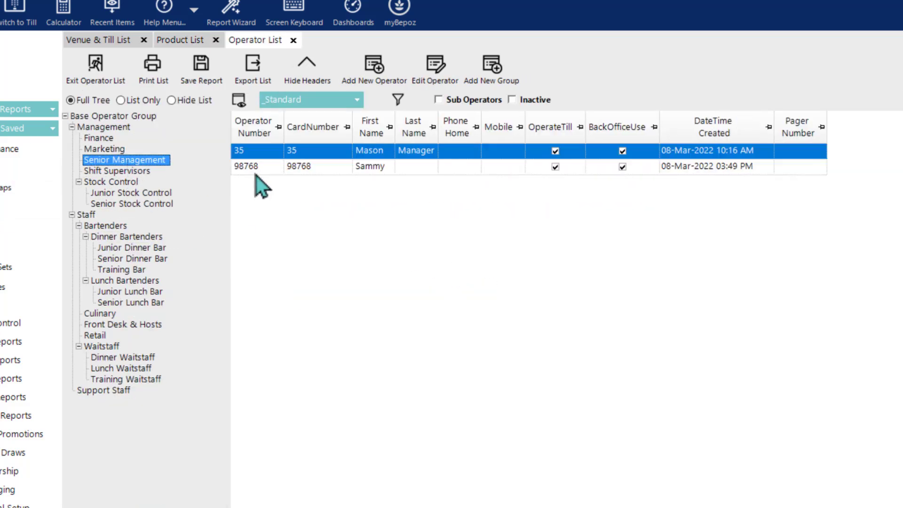
double_click(325, 156)
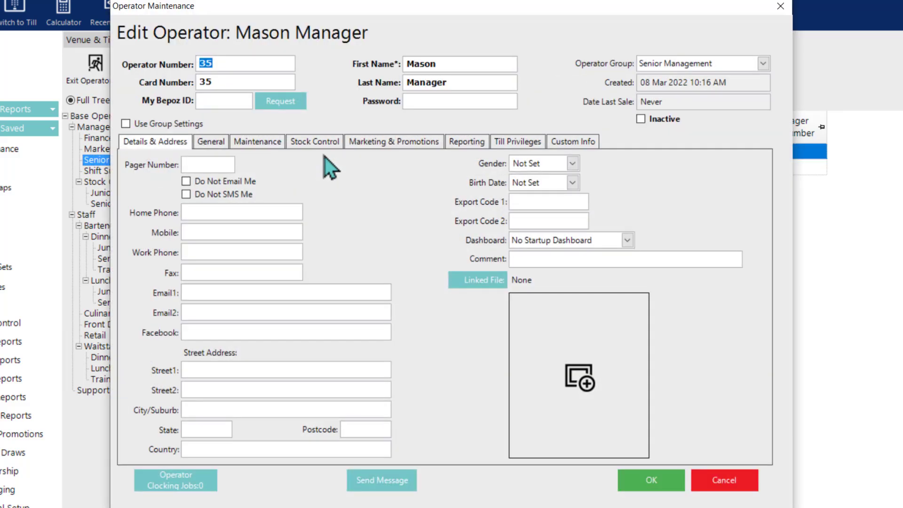
left_click(263, 143)
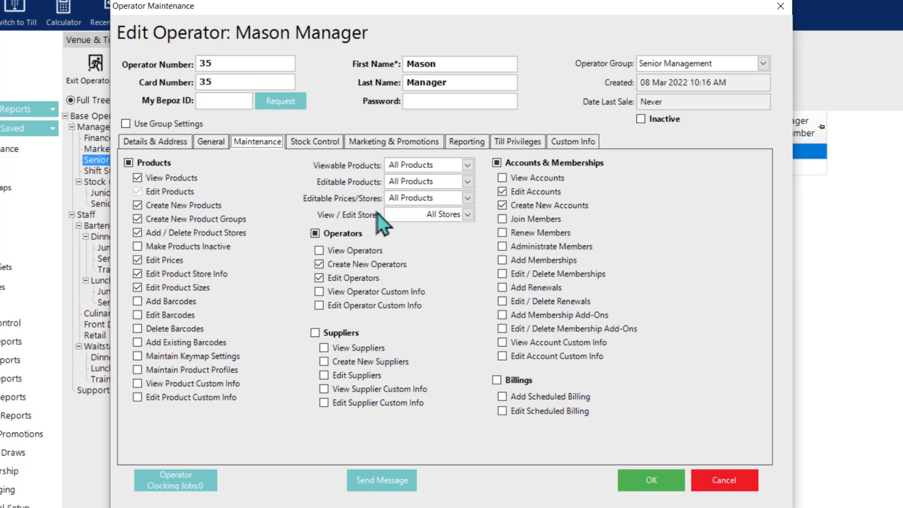
Step: Set View / Edit Stores to Stock Only, leaving the editable prices choice unchanged
mouse_move(424, 201)
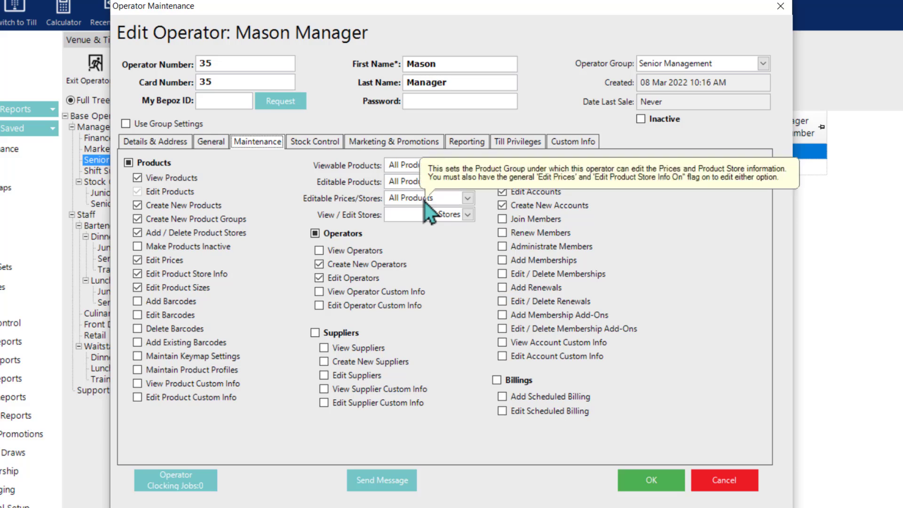
left_click(466, 199)
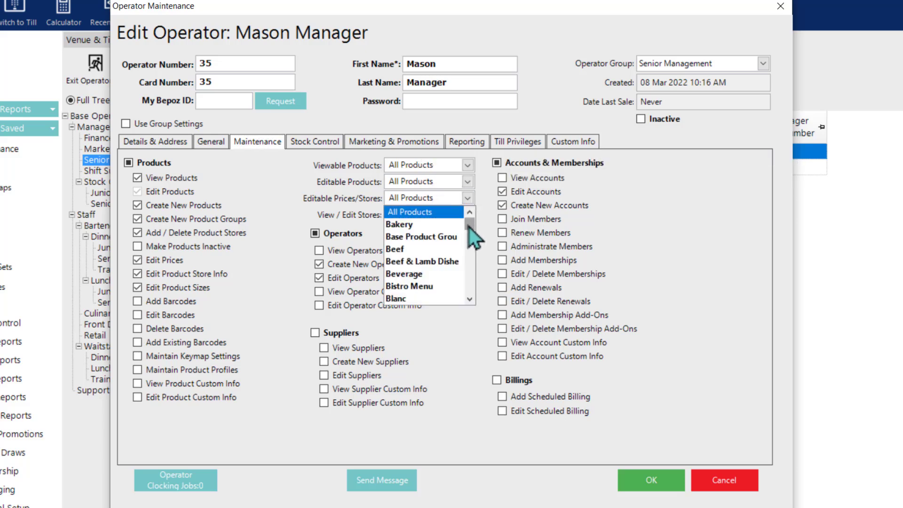
left_click_drag(469, 227, 475, 217)
left_click(484, 213)
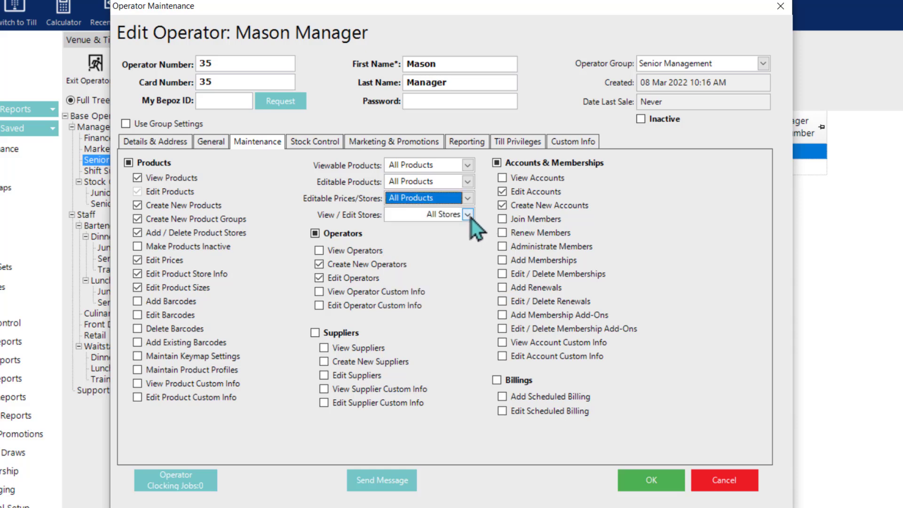
left_click(468, 217)
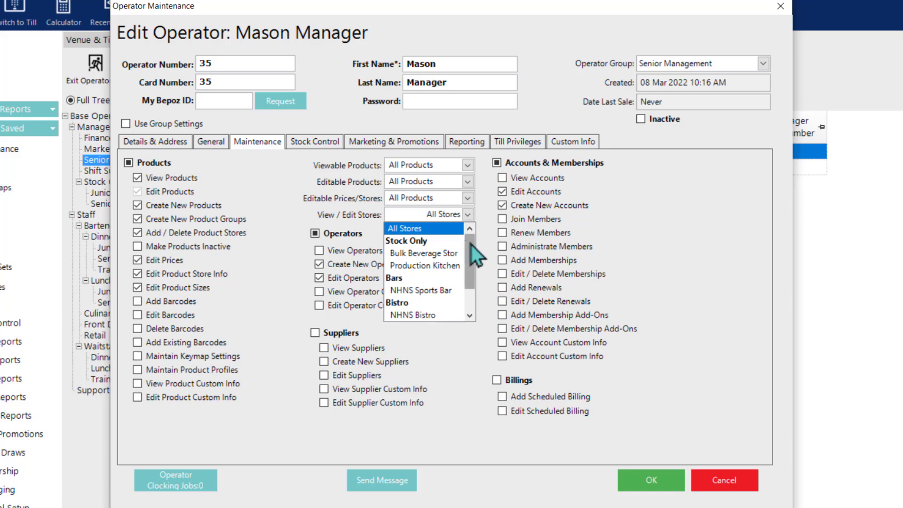
mouse_move(471, 244)
left_mouse_down()
mouse_move(473, 271)
mouse_move(473, 230)
mouse_move(470, 292)
mouse_move(470, 235)
left_mouse_up()
left_click(407, 246)
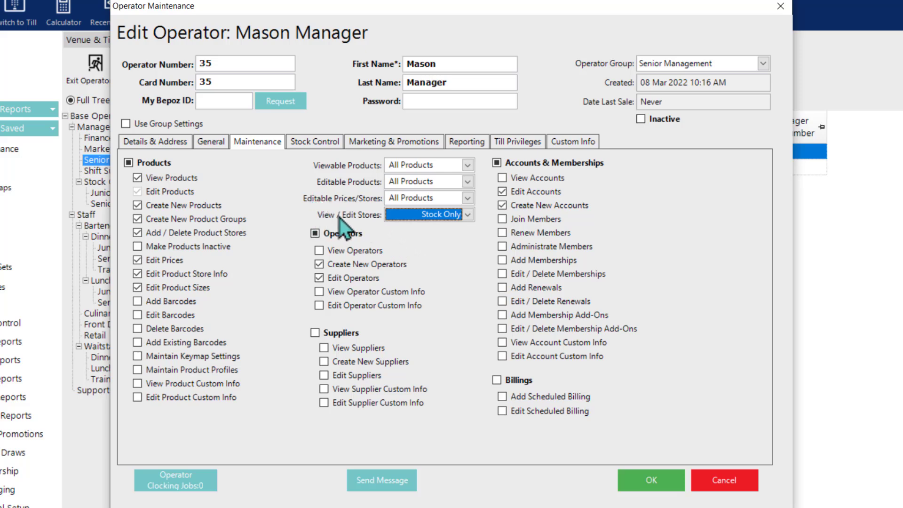
left_click(469, 218)
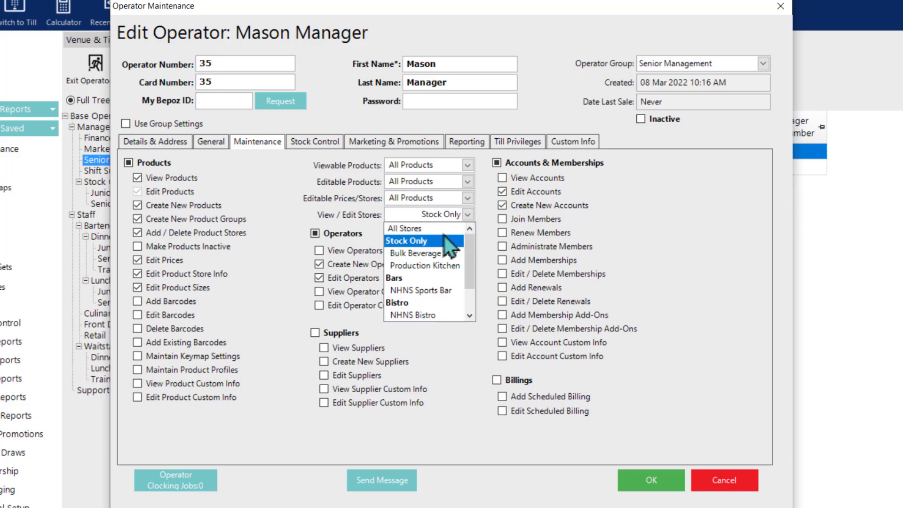
left_click(318, 213)
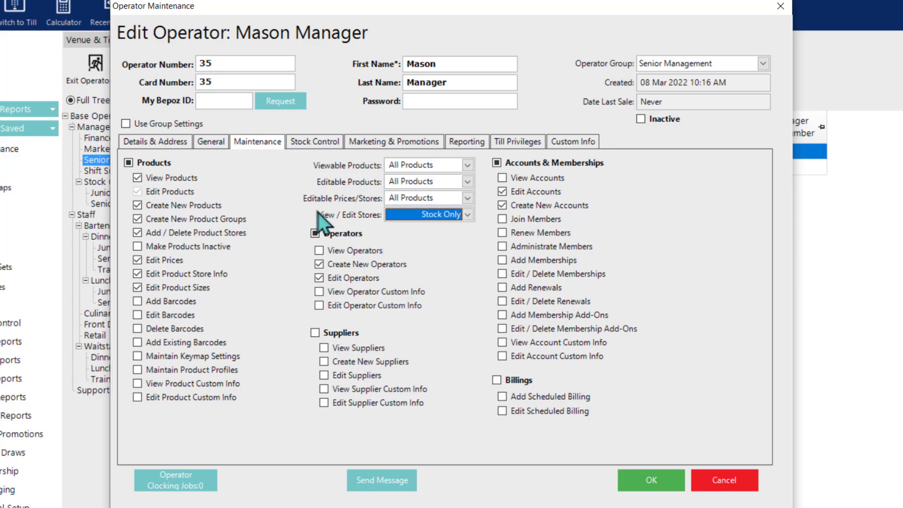
Step: Set Use Till Allowed Stores to Bars under Till Privileges, then cancel the operator edits
left_click(508, 144)
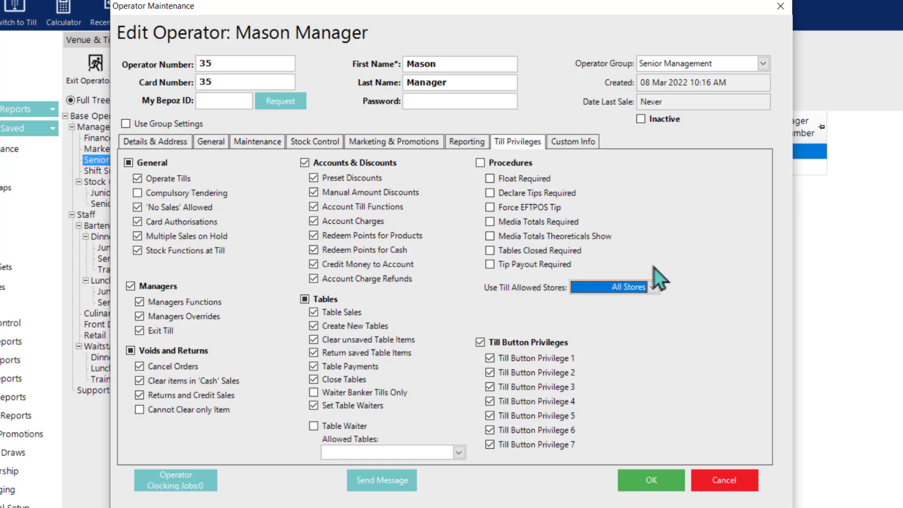
left_click(613, 286)
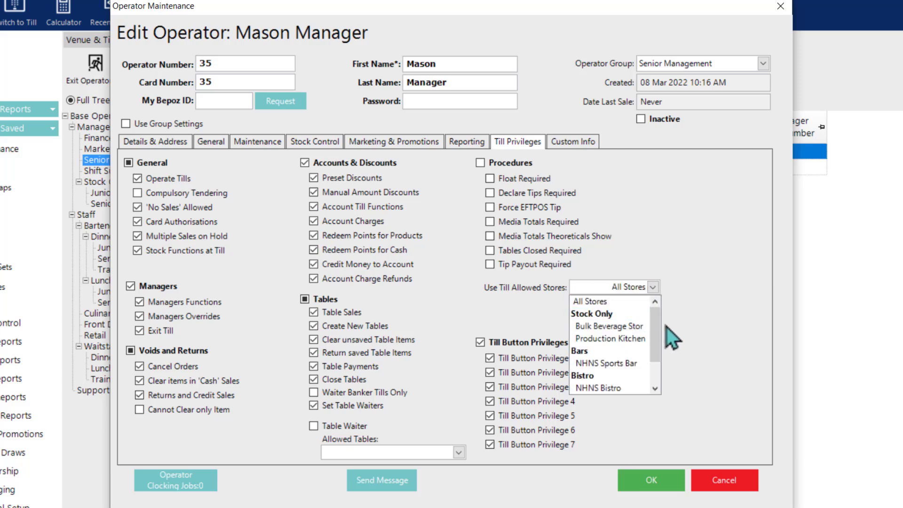
left_click_drag(658, 320, 648, 302)
left_click(587, 352)
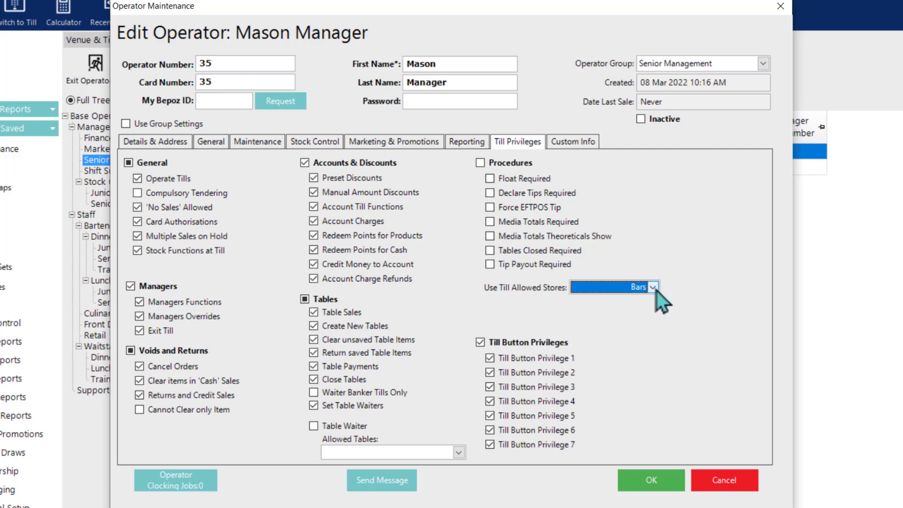
left_click(652, 287)
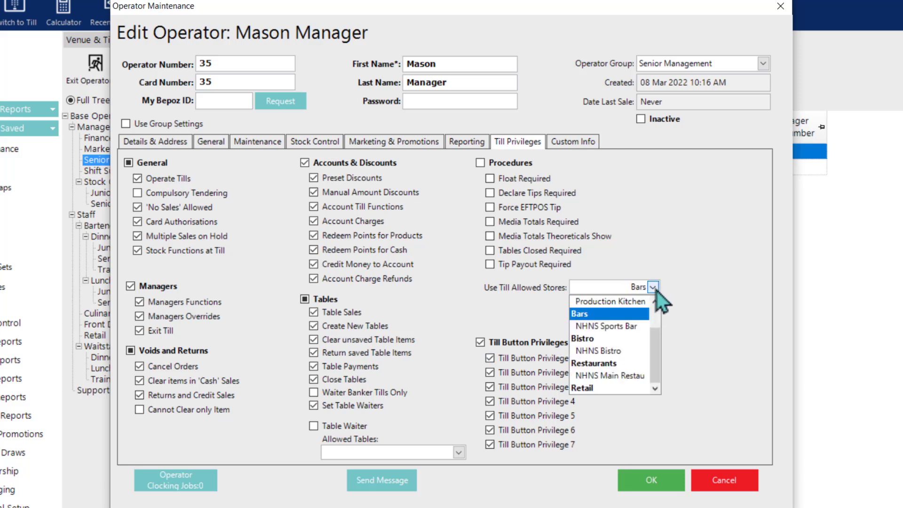
left_click(673, 312)
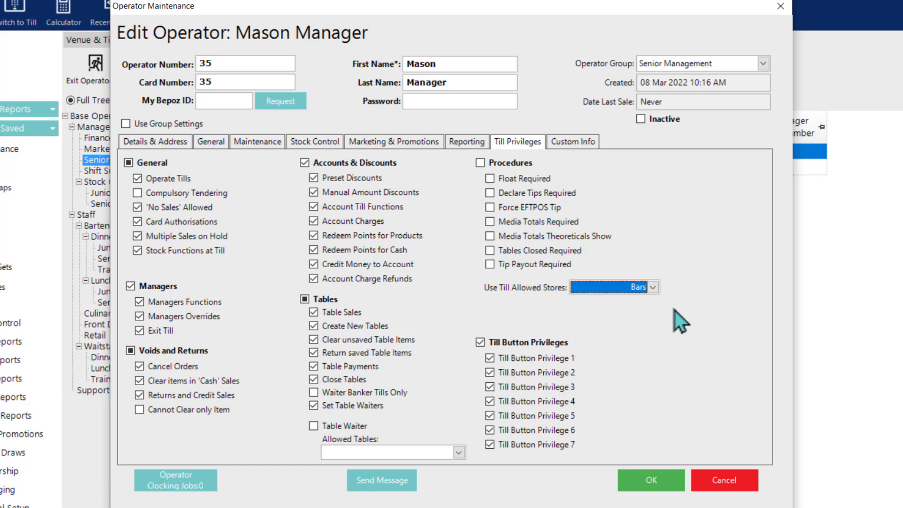
left_click(706, 478)
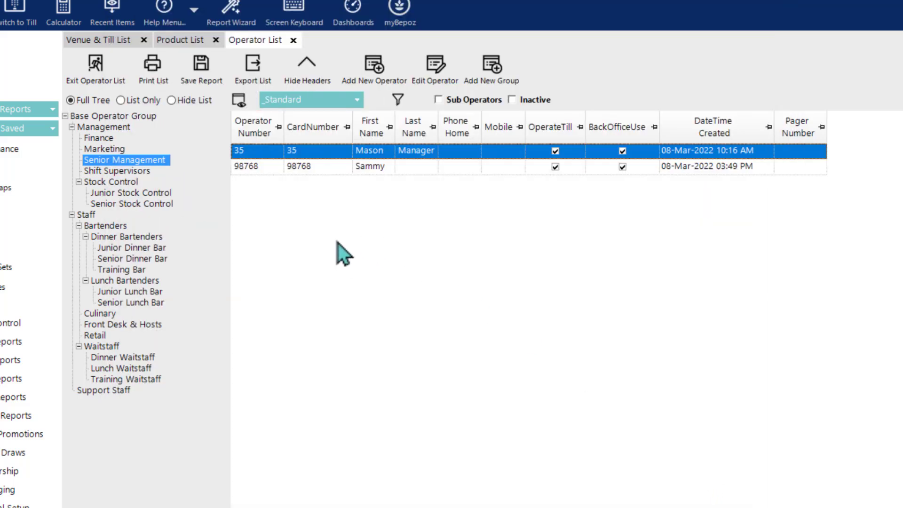
Step: In Product Promotions, start a new promotion, confirm Store(s) is All Stores, then discard it
left_click(7, 432)
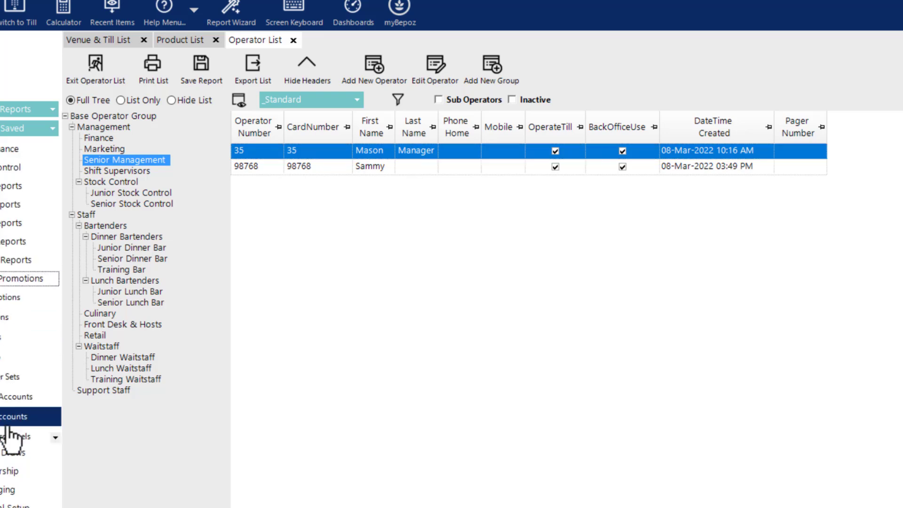
left_click(5, 301)
left_click(296, 80)
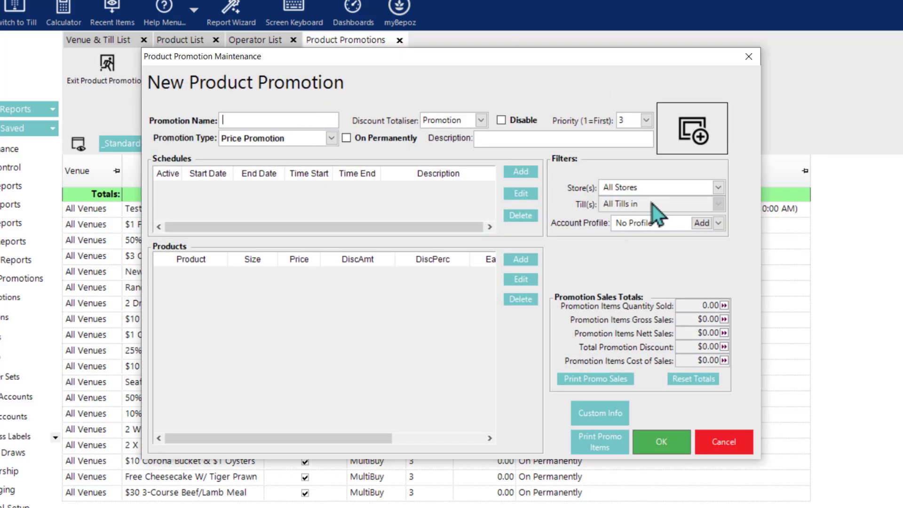
left_click(720, 188)
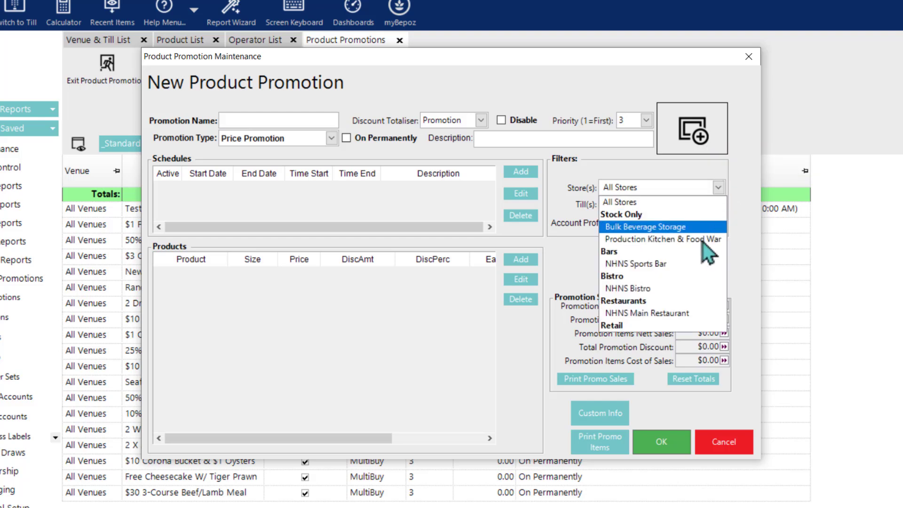
left_click(620, 184)
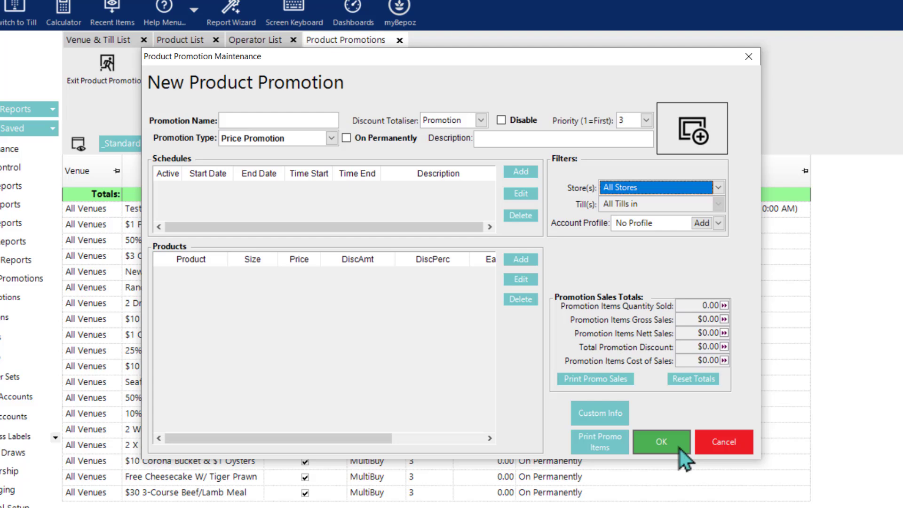
left_click(712, 444)
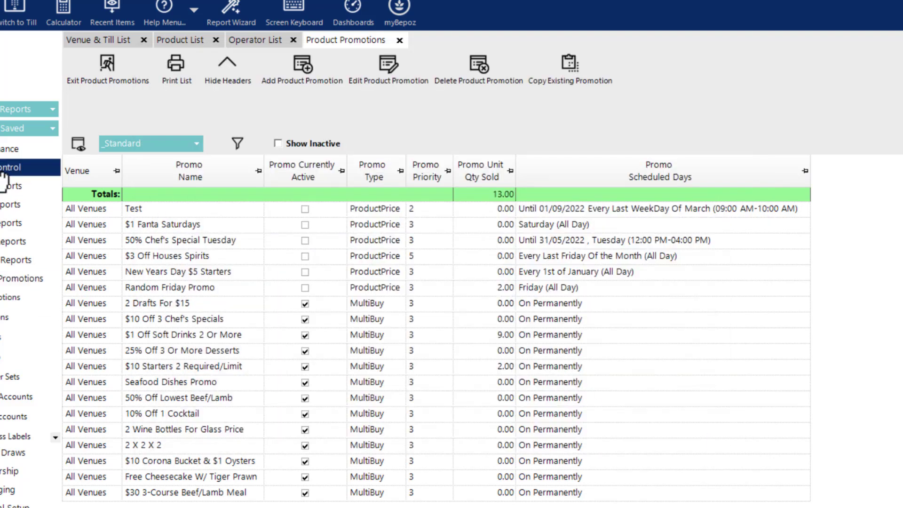
Step: Open the Period Summary Report, keep its Store filter at All Stores, and go back to Venue & Till List
left_click(5, 206)
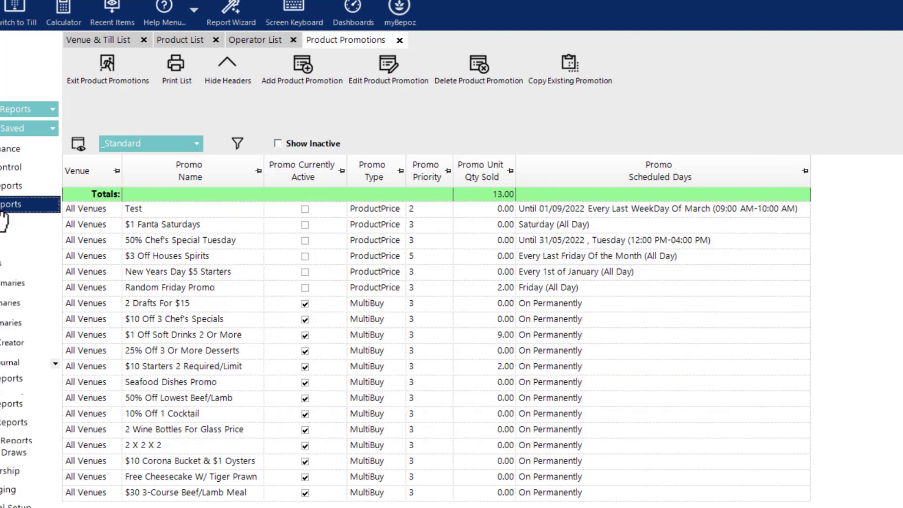
left_click(7, 224)
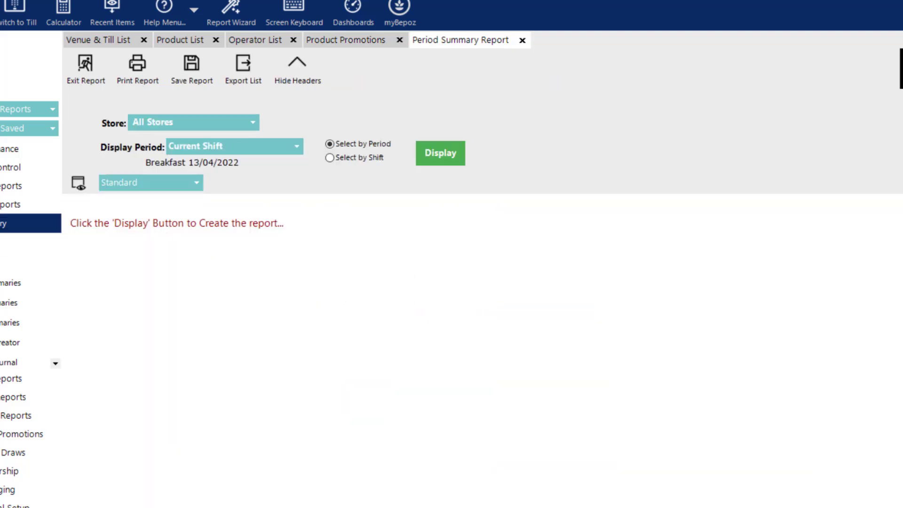
left_click(156, 125)
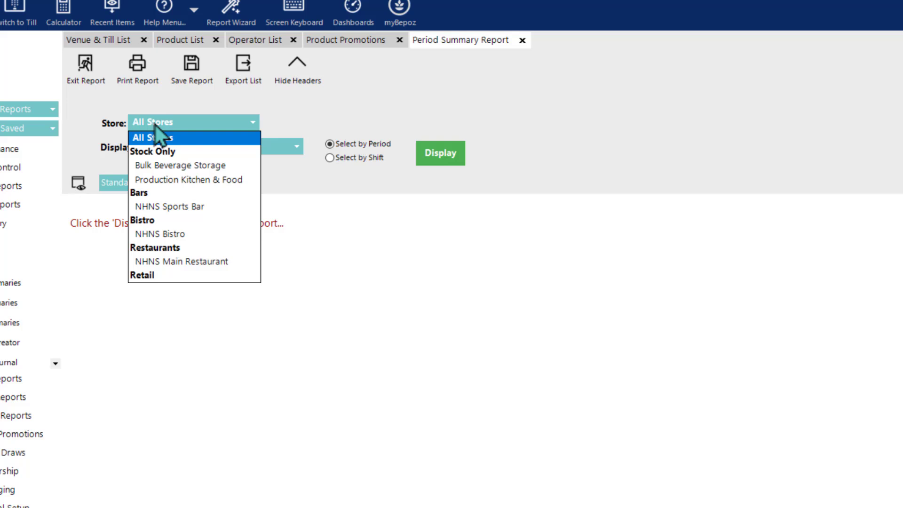
left_click(173, 148)
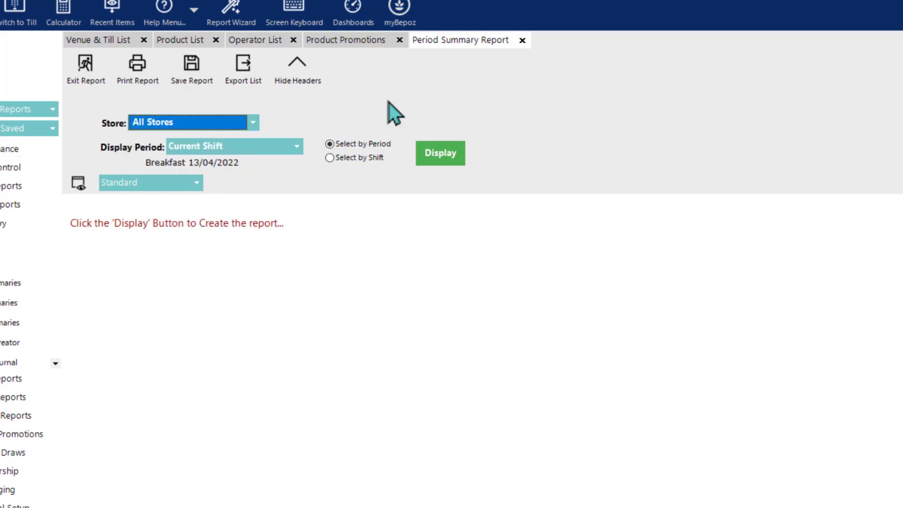
left_click(100, 40)
Step: Open the First Workstation till settings and close them unchanged
left_click(149, 171)
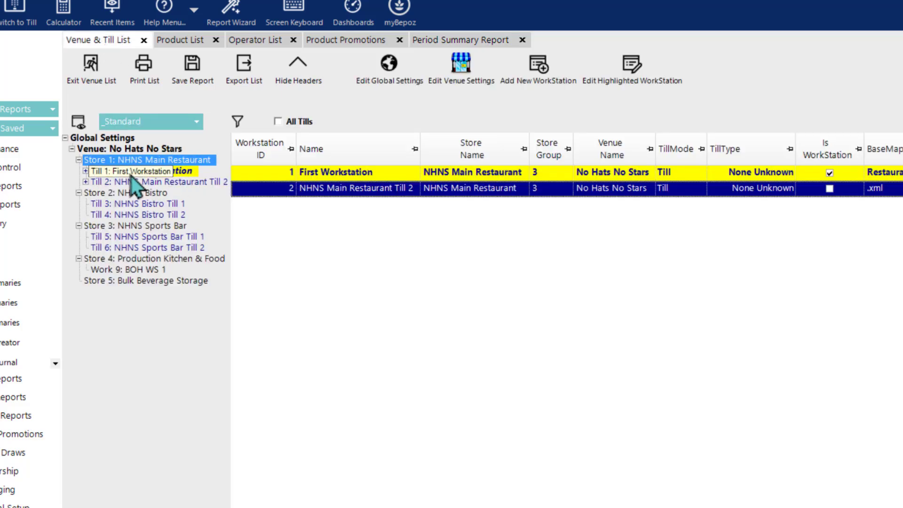
double_click(130, 176)
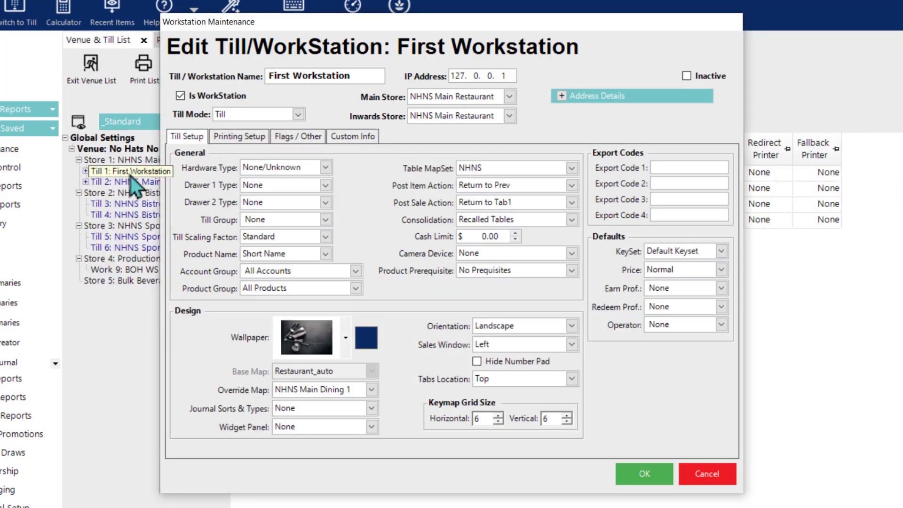
left_click(697, 475)
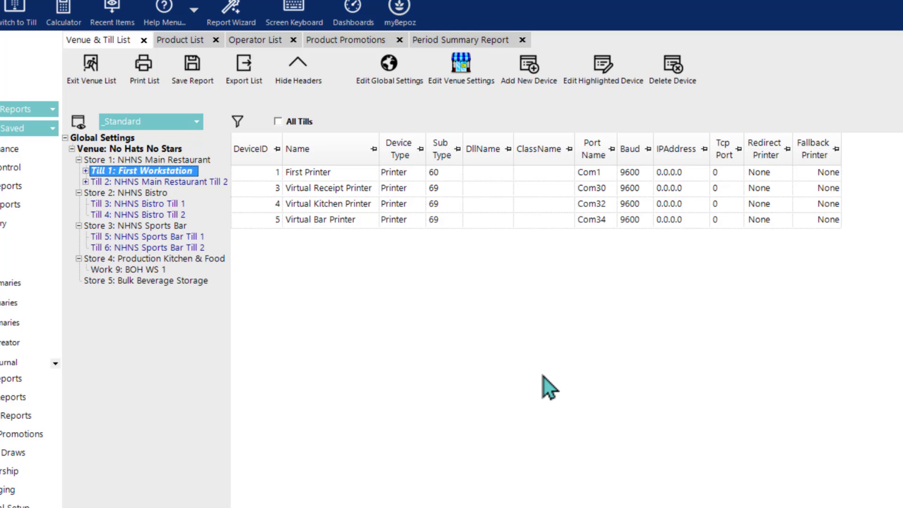
Step: Review NHNS Bistro Till 1's Printing Setup and close it without saving
double_click(136, 206)
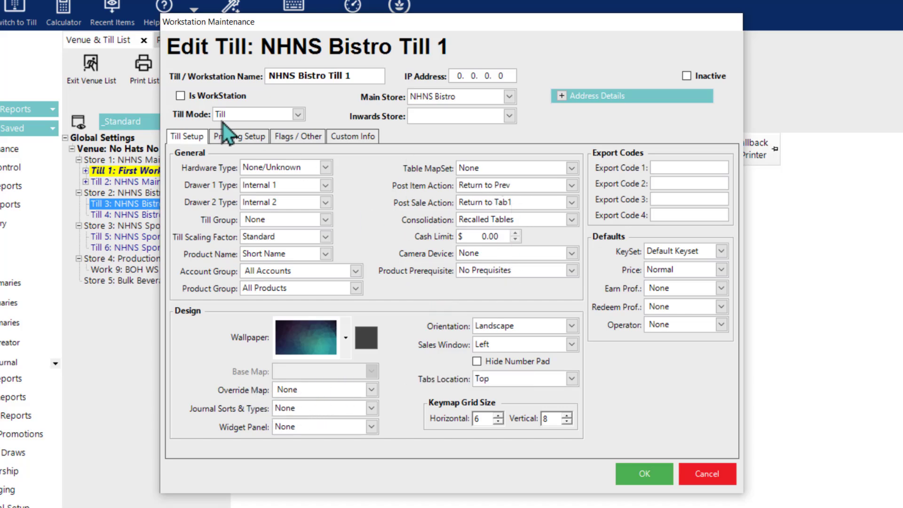
left_click(233, 136)
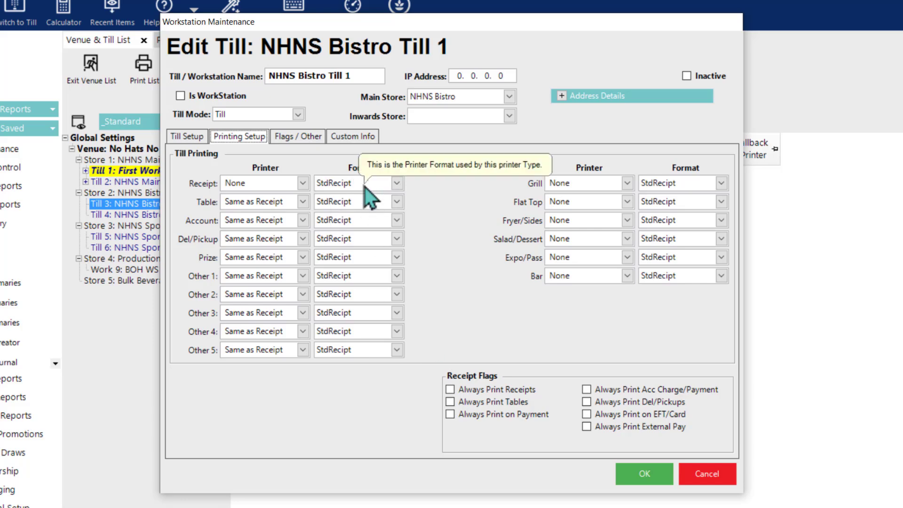
left_click(696, 474)
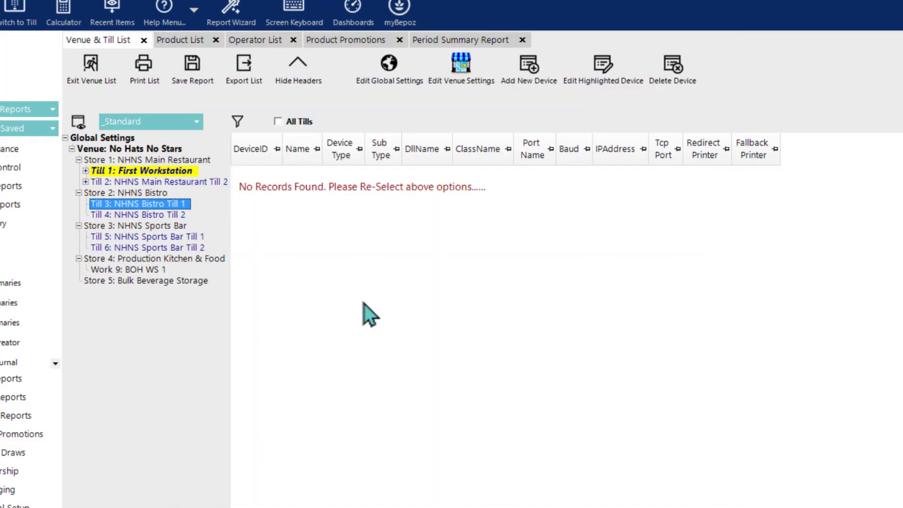
left_click(154, 150)
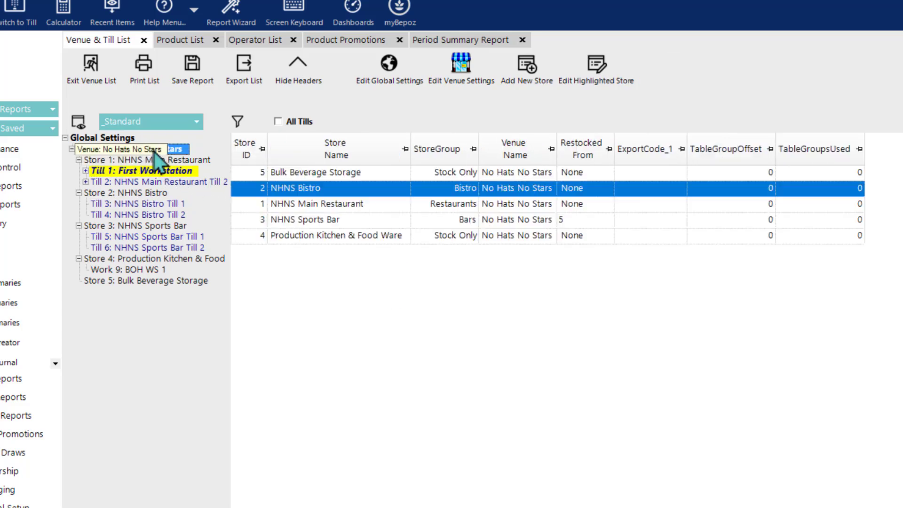
double_click(154, 150)
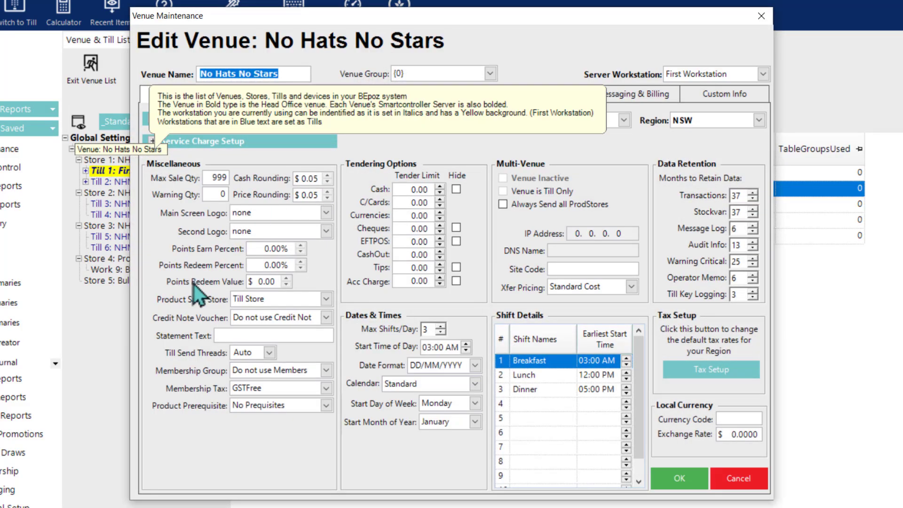
left_click(272, 301)
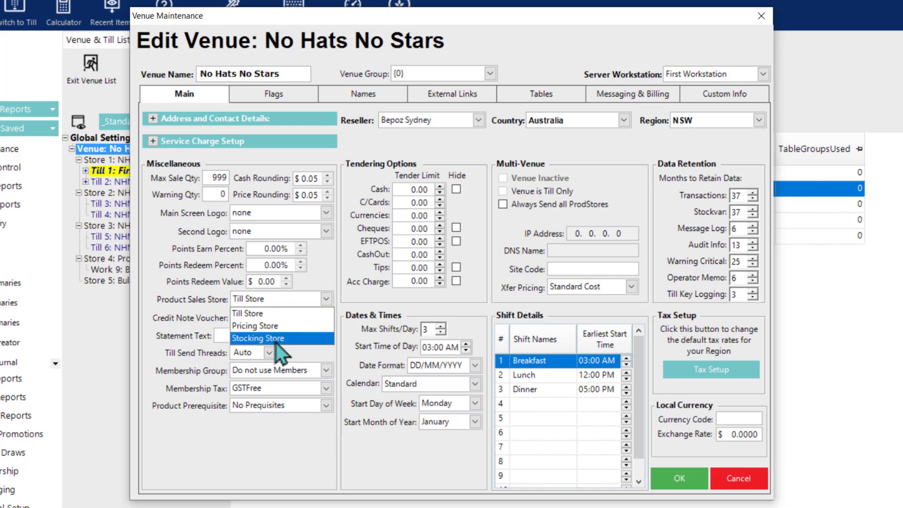
left_click(278, 330)
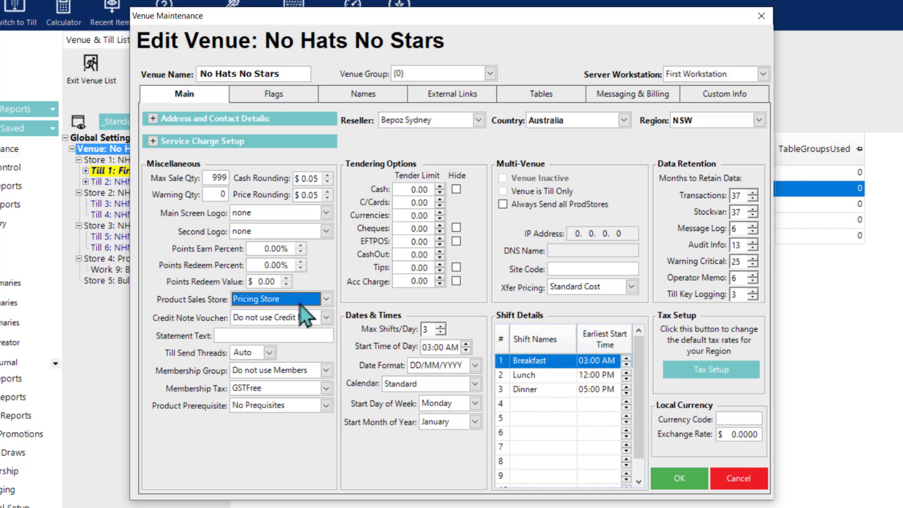
left_click(301, 303)
left_click(179, 309)
left_click(739, 479)
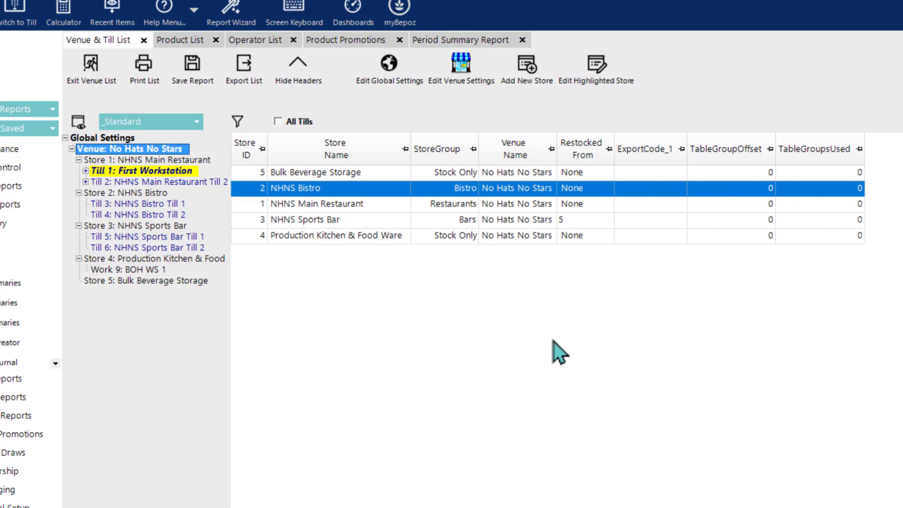